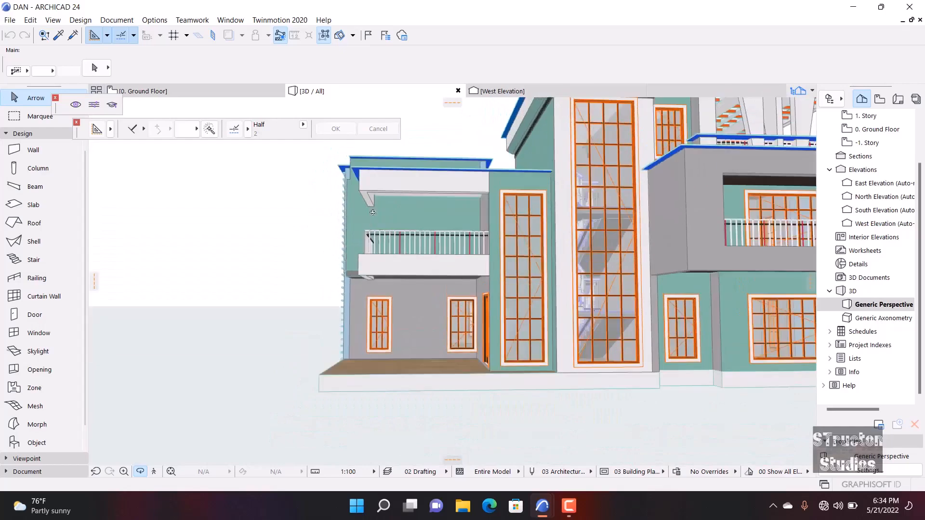
- Check the underside surface override of the right-hand balcony's first-storey slab in its selection settings
scroll(520, 229, up, 10)
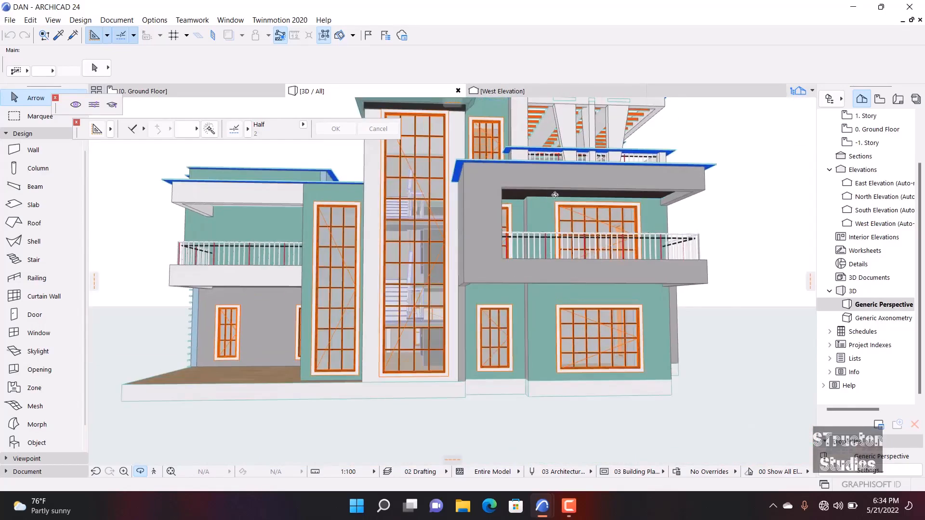
scroll(572, 231, down, 5)
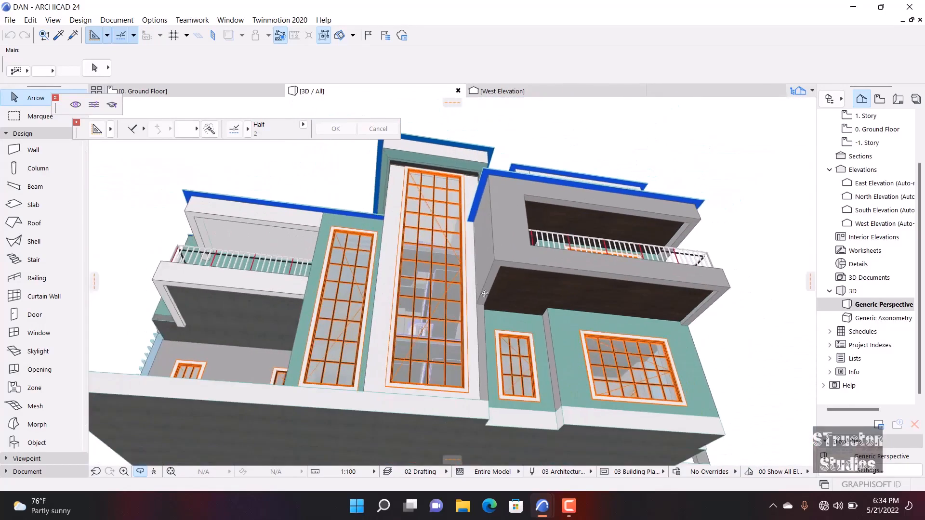
click(516, 286)
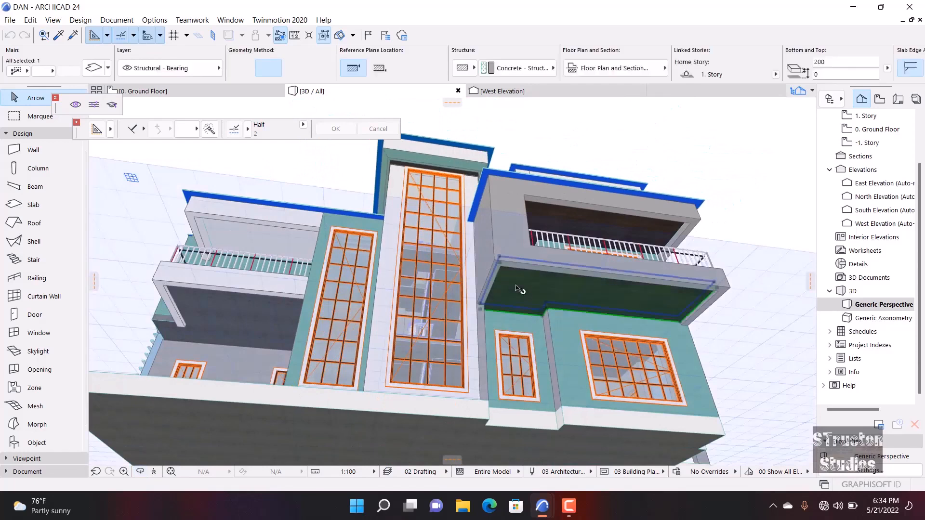
key(ctrl+t)
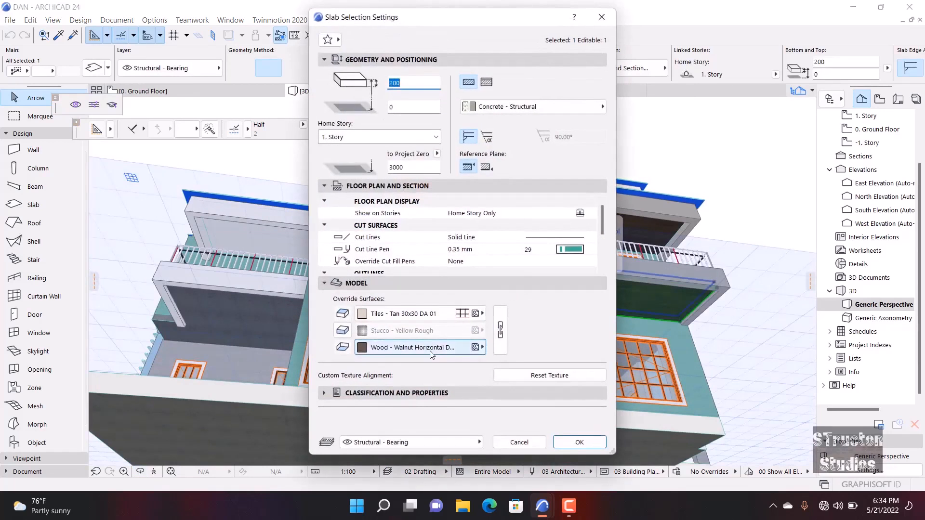
click(419, 347)
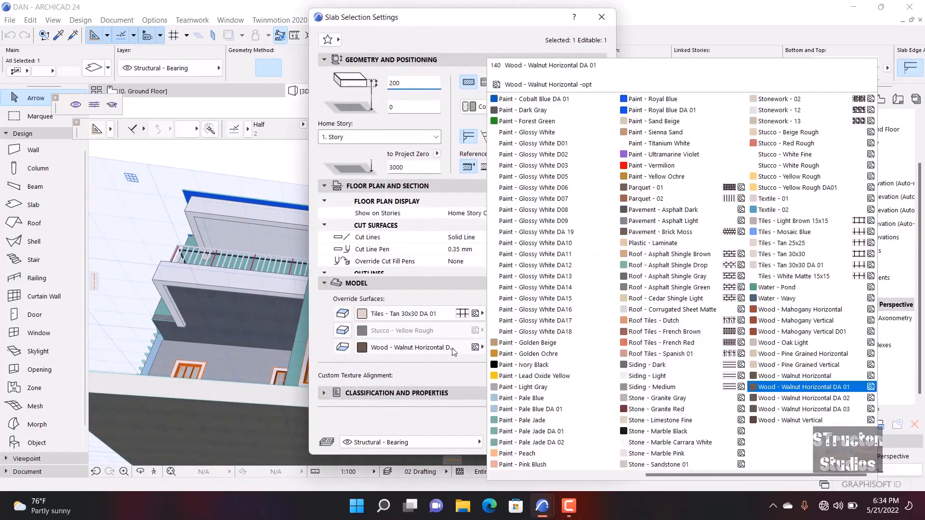
click(453, 352)
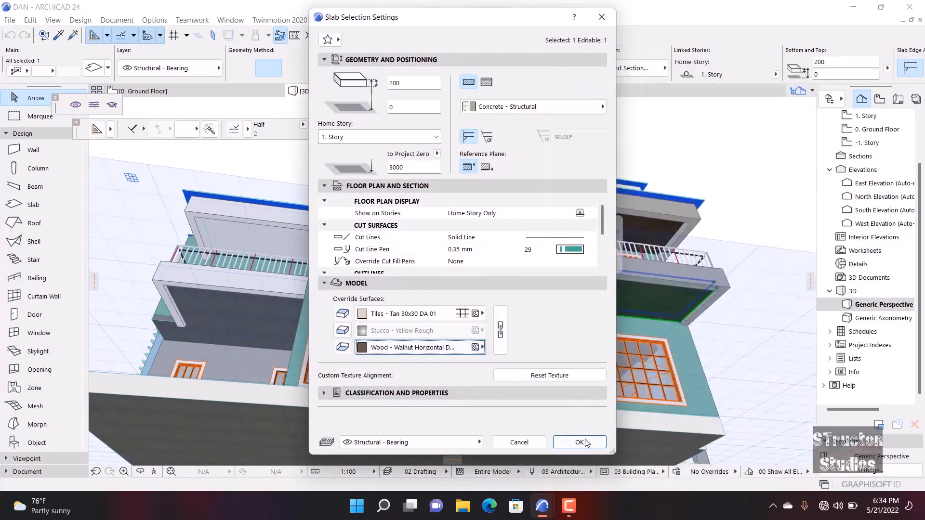
click(581, 440)
key(Escape)
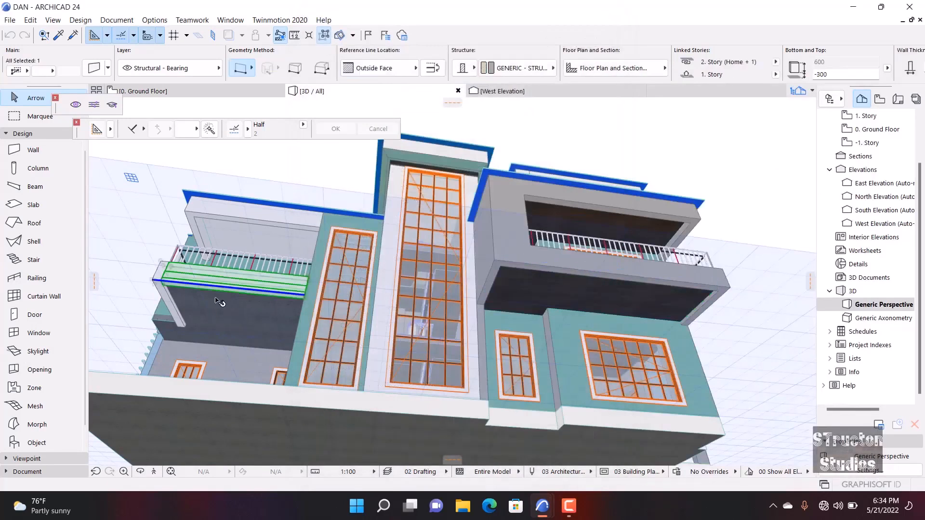
- Override the bottom surface of the first-storey slab over the left veranda with Wood - Walnut Horizontal DA 01
click(226, 311)
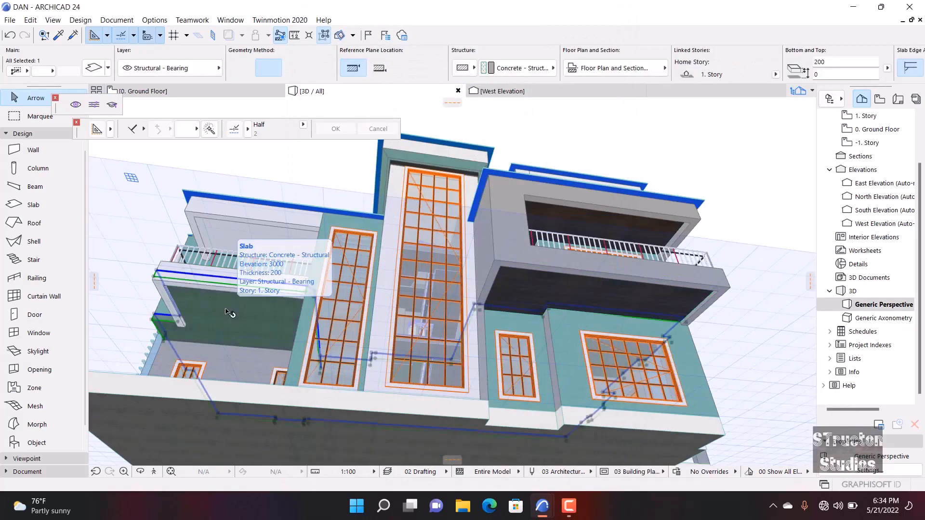
double_click(226, 311)
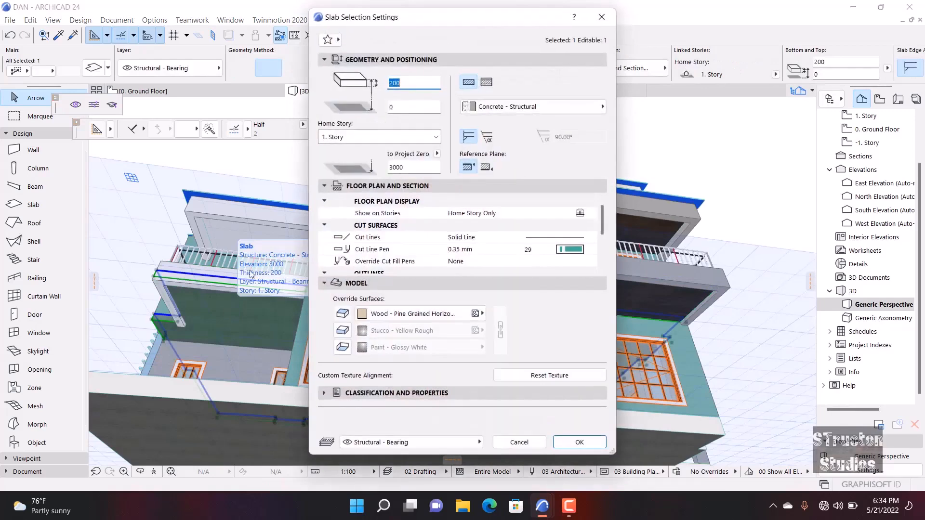
click(342, 348)
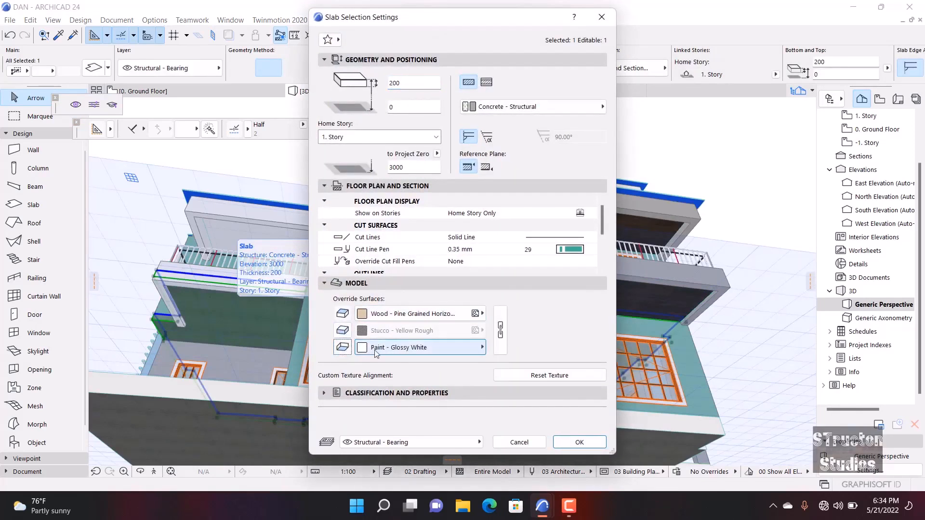
click(463, 347)
scroll(795, 409, down, 2)
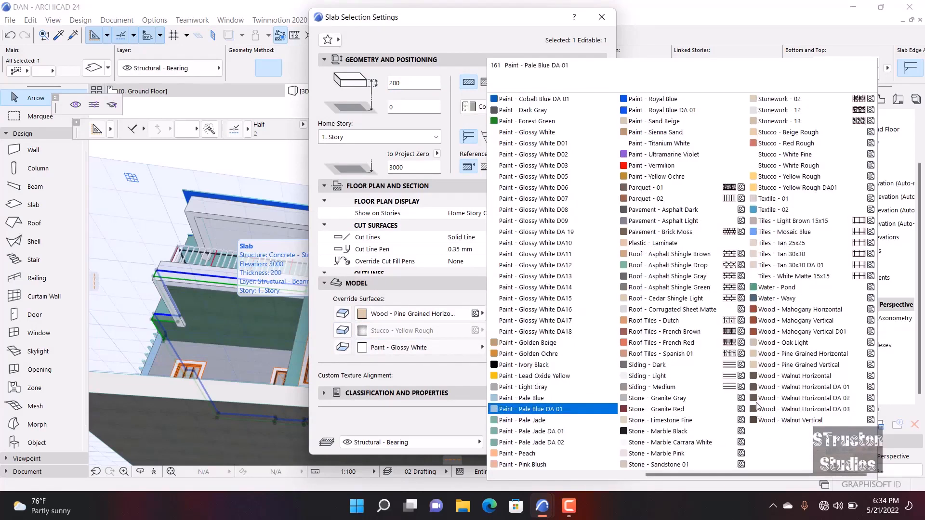
click(814, 387)
click(580, 442)
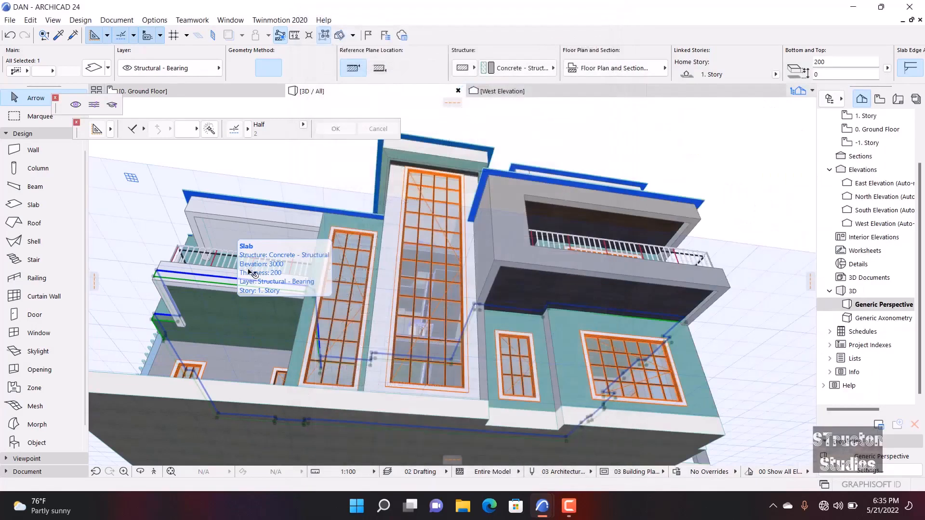
- Inspect the undersides of both balconies from several angles in the 3D view
shift+middle_drag(254, 258, 260, 342)
scroll(347, 291, down, 3)
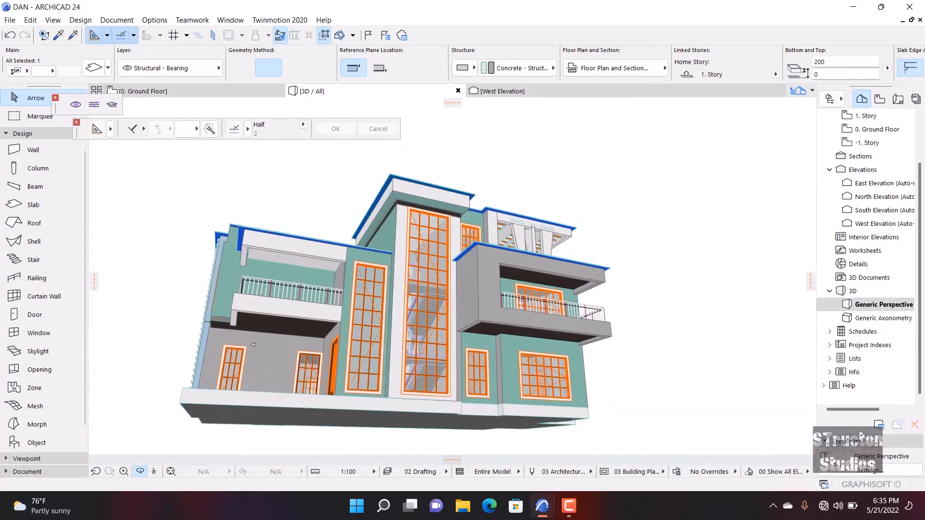
scroll(268, 330, up, 1)
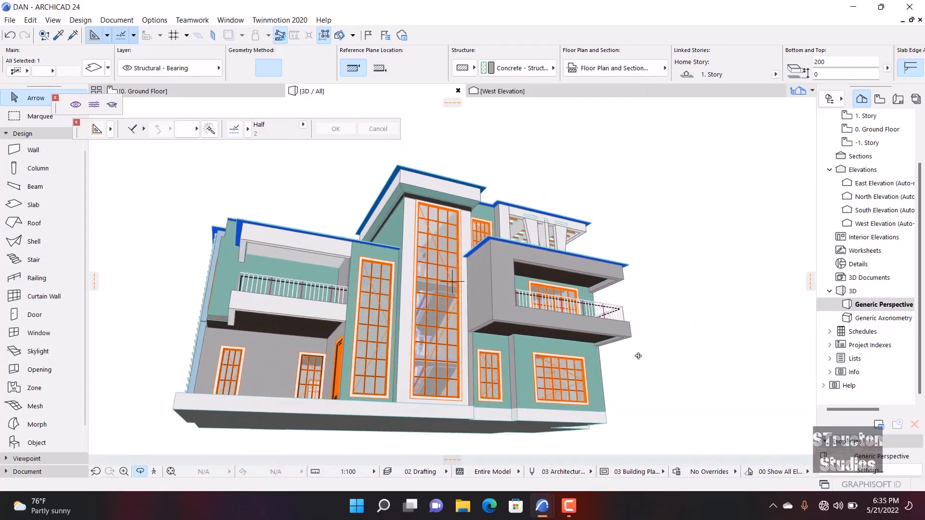
scroll(638, 356, up, 2)
shift+middle_drag(539, 315, 396, 245)
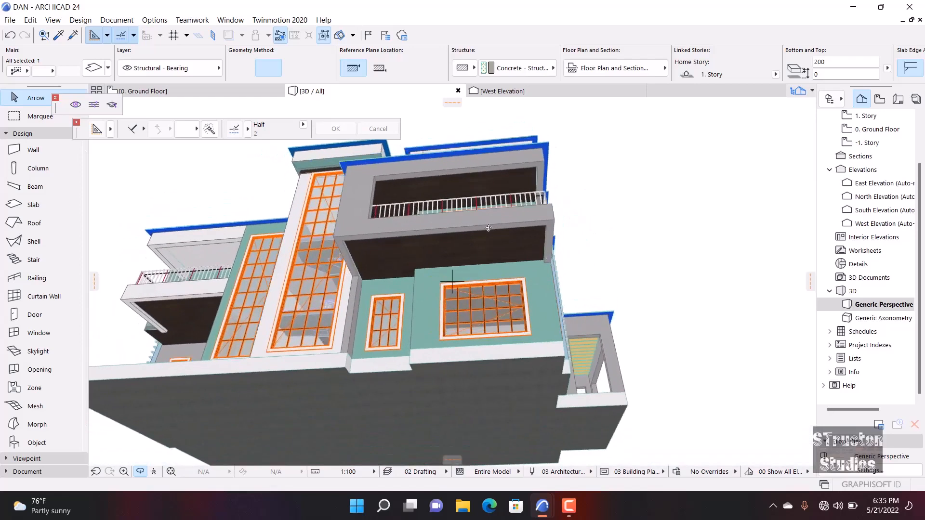
drag(432, 223, 455, 270)
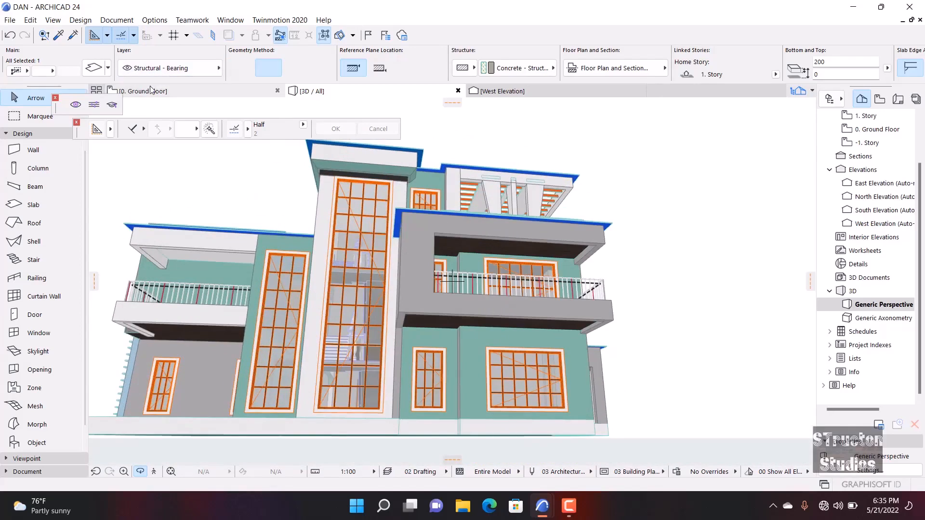
- Open the Ground Floor plan and bring the whole building into view
click(151, 90)
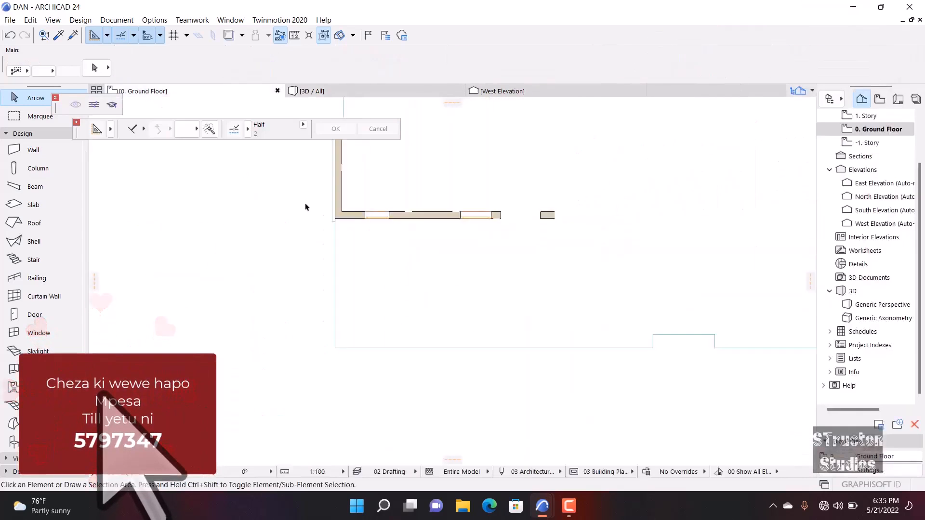
scroll(306, 207, down, 11)
scroll(337, 164, up, 8)
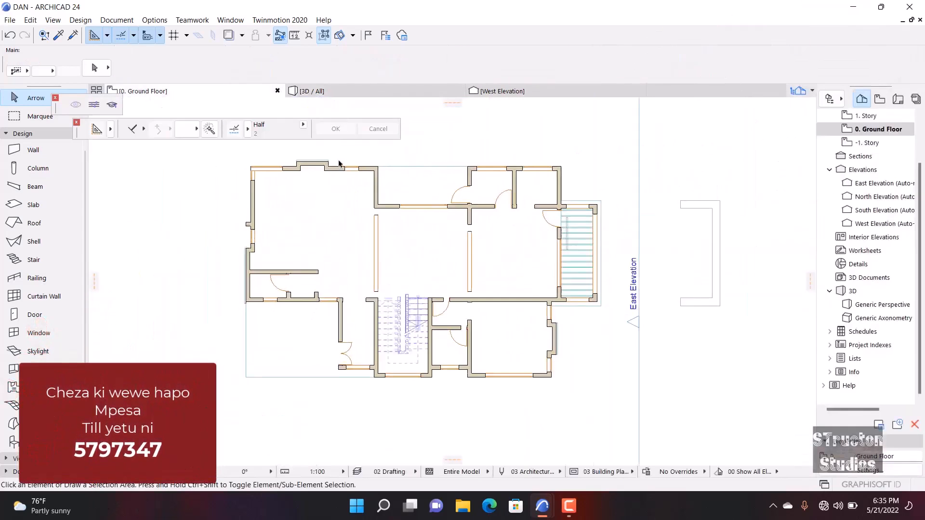
- Duplicate the Paint - Golden Ochre surface as a new surface named Paint - Golden Ochre DA 01
click(155, 20)
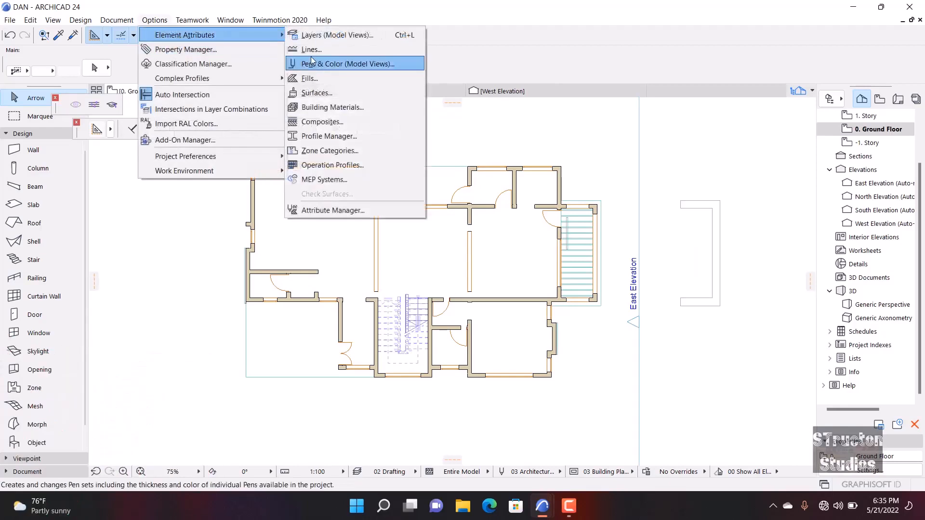
click(346, 288)
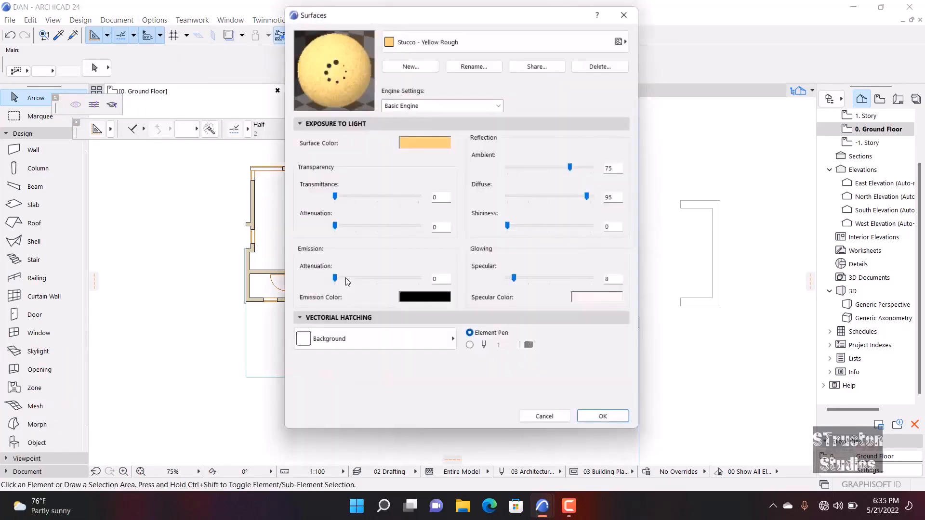
click(458, 37)
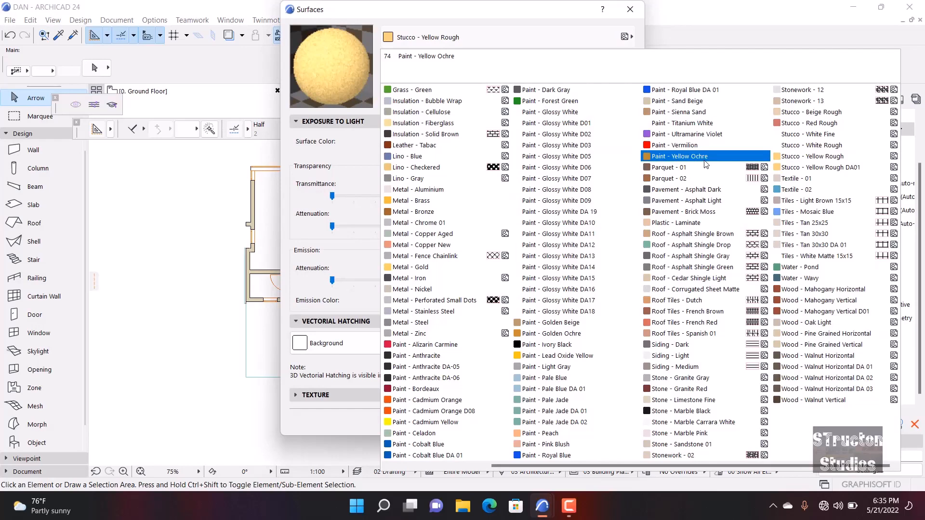
click(572, 337)
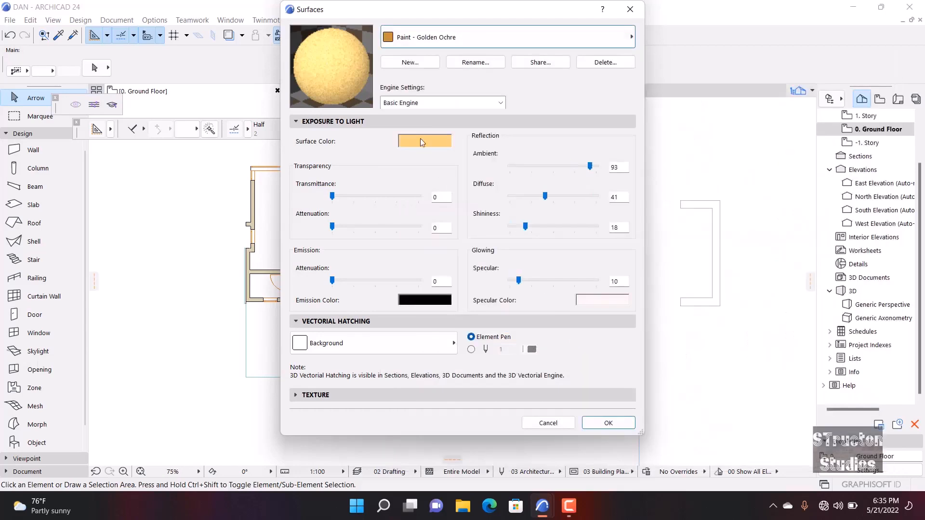
click(410, 62)
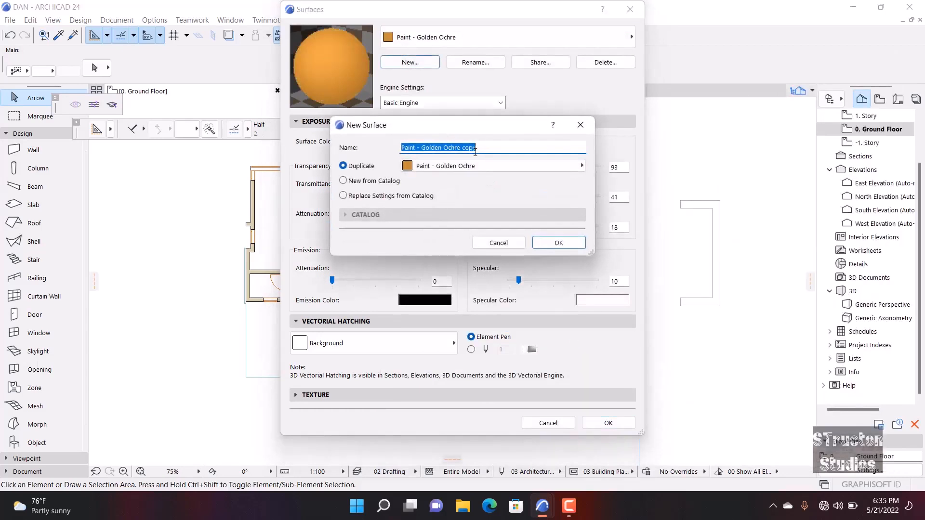
drag(477, 149, 464, 152)
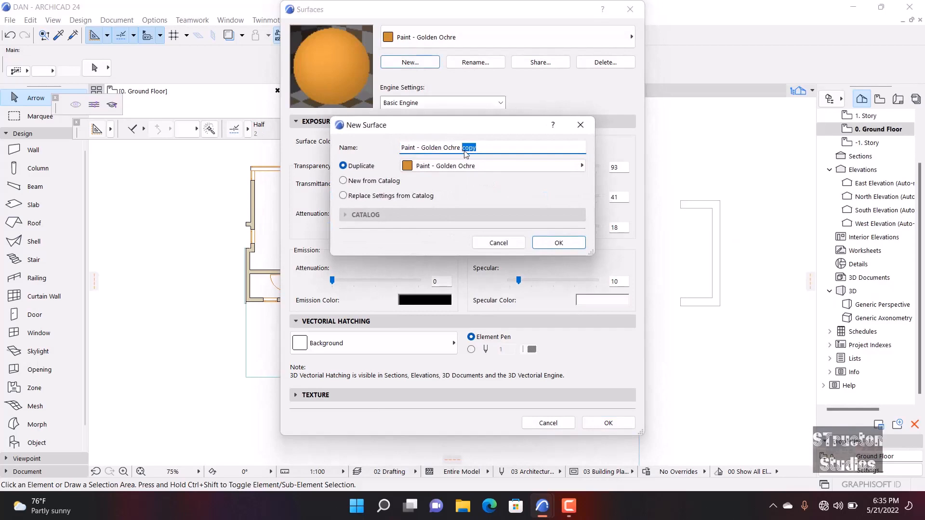
text(DA 01)
click(543, 249)
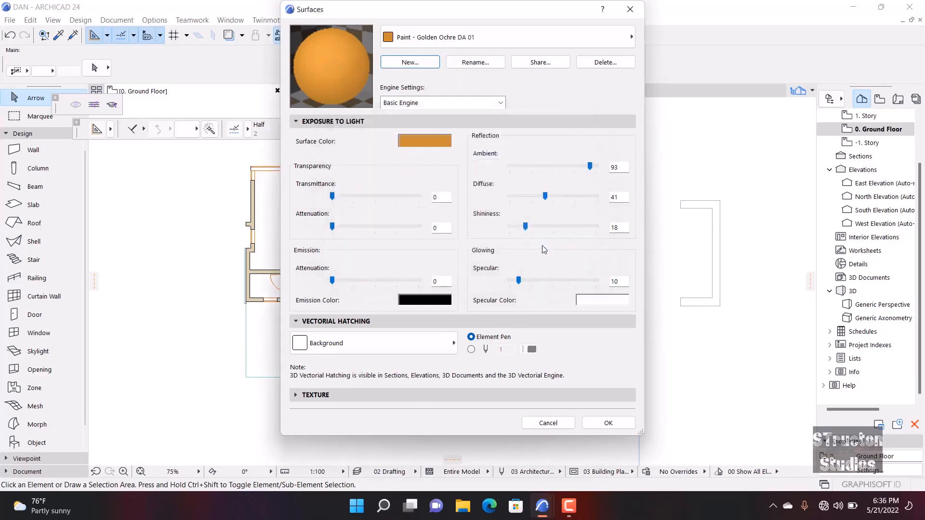
click(610, 422)
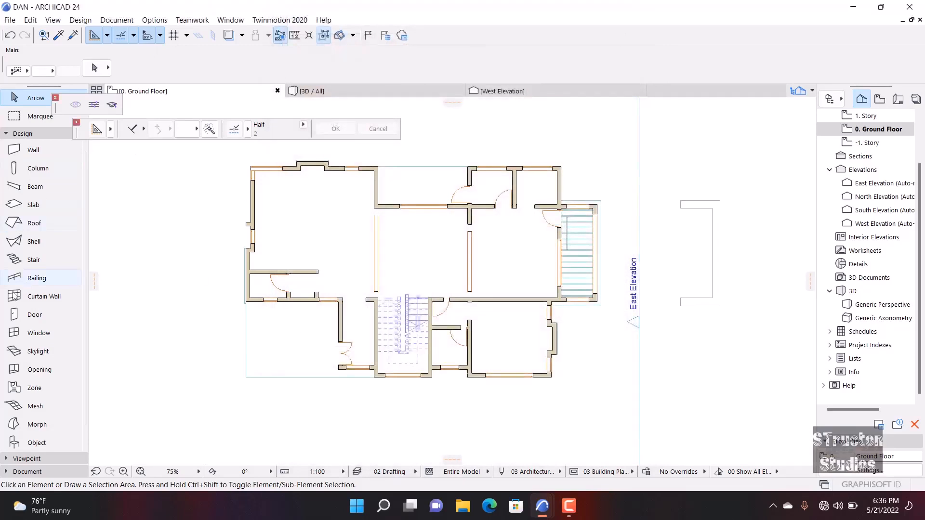
scroll(7, 318, down, 1)
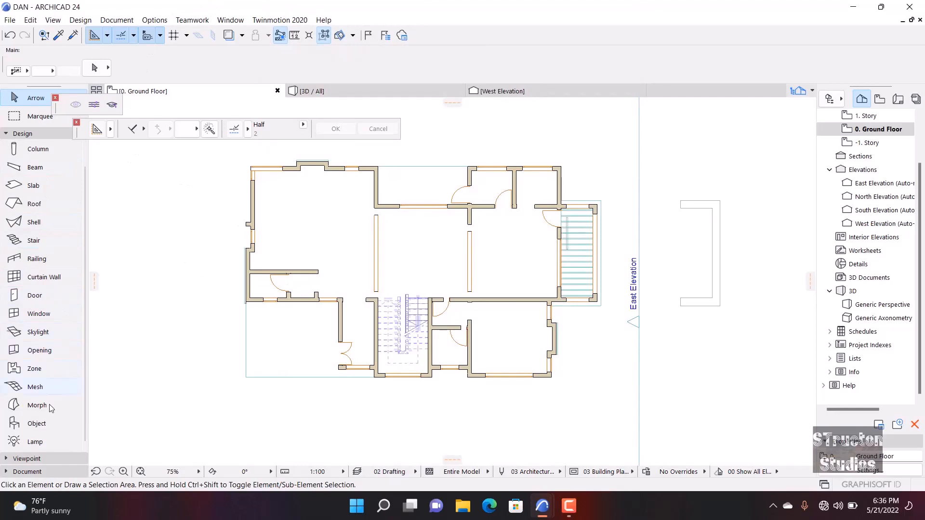
click(31, 137)
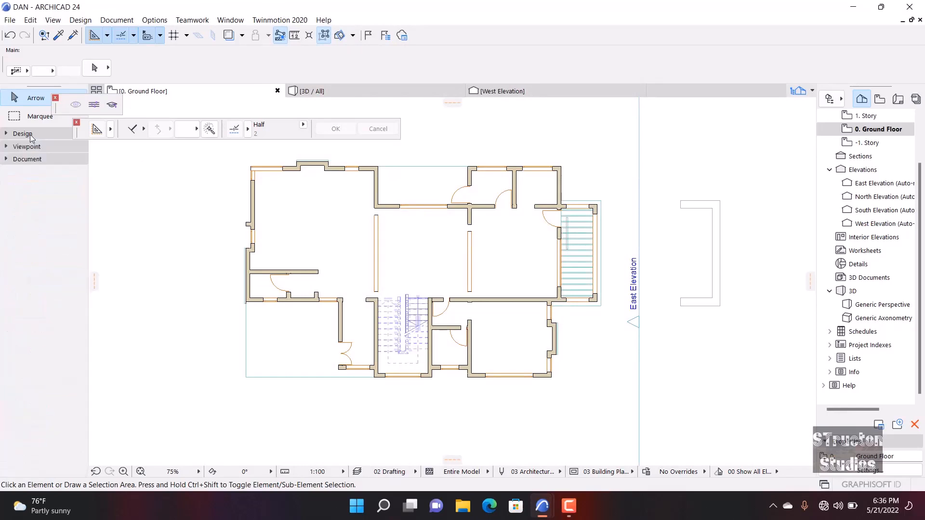
click(30, 137)
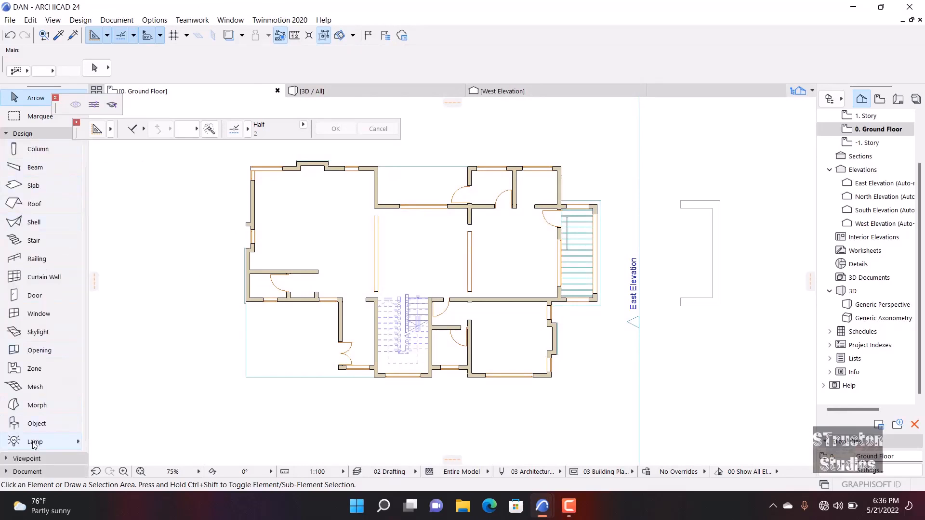
click(8, 134)
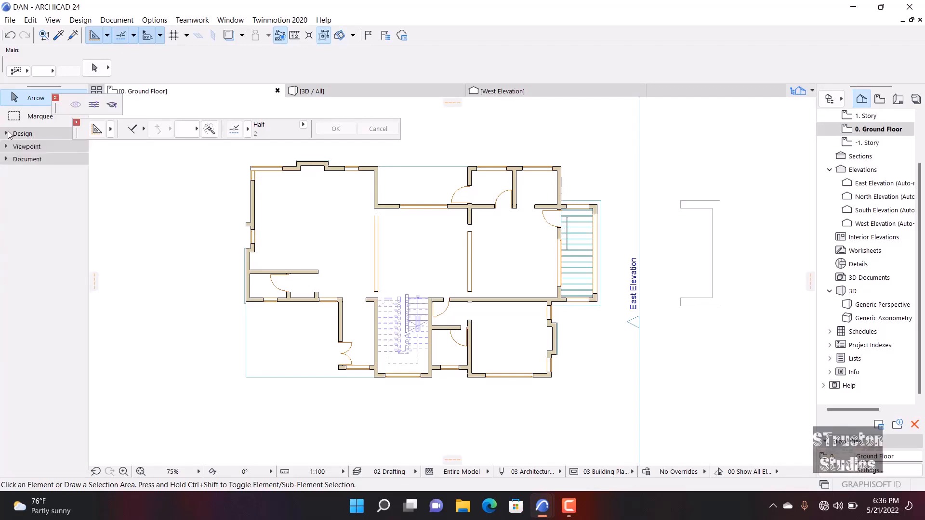
click(27, 158)
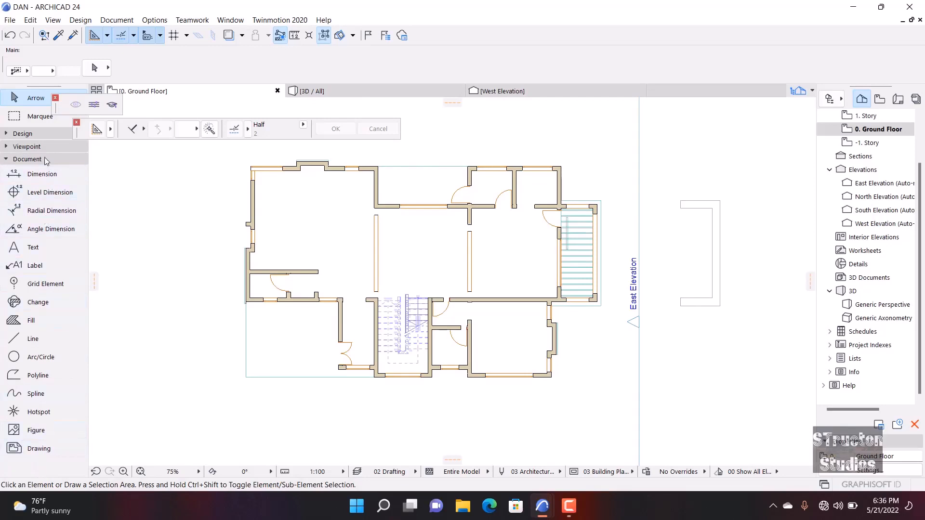
- Open the lamp default settings and choose Ceiling Lamp 24 from the Interior Lamps 24 library
click(30, 135)
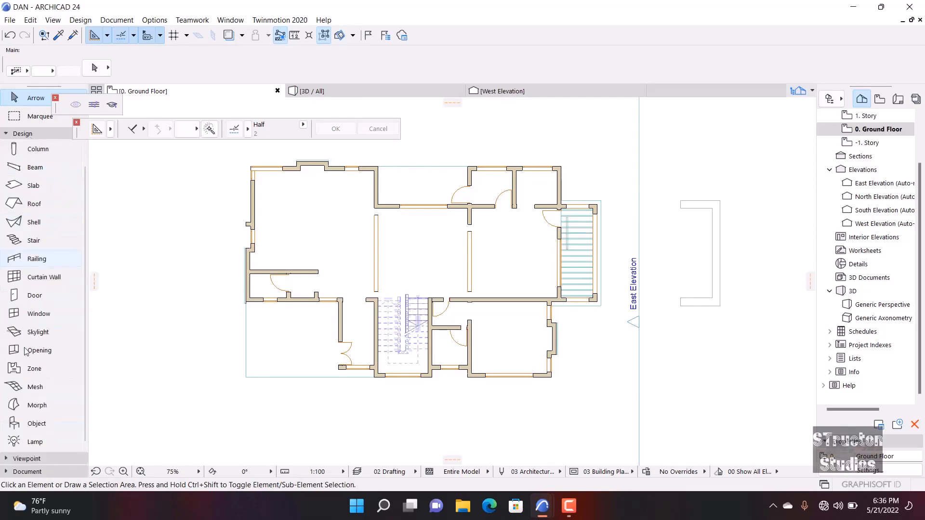
click(35, 441)
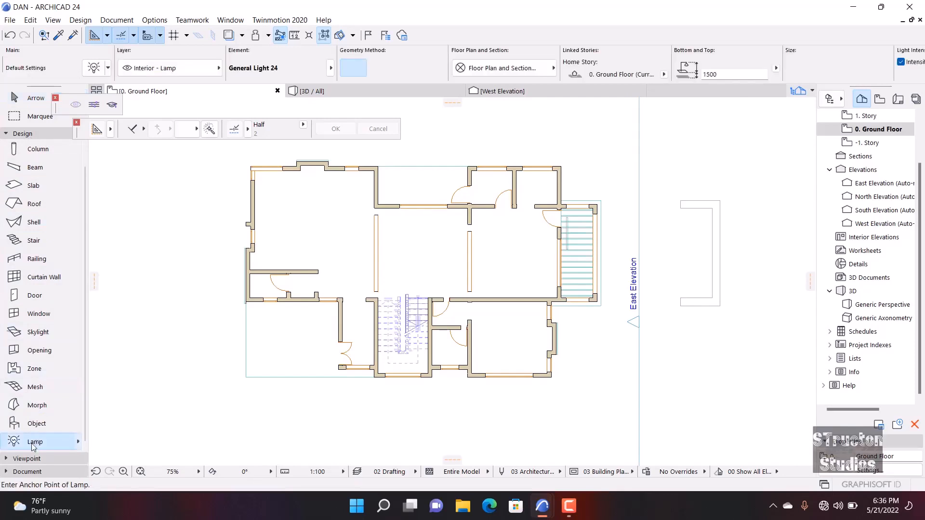
double_click(34, 442)
scroll(248, 230, down, 3)
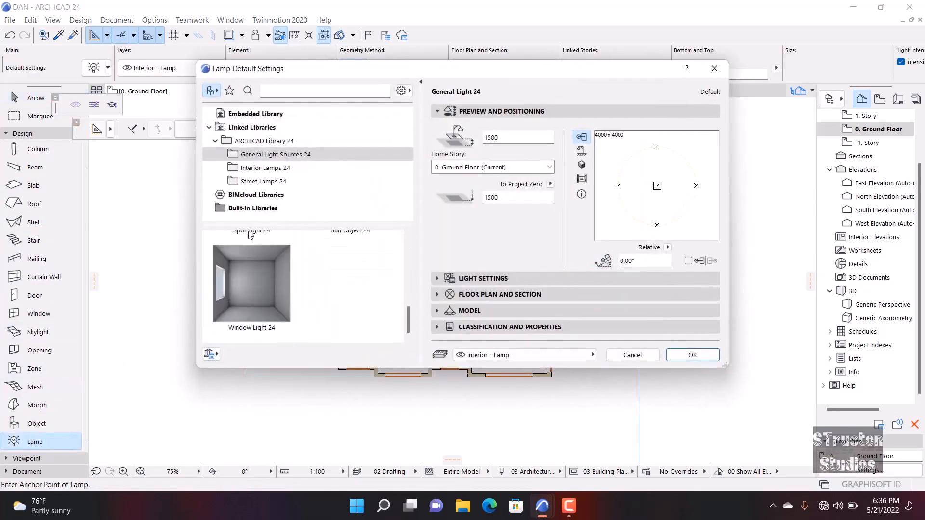
scroll(250, 234, up, 3)
click(265, 168)
scroll(285, 282, down, 1)
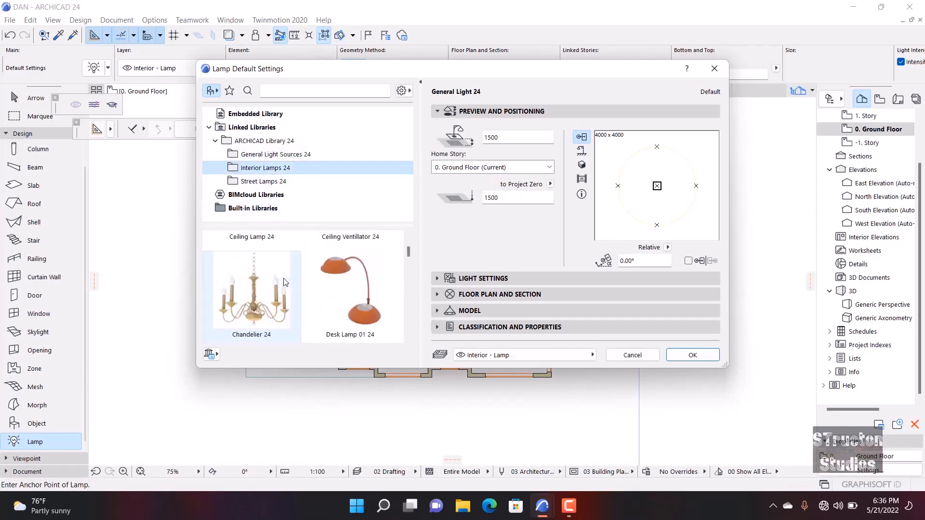
scroll(285, 282, up, 1)
click(276, 288)
scroll(277, 287, down, 4)
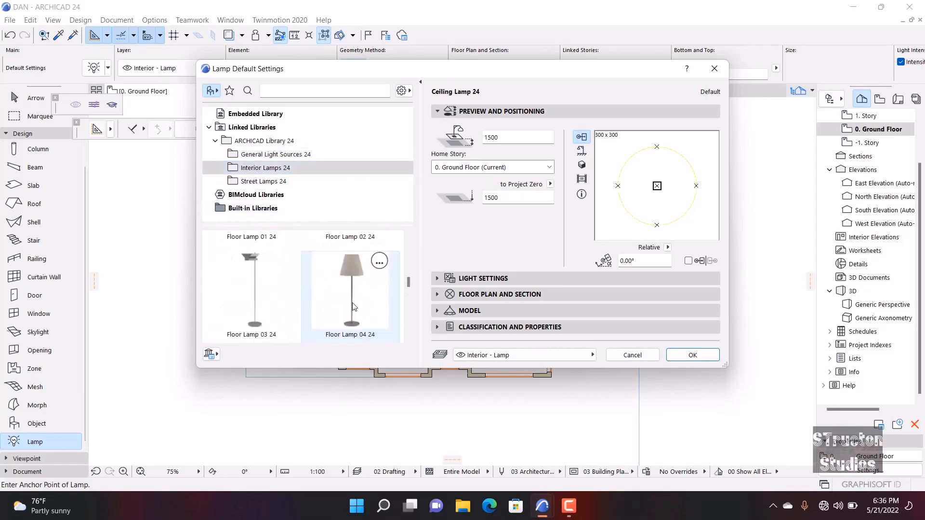
scroll(353, 307, down, 3)
scroll(354, 306, up, 5)
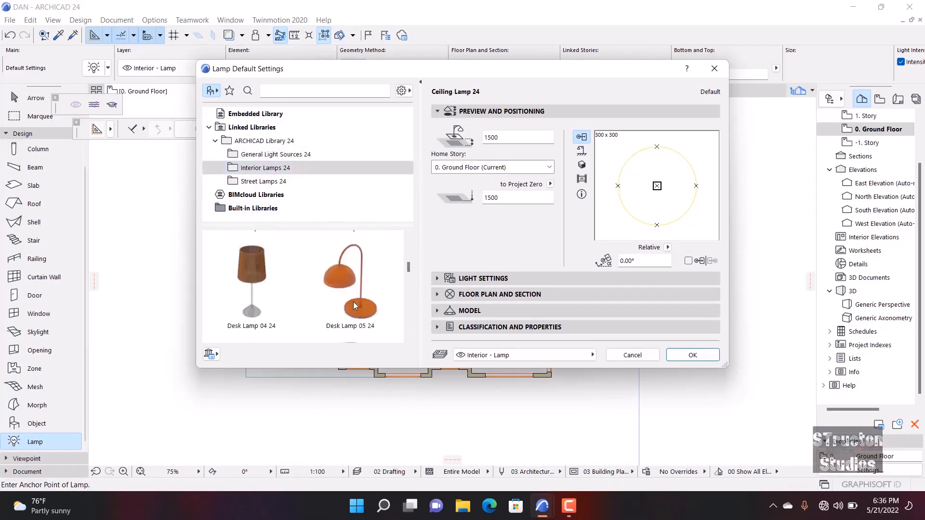
scroll(353, 301, up, 3)
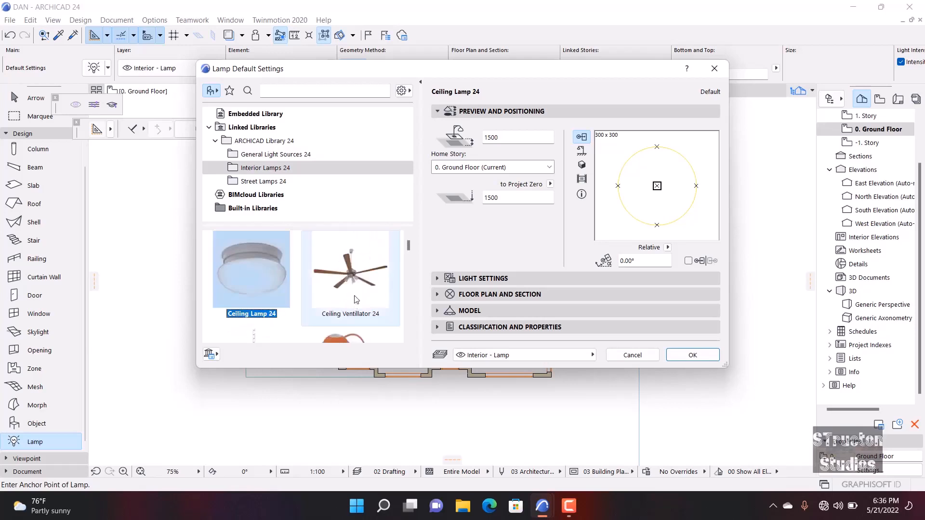
- Set the ceiling lamp's geometry to 125 for both widths and 15 for the height
click(486, 280)
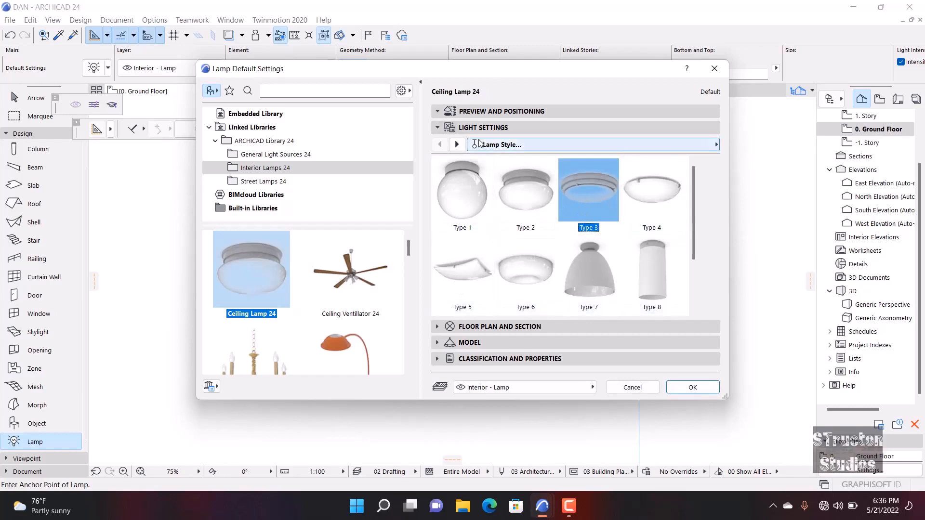
click(457, 144)
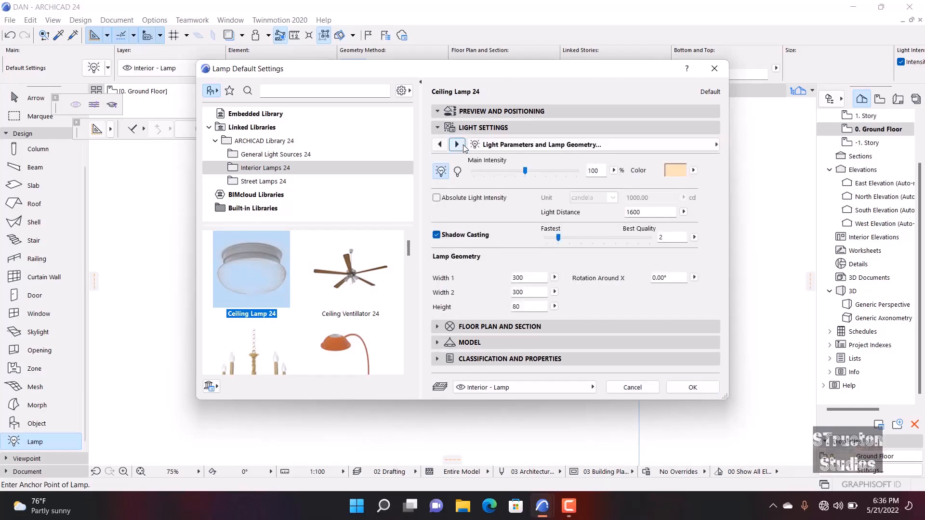
double_click(506, 278)
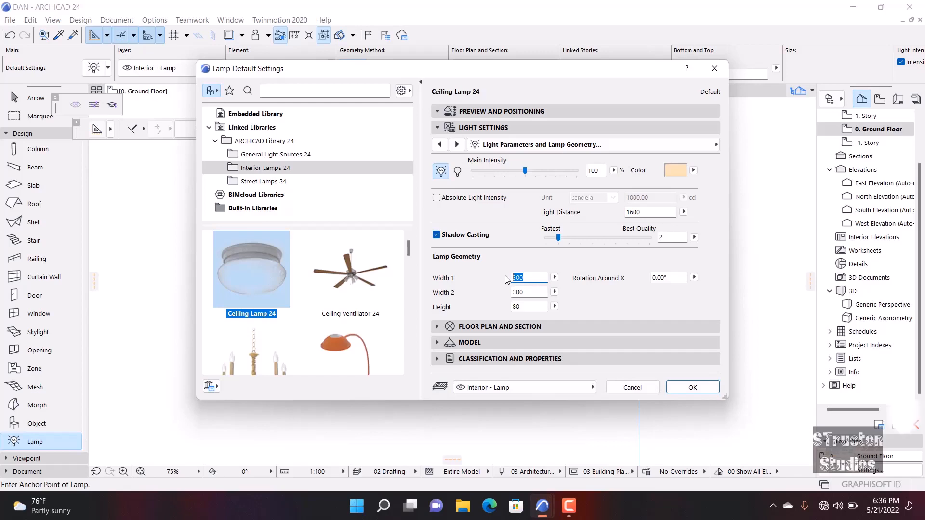
text(125)
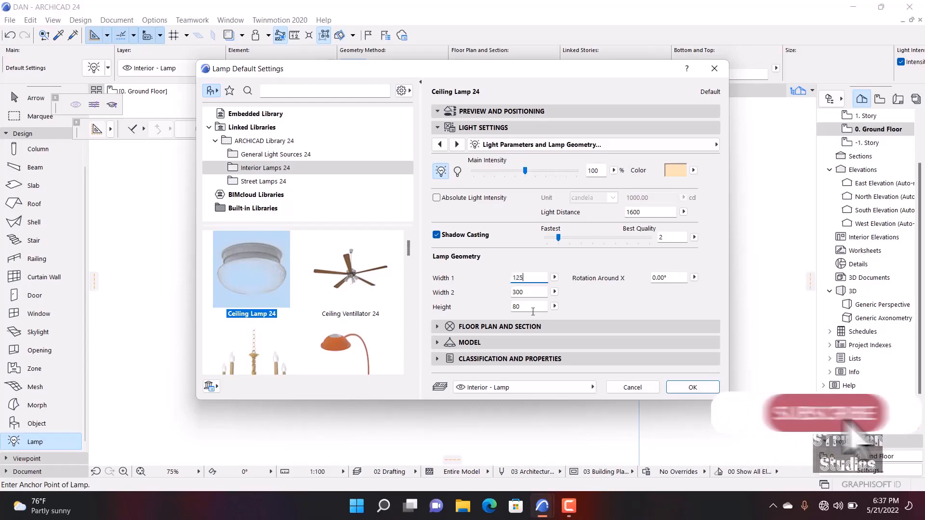
key(Tab)
key(Tab)
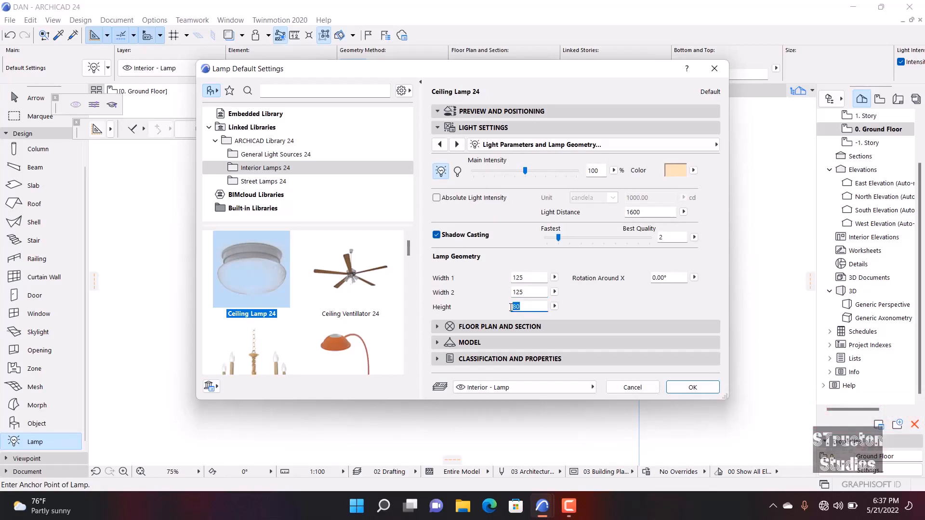
click(553, 309)
click(534, 309)
drag(535, 309, 497, 306)
click(532, 326)
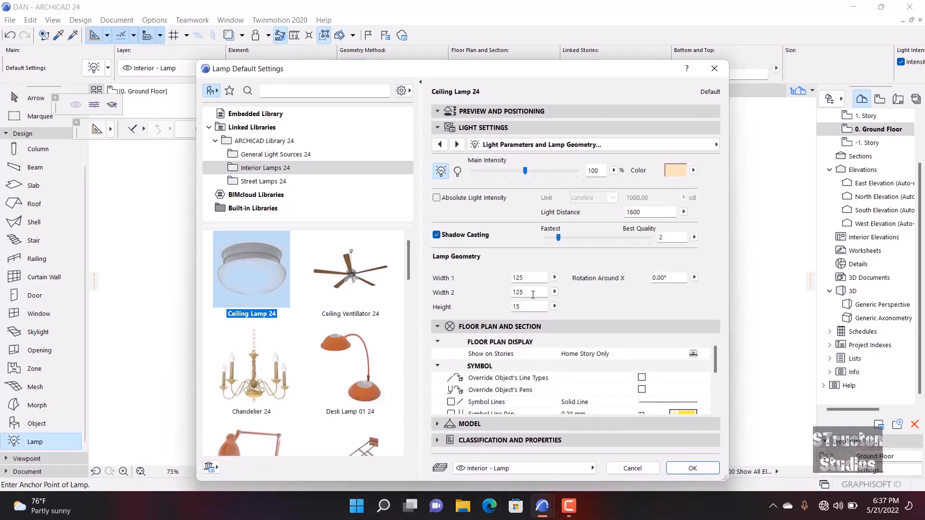
- Assign Paint - Golden Ochre DA 01 as the lamp surface in the ceiling lamp's model representation
click(457, 144)
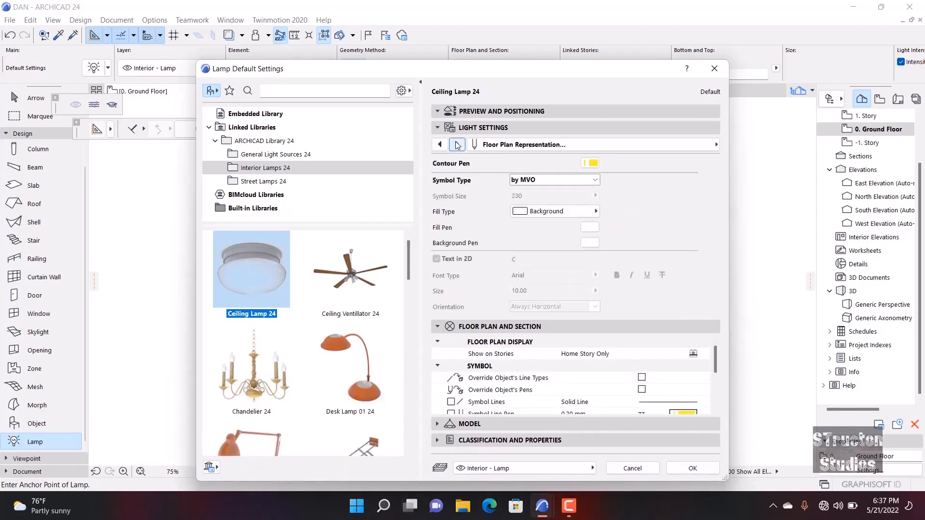
click(457, 145)
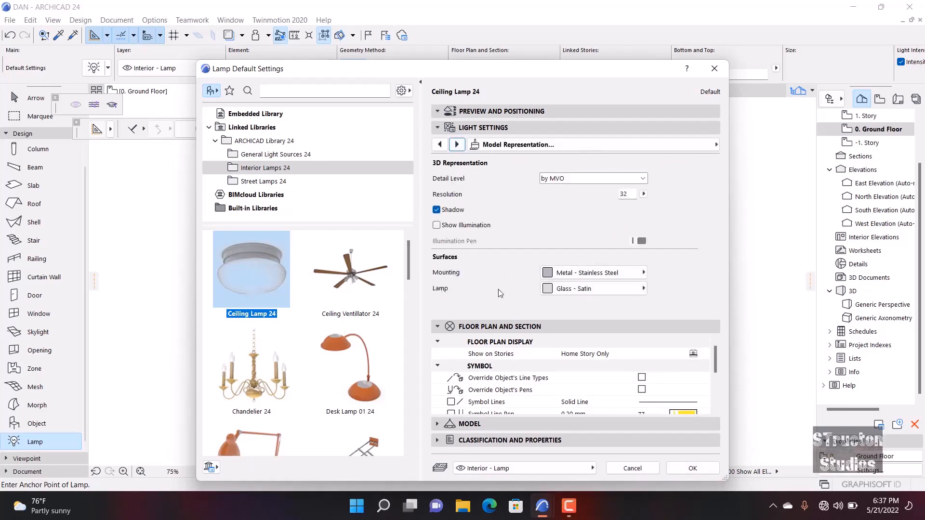
click(570, 294)
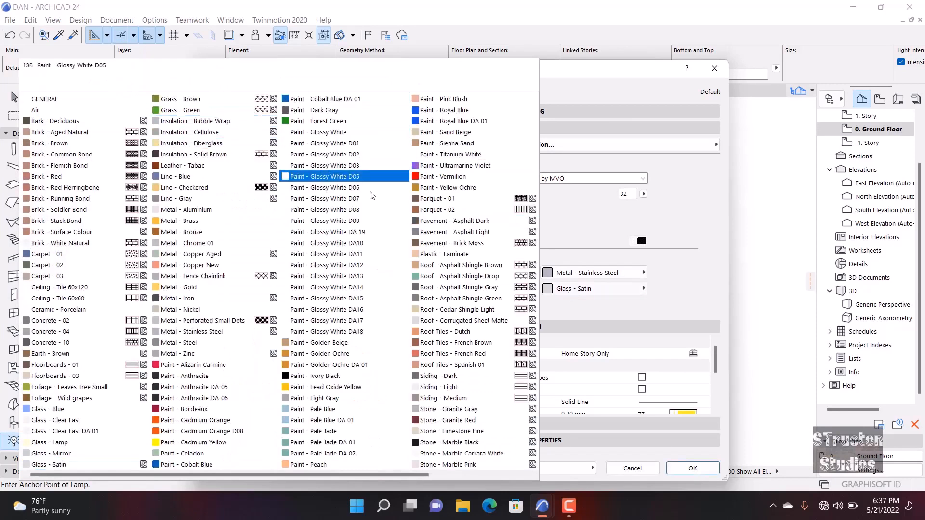
click(343, 367)
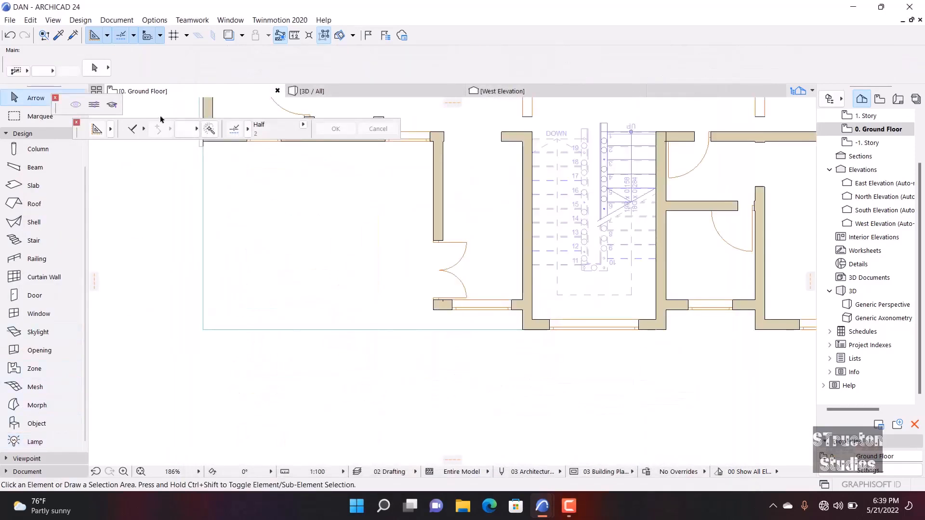
- Open the 1. Story floor plan around the balcony beside the staircase
right_click(166, 94)
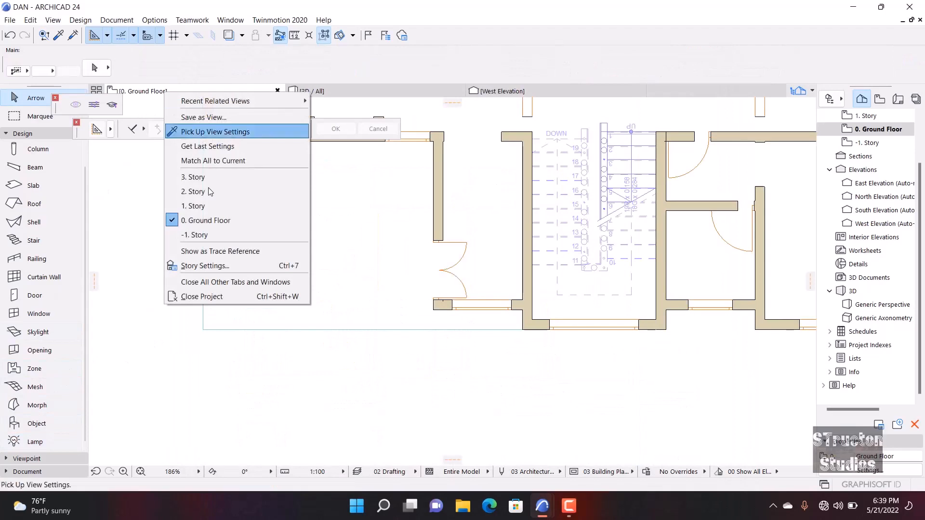
click(225, 207)
scroll(255, 222, up, 2)
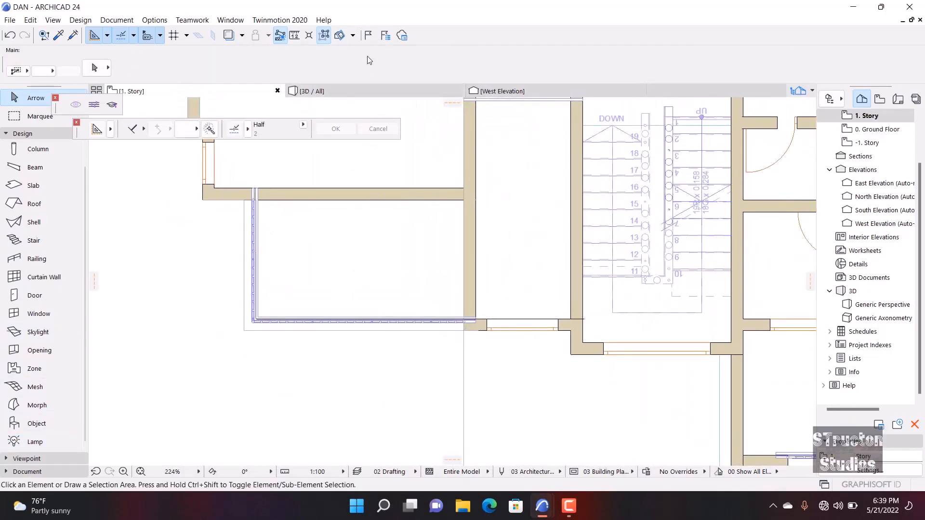
- Examine the balcony slab over the left veranda in the 3D view and return to the 1. Story plan
click(355, 89)
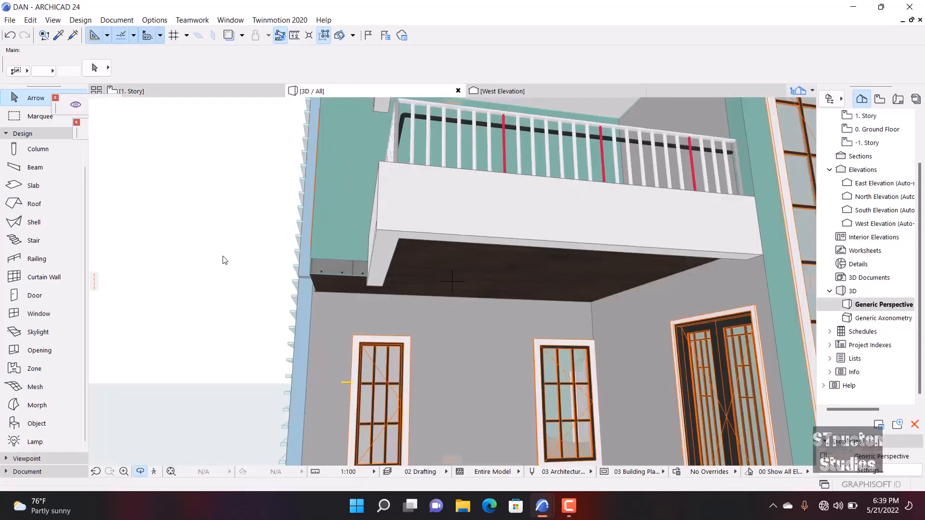
scroll(223, 258, down, 4)
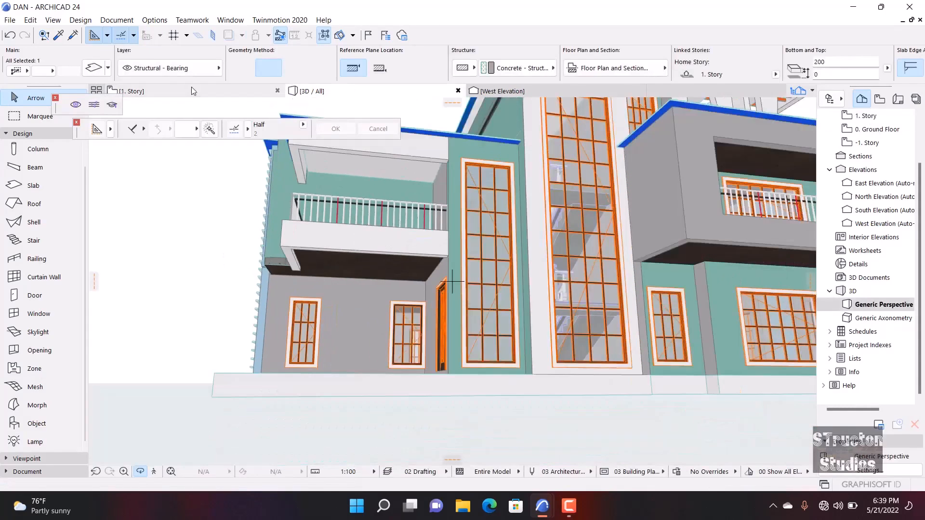
click(192, 89)
click(376, 249)
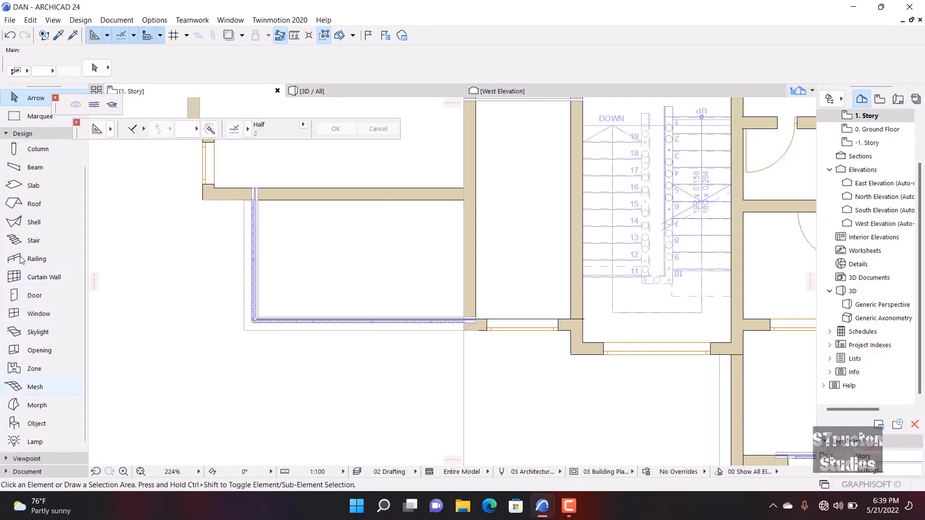
- Draw a horizontal line across the middle of the balcony from the side railing to the opposite wall
click(27, 136)
click(38, 160)
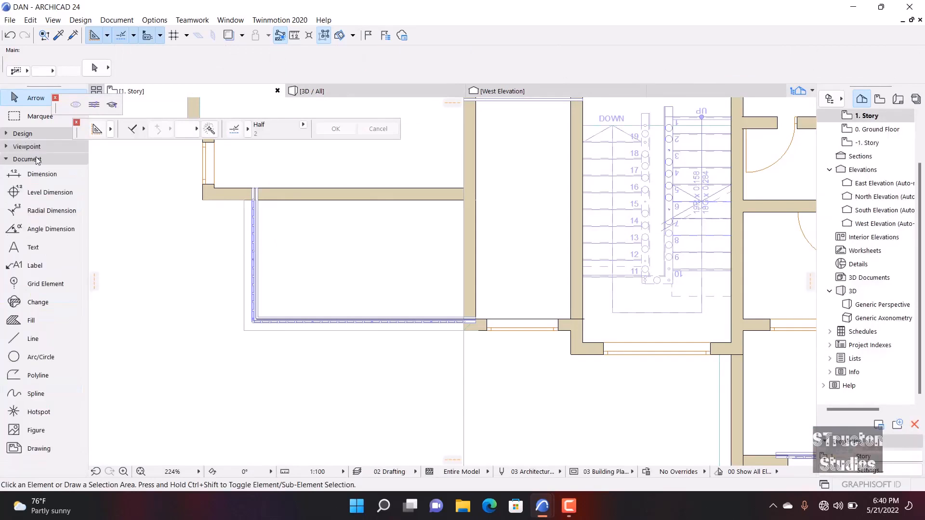
click(29, 340)
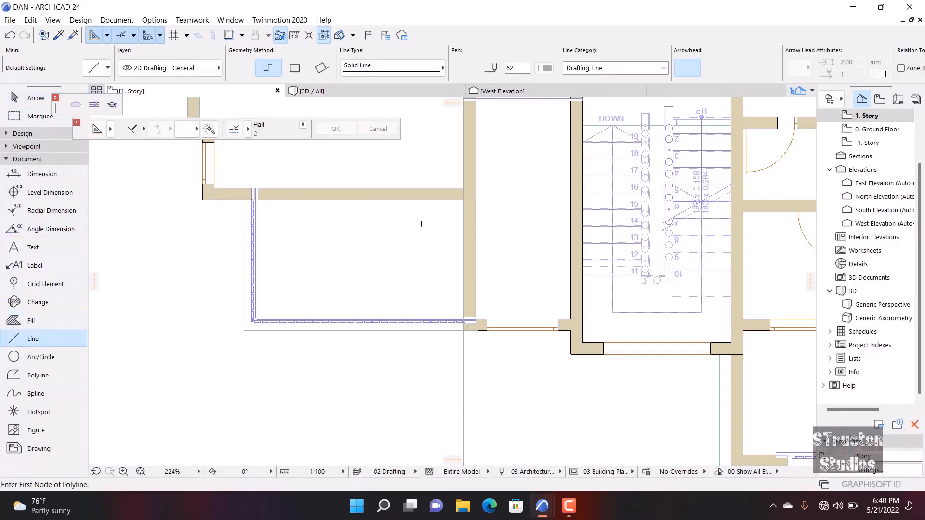
scroll(421, 224, up, 2)
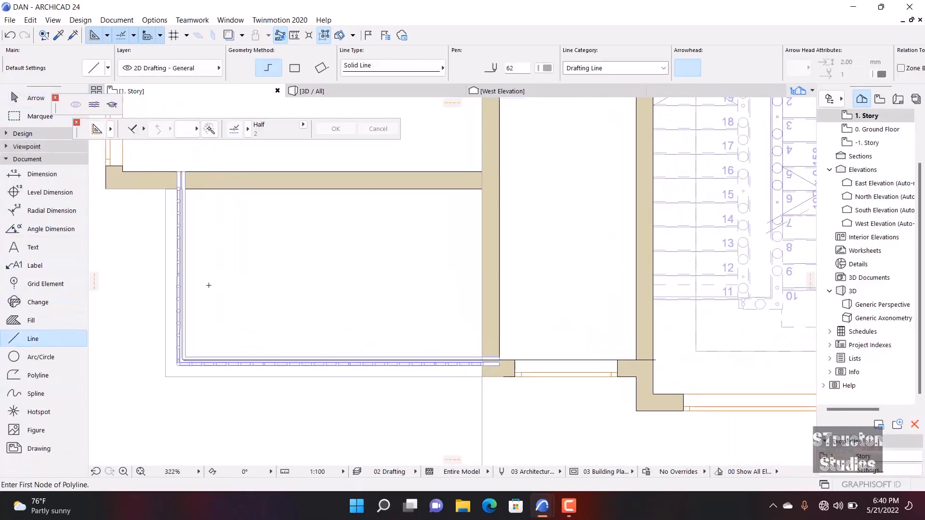
click(182, 276)
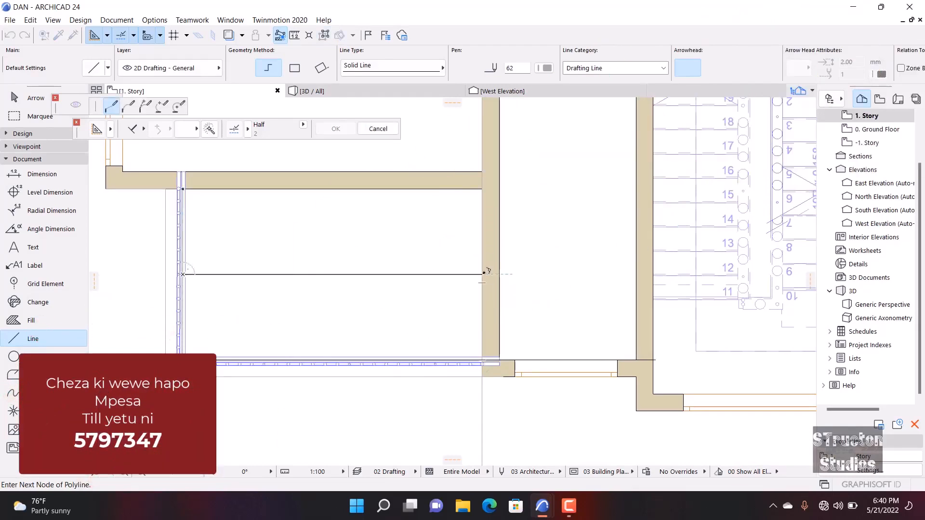
double_click(484, 272)
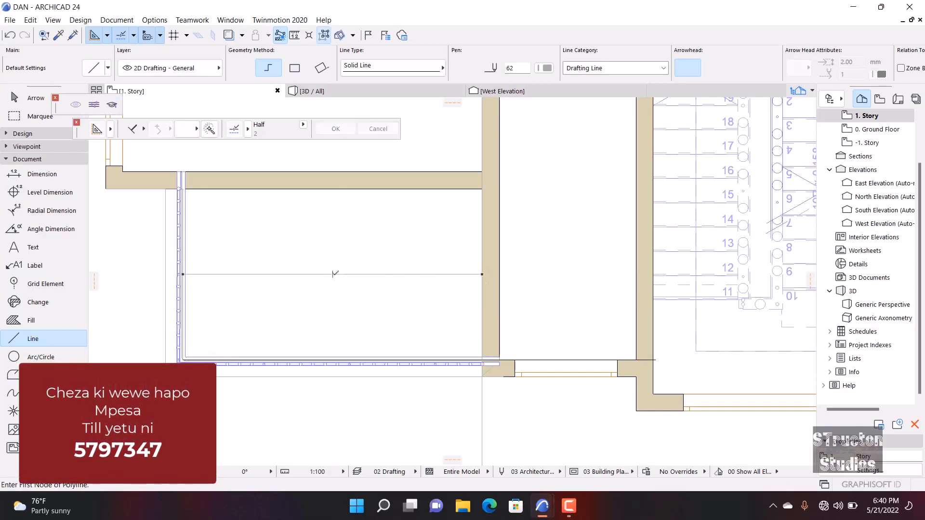
click(332, 274)
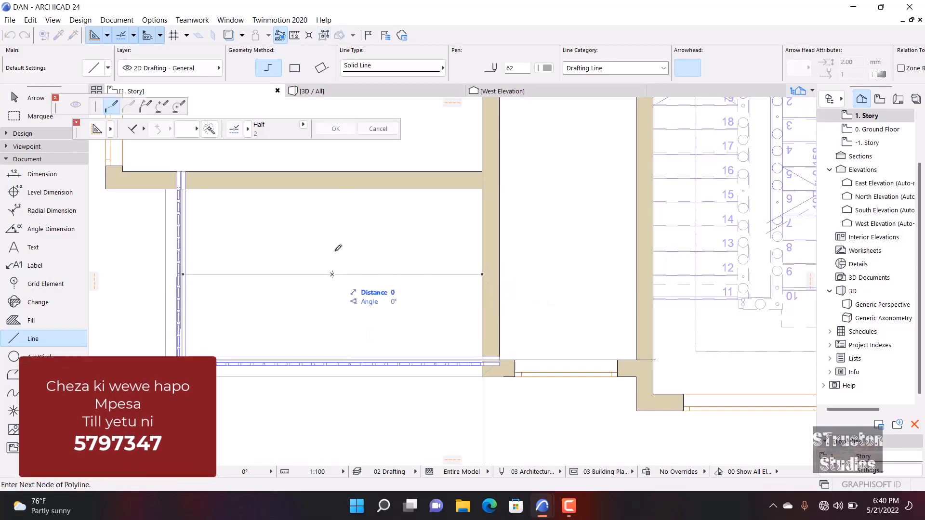
click(335, 188)
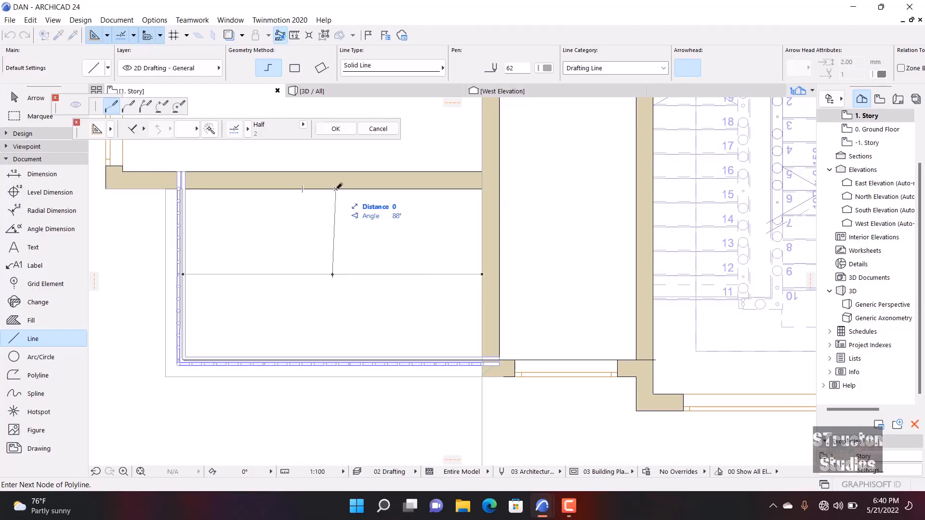
key(Escape)
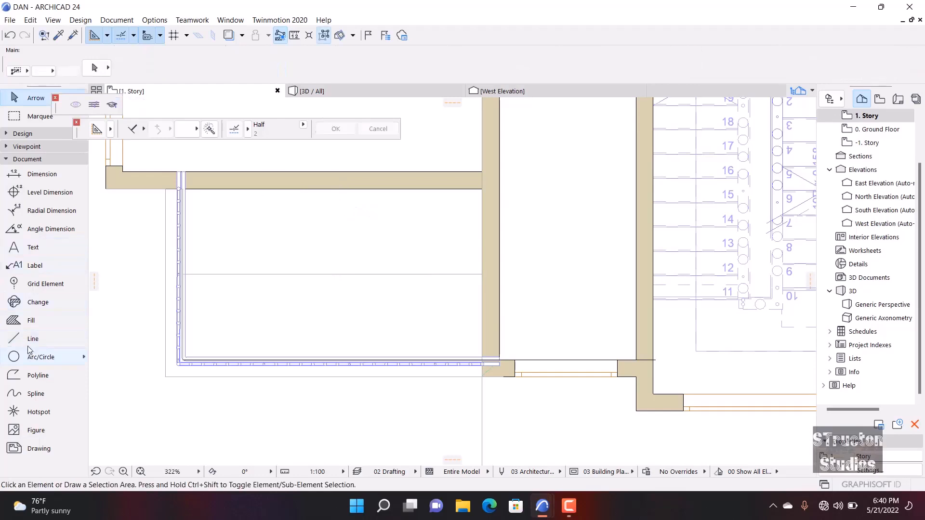
- Draw a line from the horizontal line's midpoint straight up to the wall, continuing diagonally back down to its left half
click(32, 339)
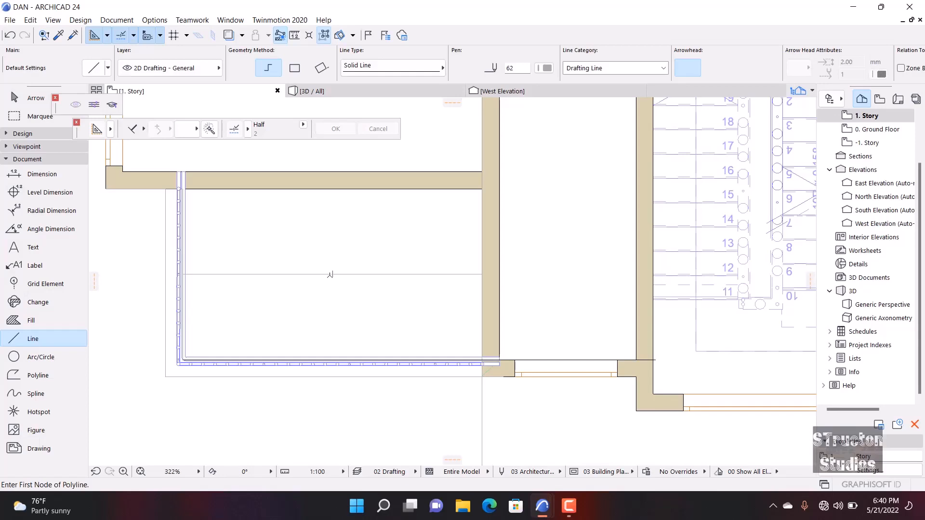
click(332, 274)
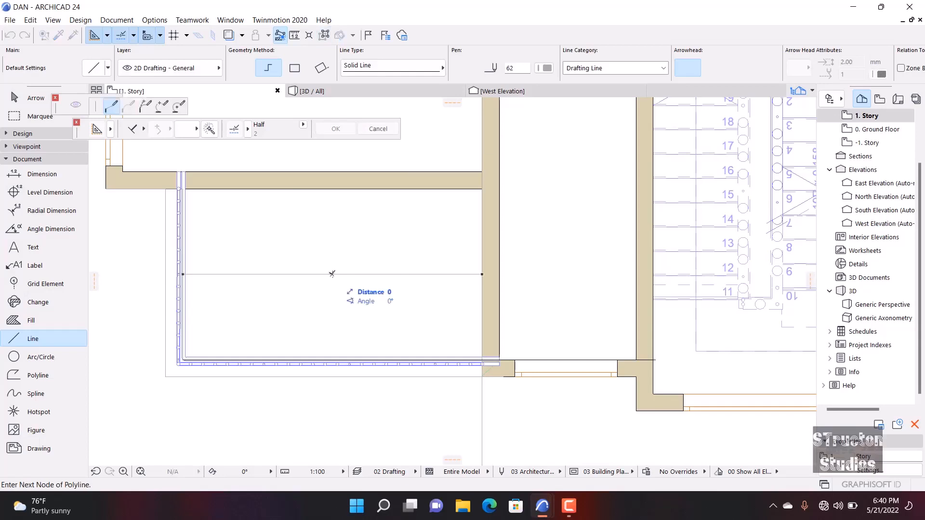
click(332, 189)
click(336, 188)
click(333, 189)
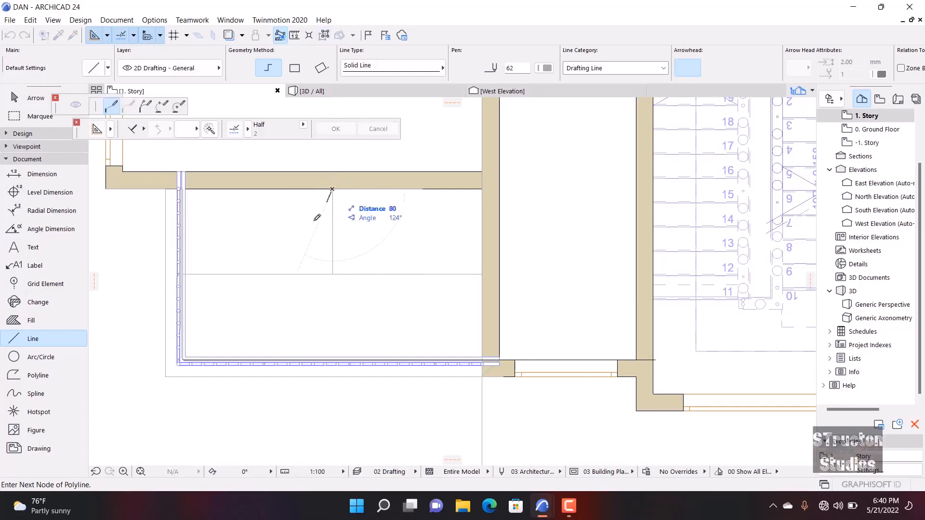
double_click(249, 271)
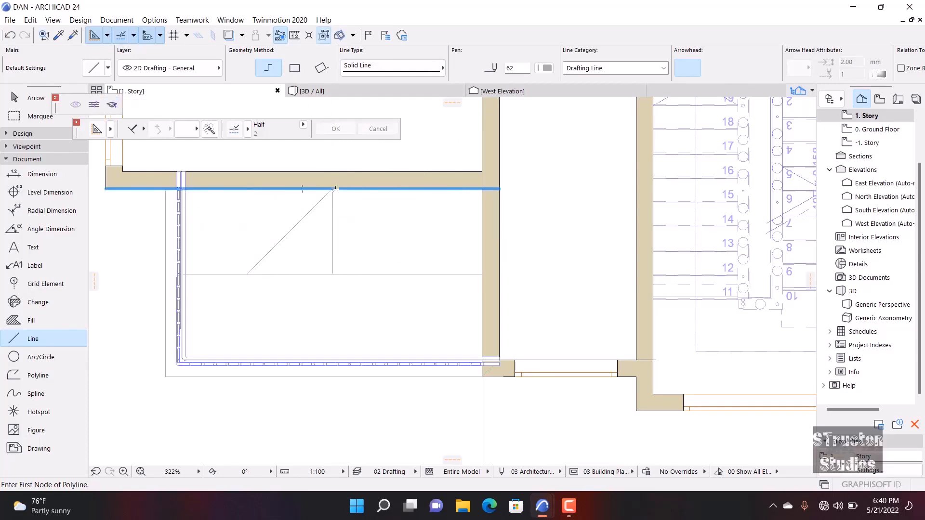
key(Escape)
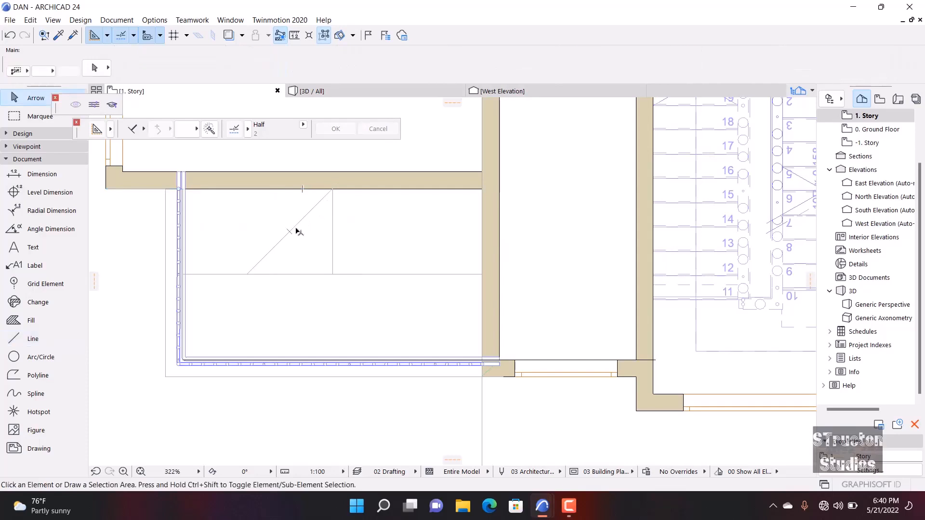
- Mirror a copy of the balcony's diagonal guide line about the vertical guide line
click(294, 229)
key(ctrl+alt+m)
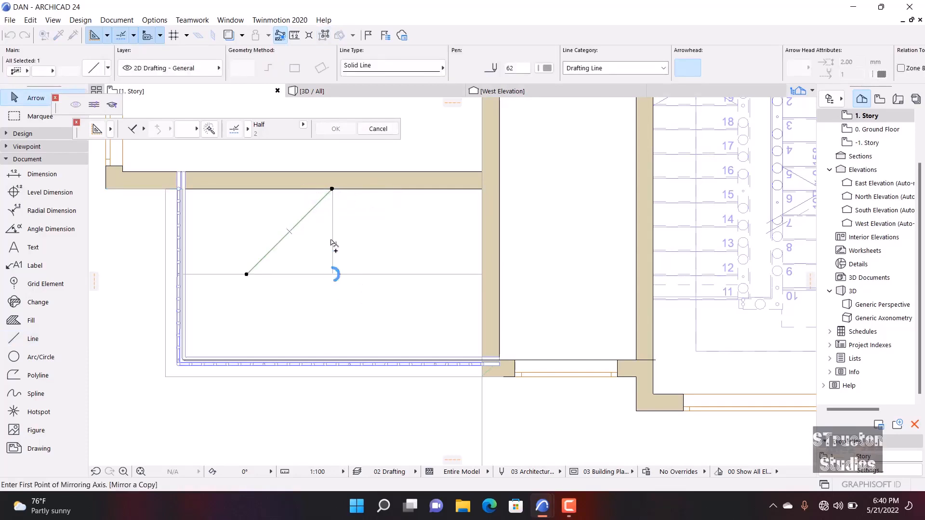
click(332, 190)
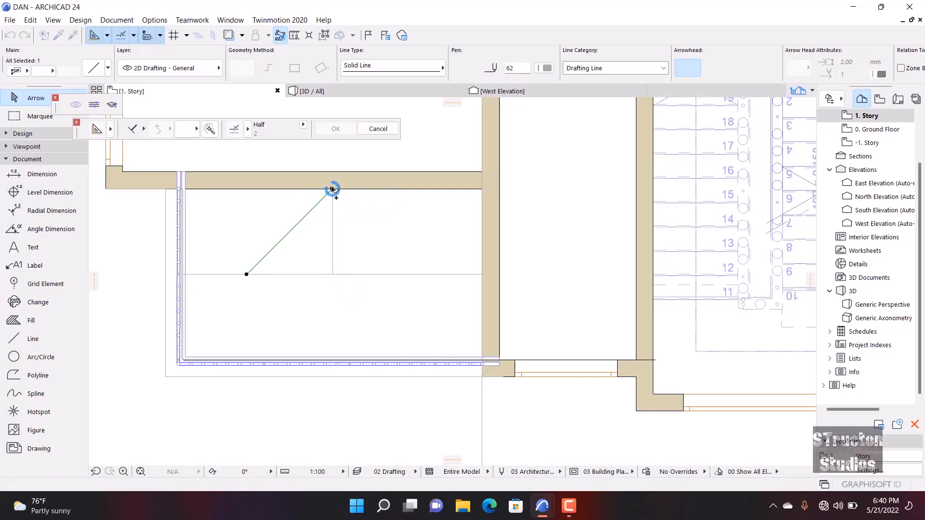
click(332, 273)
click(308, 284)
scroll(309, 284, down, 3)
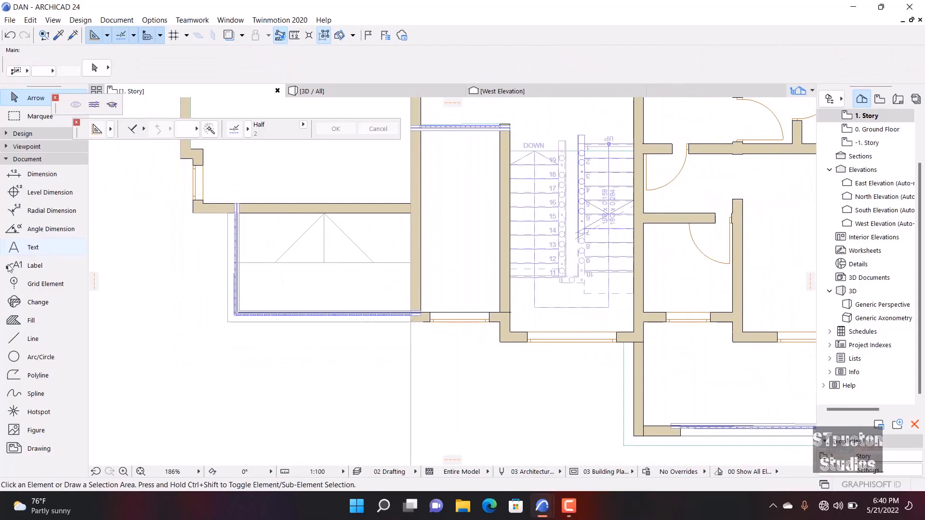
- Place a Ceiling Lamp 24 where the left diagonal guide line meets the horizontal line on the balcony
click(27, 136)
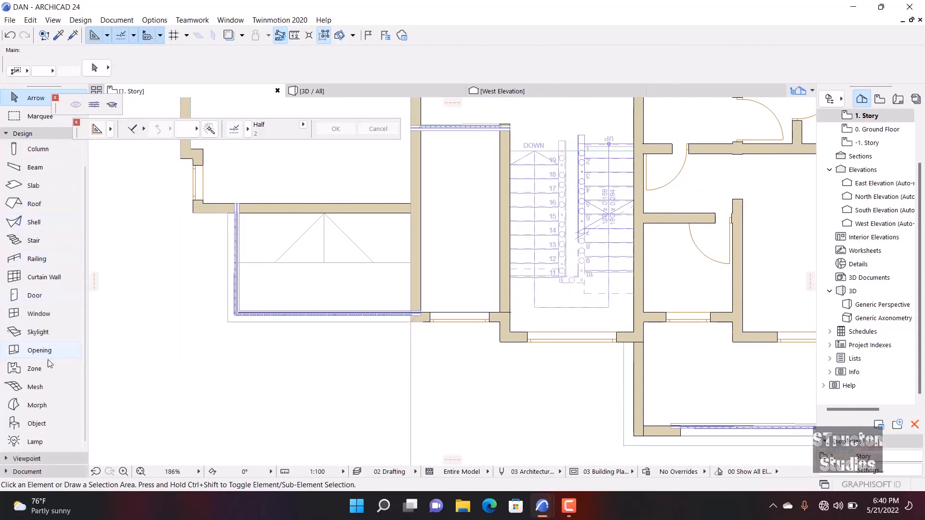
click(32, 442)
scroll(320, 264, up, 3)
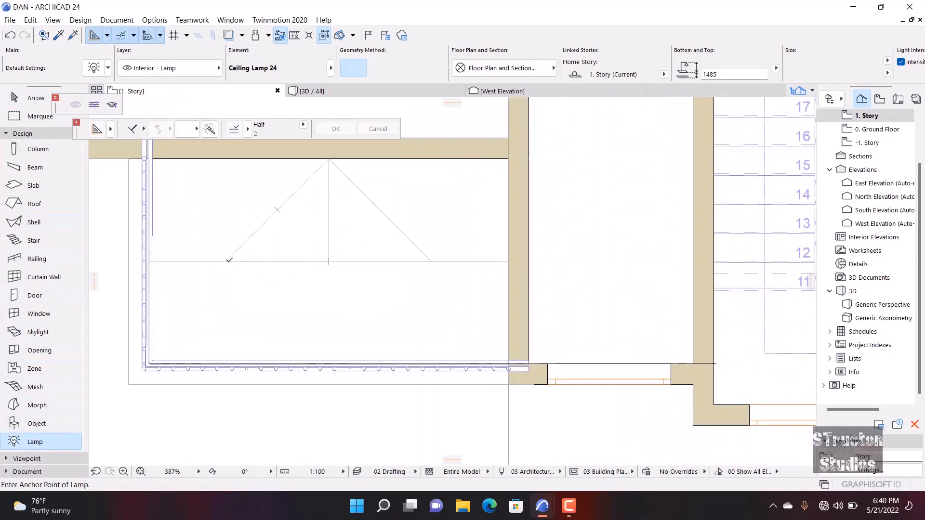
- Find the new ceiling lamp above the left balcony railing in the 3D view and select it
click(332, 91)
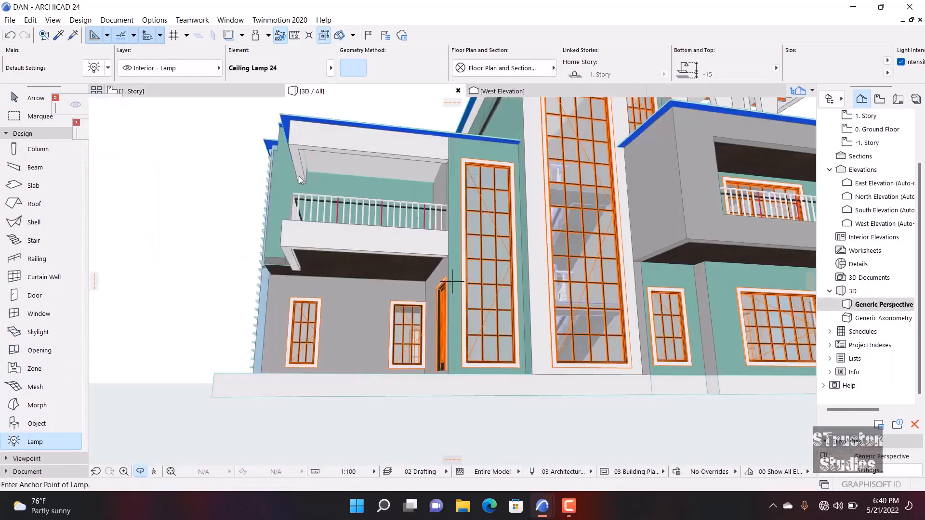
click(296, 186)
scroll(325, 177, up, 3)
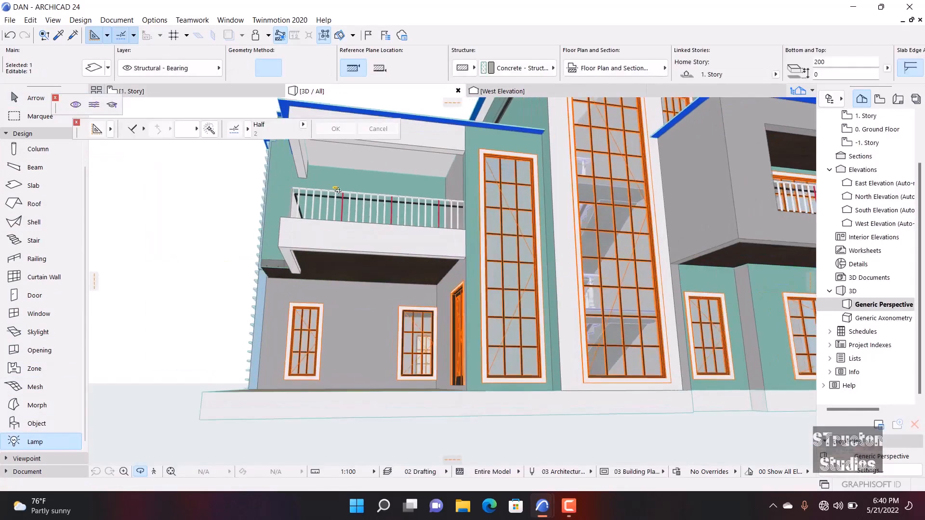
scroll(324, 177, up, 4)
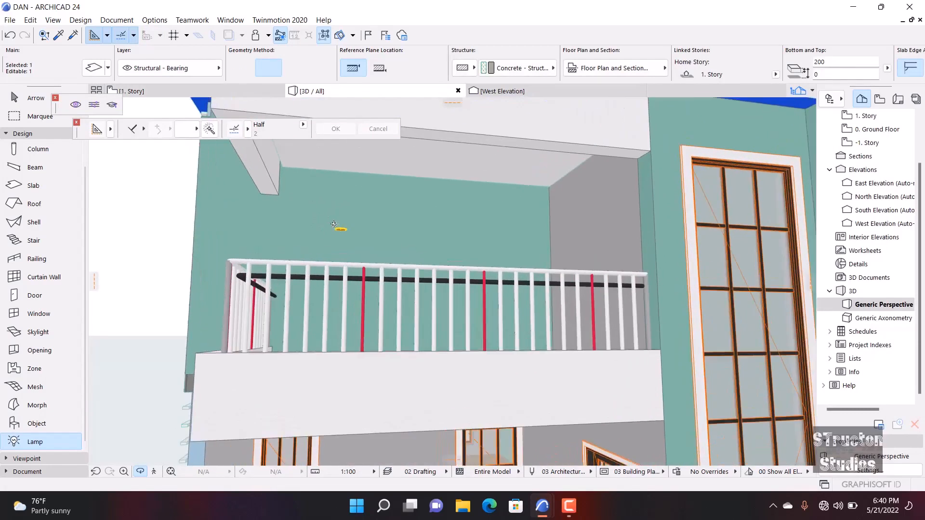
scroll(334, 224, up, 1)
click(337, 227)
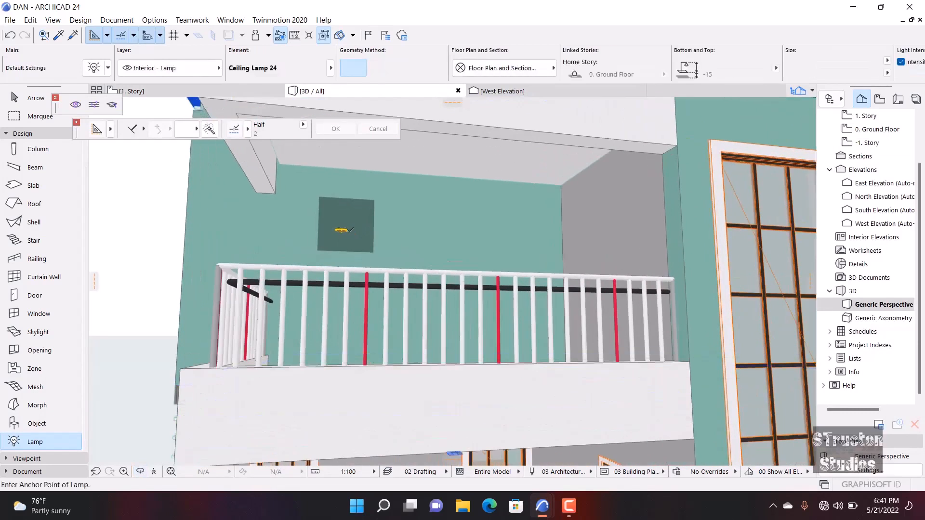
scroll(342, 229, up, 4)
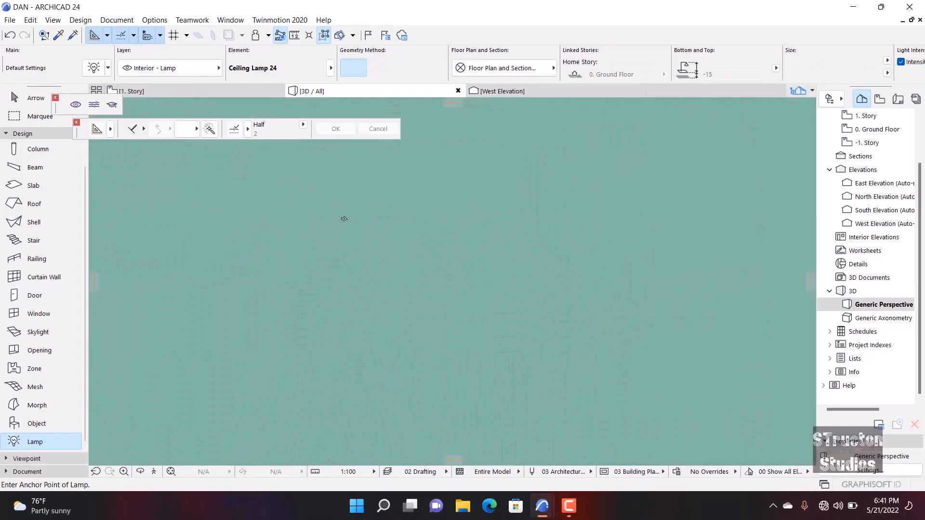
scroll(349, 212, down, 5)
click(366, 168)
key(Escape)
click(365, 169)
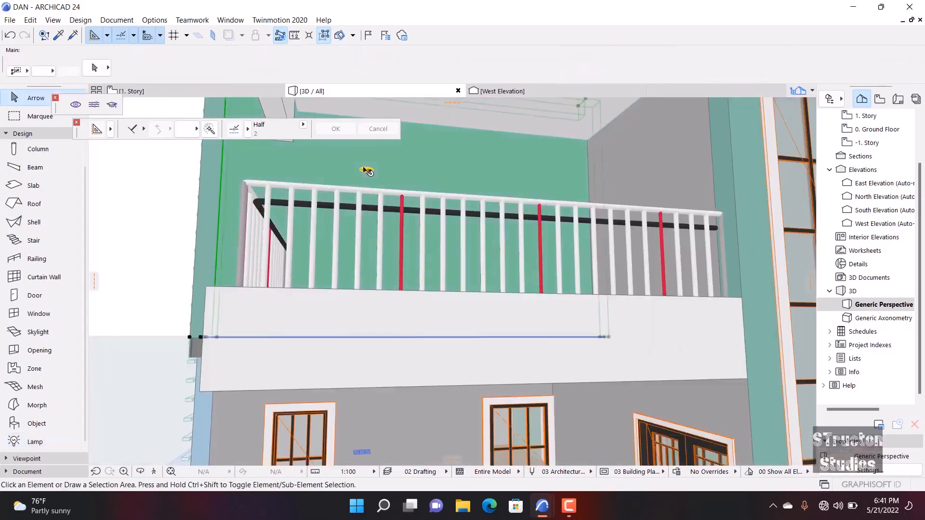
click(371, 171)
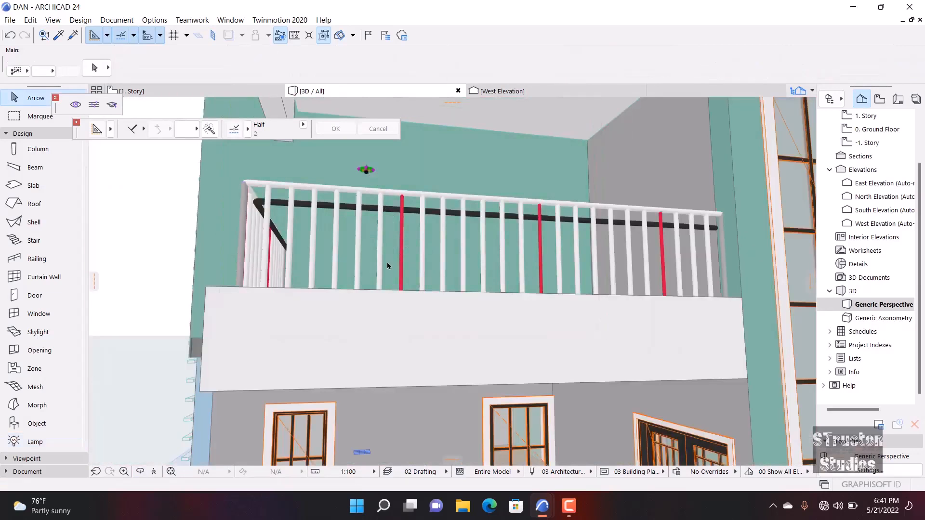
middle_drag(386, 262, 371, 186)
scroll(372, 185, down, 5)
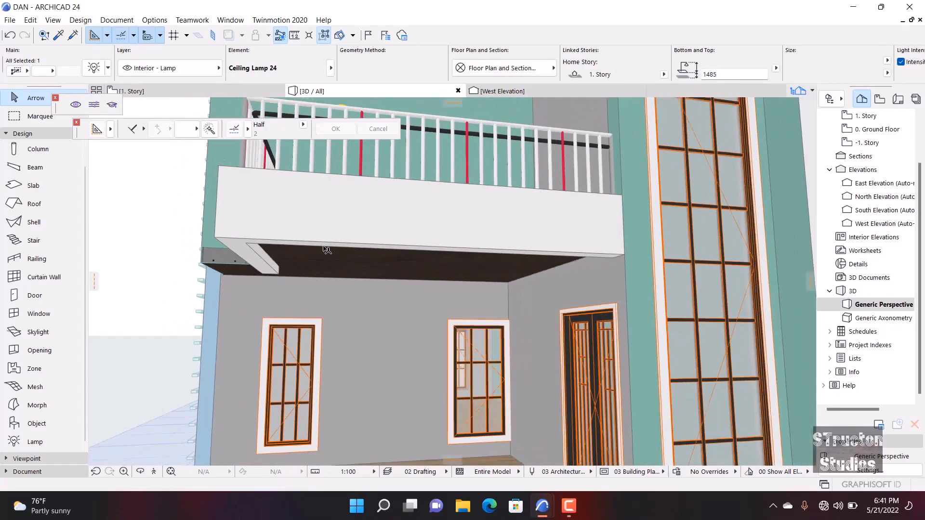
scroll(339, 153, up, 1)
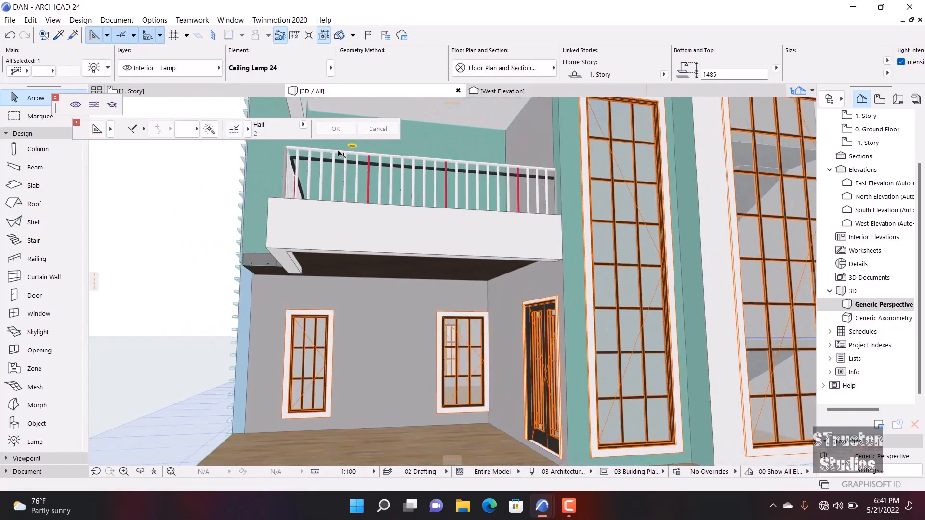
- Set the selected ceiling lamp's elevation relative to the 1. Story to -200
key(ctrl+t)
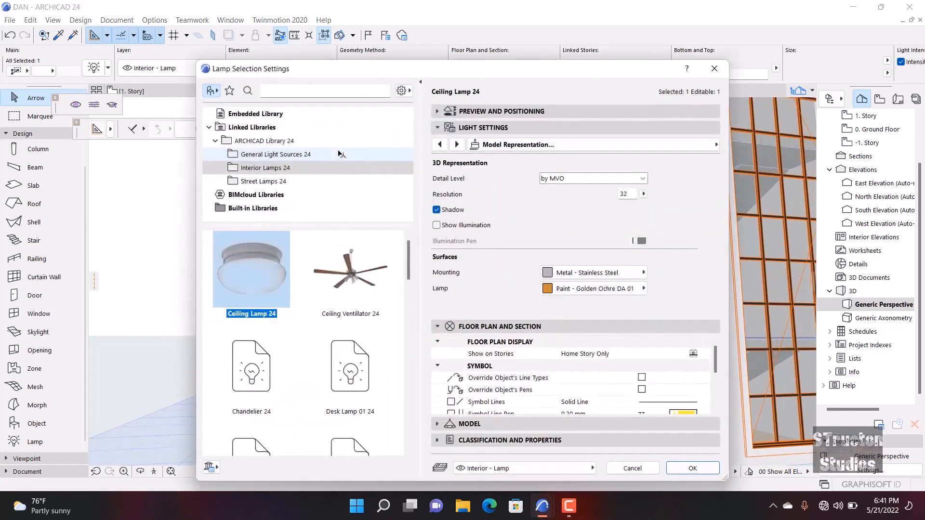
click(544, 116)
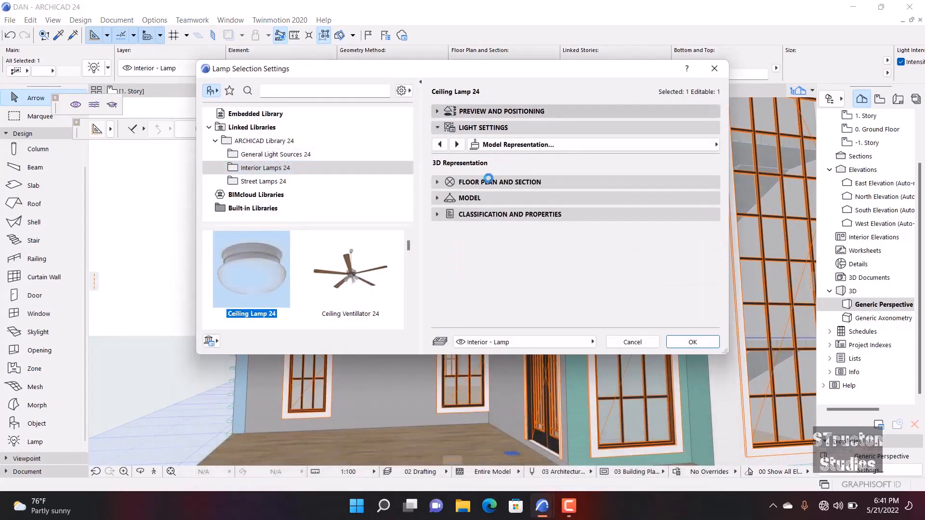
click(502, 138)
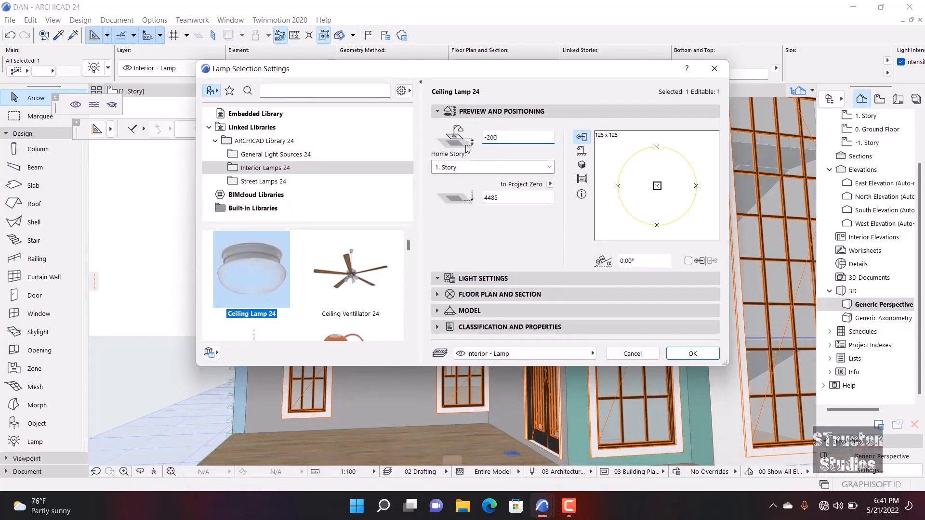
click(692, 353)
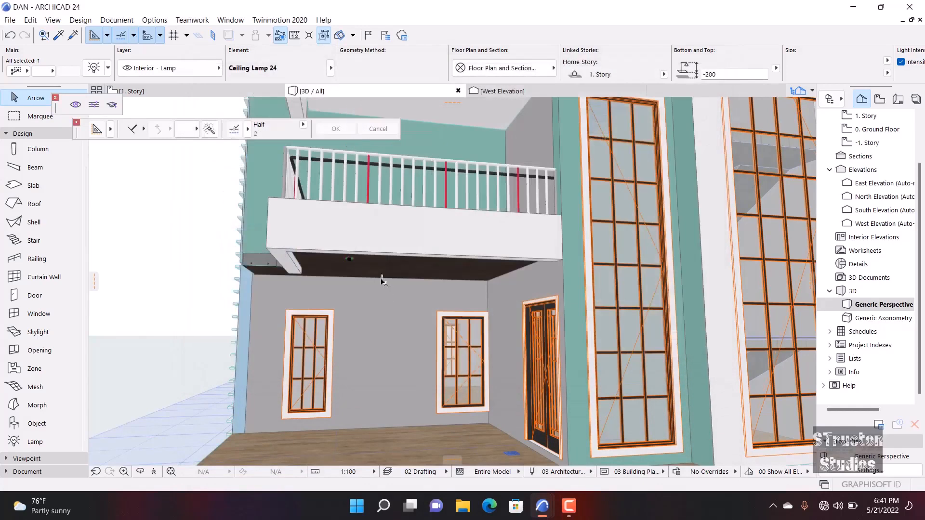
- Lower the ceiling lamp under the balcony slab by setting its elevation relative to the 1. Story to -215
scroll(381, 281, up, 1)
shift+middle_drag(381, 281, 355, 217)
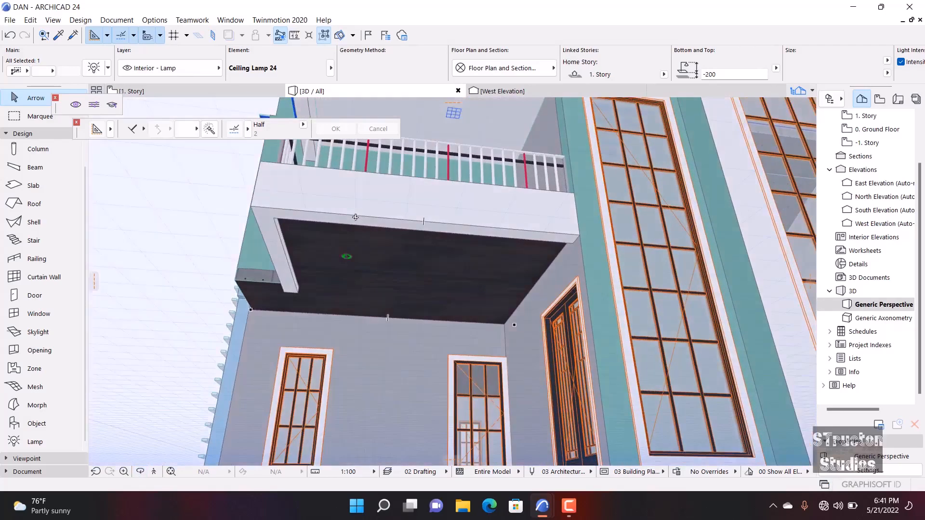
key(ctrl+t)
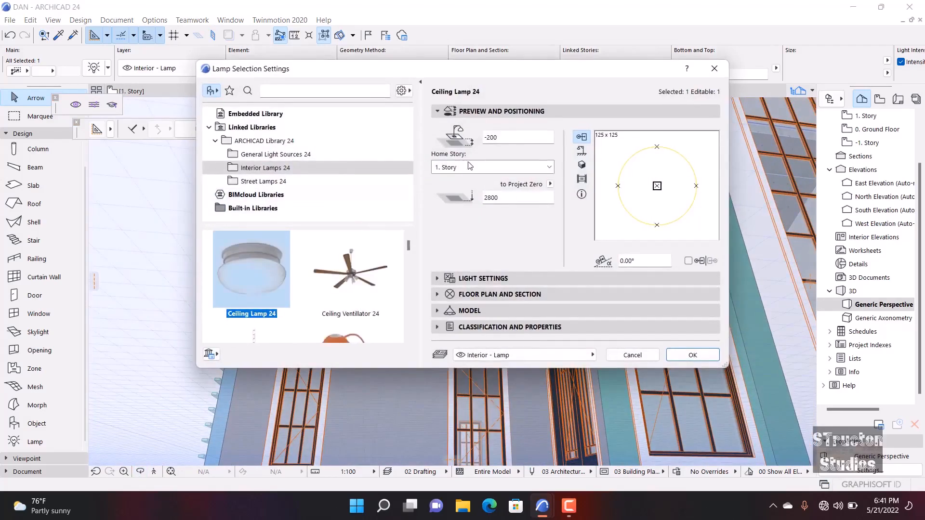
drag(499, 139, 491, 138)
click(692, 355)
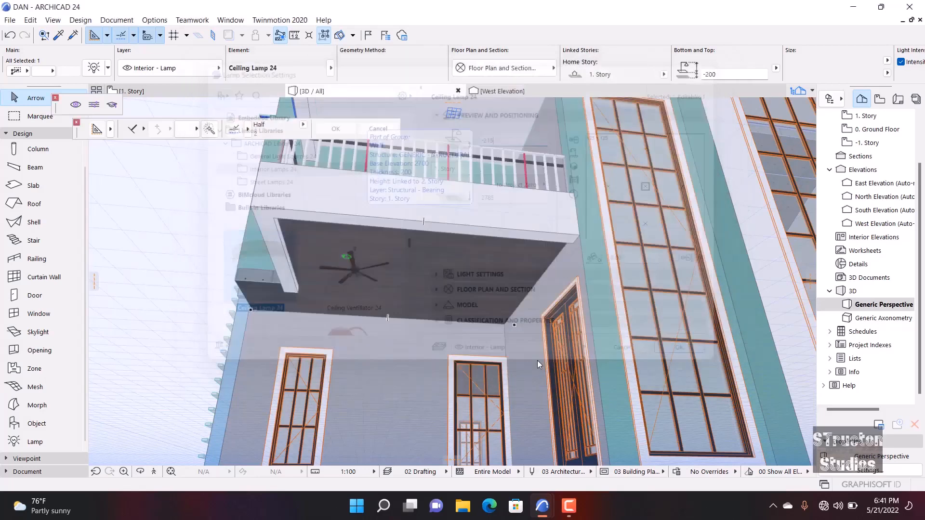
scroll(340, 266, up, 3)
scroll(341, 266, up, 4)
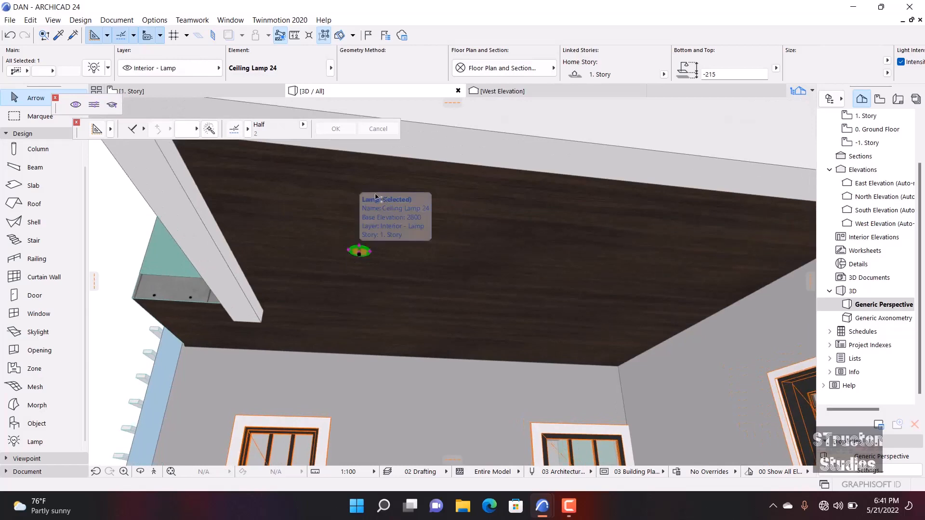
- Set the ceiling lamp's Width 1 to 175 in its lamp geometry settings
key(ctrl+t)
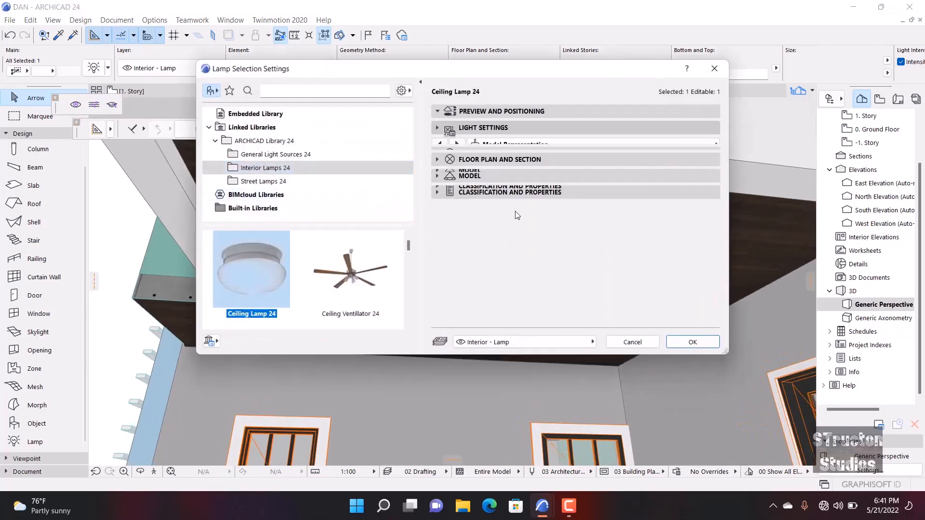
click(454, 146)
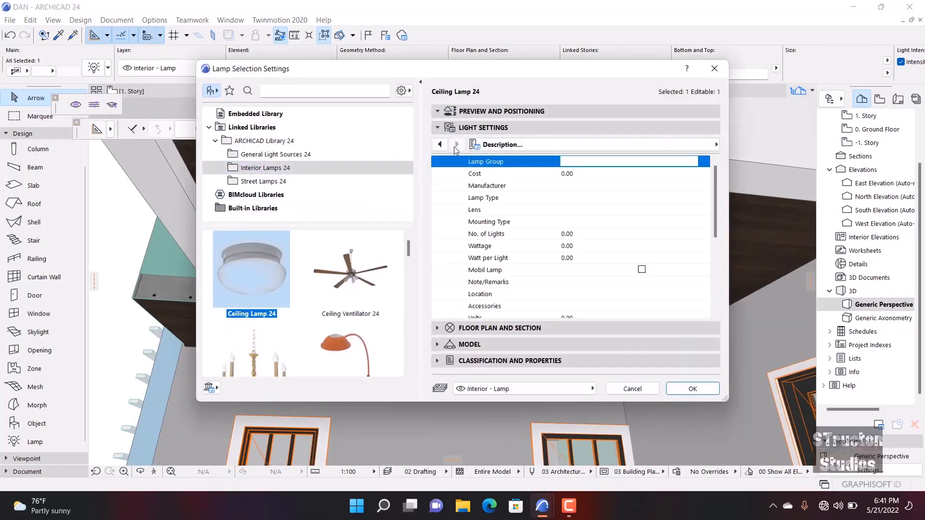
click(441, 145)
click(440, 145)
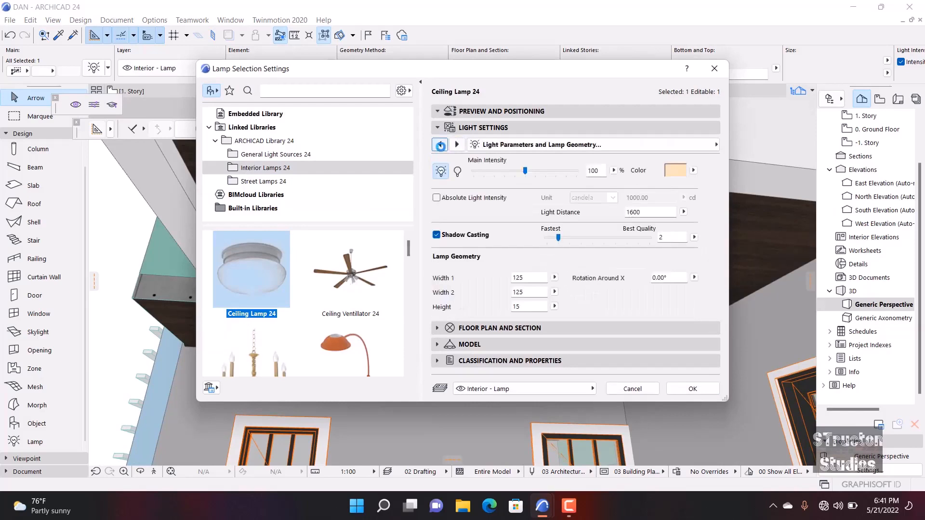
click(529, 279)
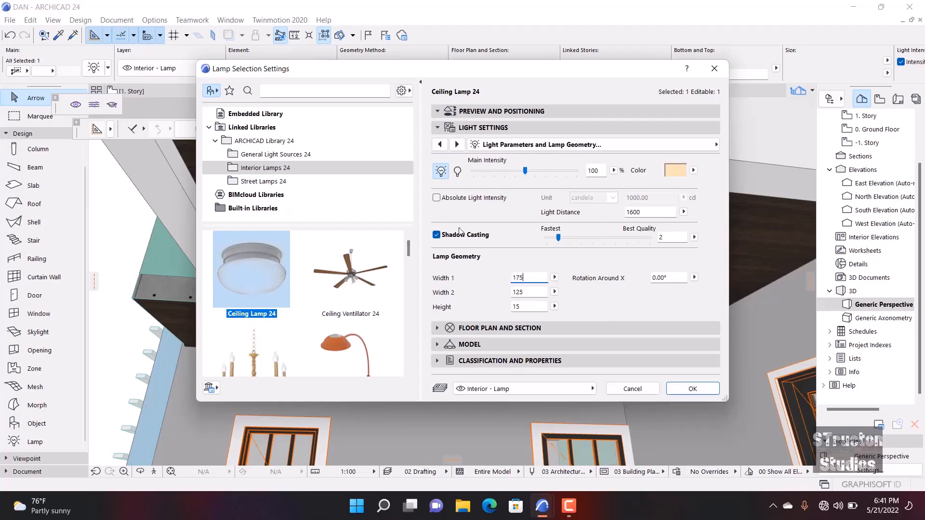
- Set the ceiling lamp's mounting surface to Paint - Ultramarine Violet and apply the lamp settings
click(456, 145)
click(456, 145)
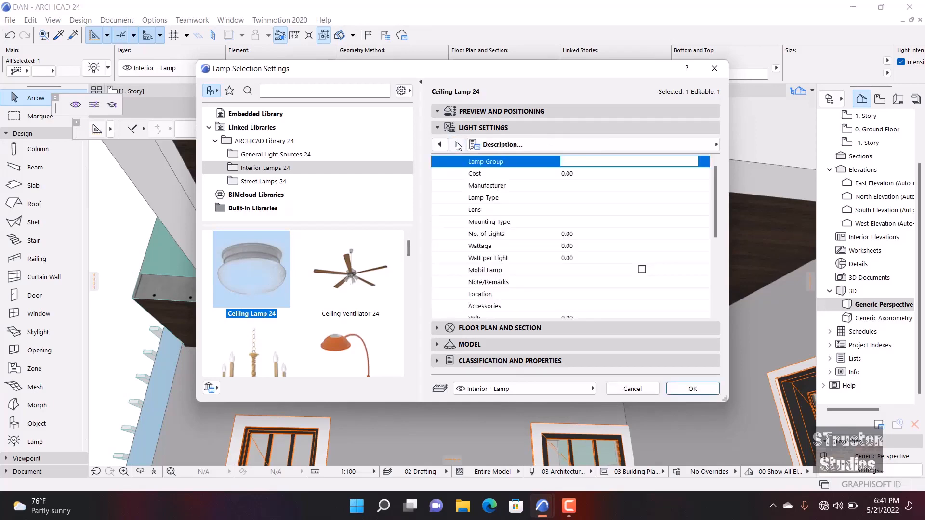
click(440, 145)
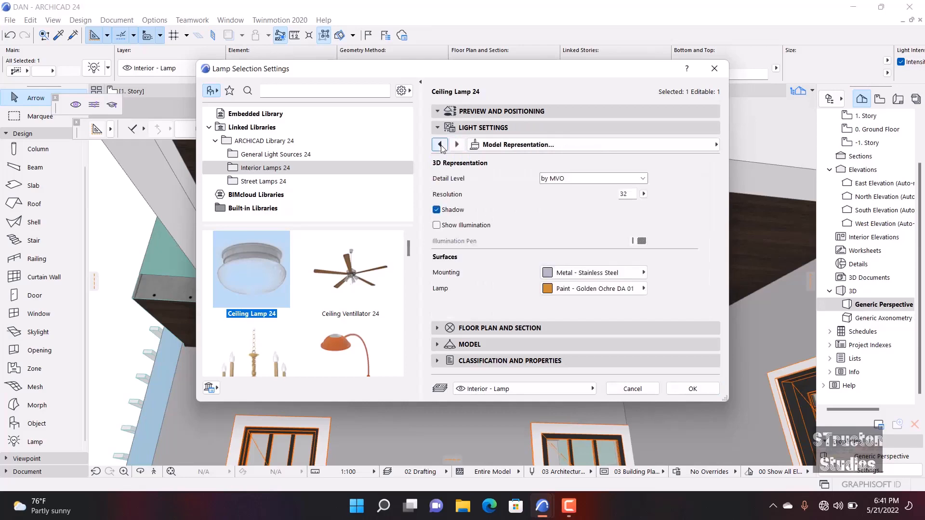
click(592, 272)
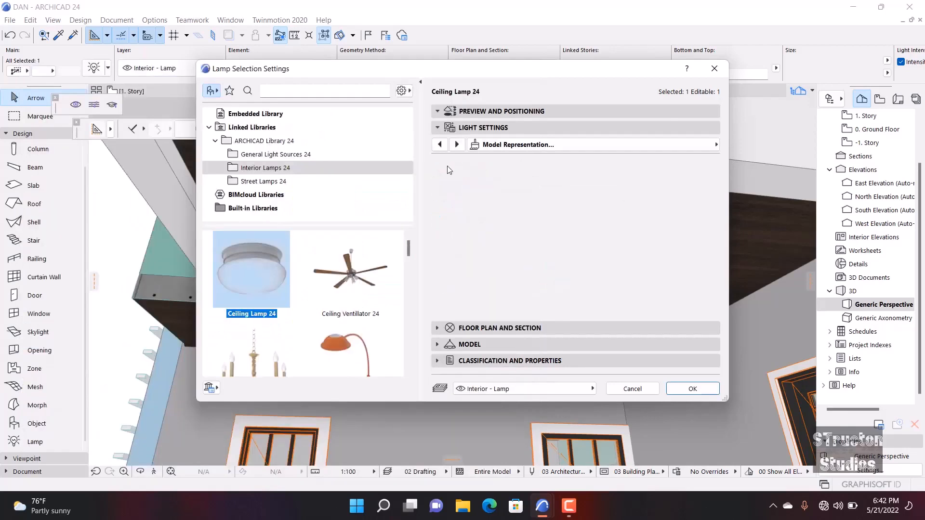
click(455, 166)
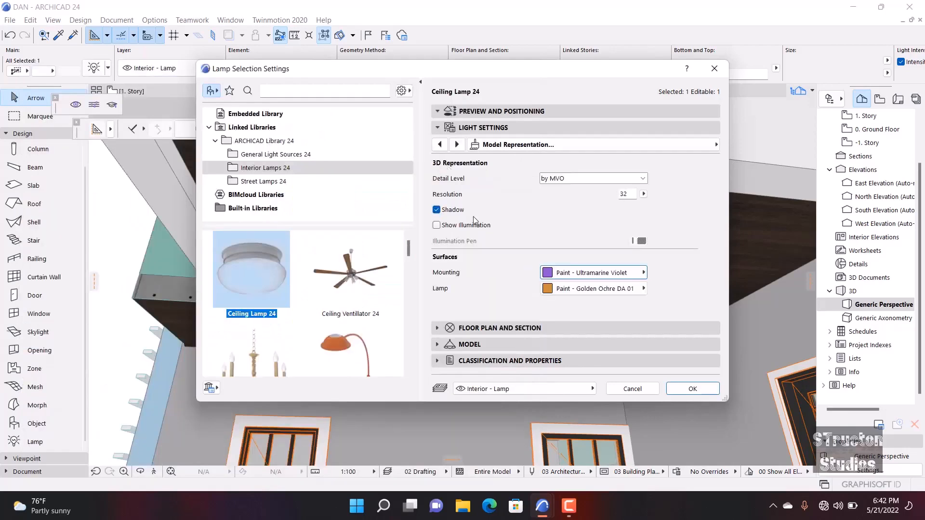
click(708, 389)
- On the 1. Story plan, mirror a copy of the left balcony's ceiling lamp about the vertical centre guide line
scroll(333, 253, up, 5)
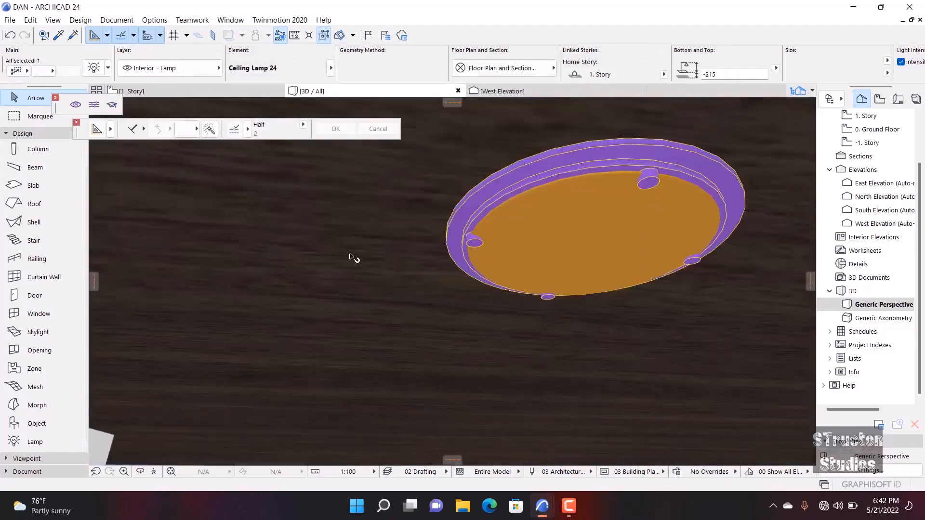
scroll(354, 225, down, 5)
mouse_move(355, 225)
shift+middle_down()
mouse_move(580, 217)
mouse_move(279, 250)
mouse_move(357, 209)
shift+middle_up()
scroll(358, 210, down, 10)
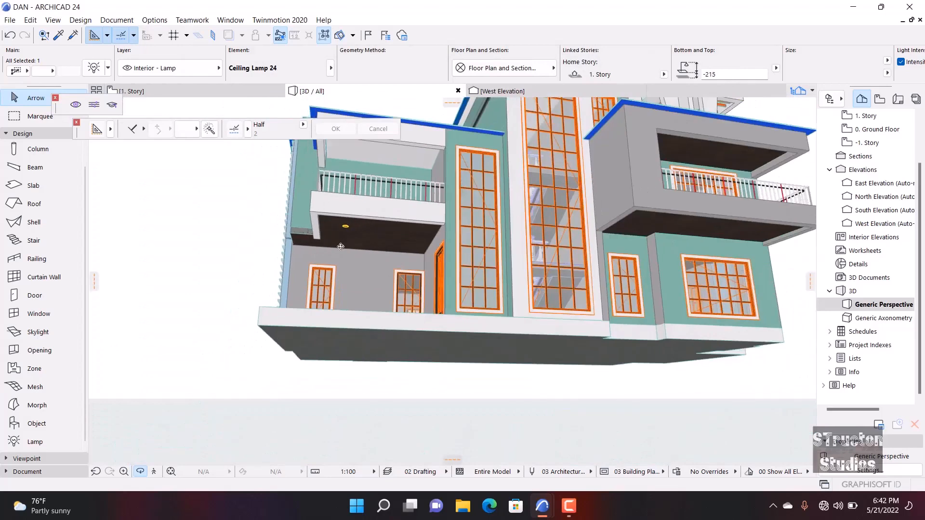
shift+middle_drag(340, 245, 219, 178)
click(116, 89)
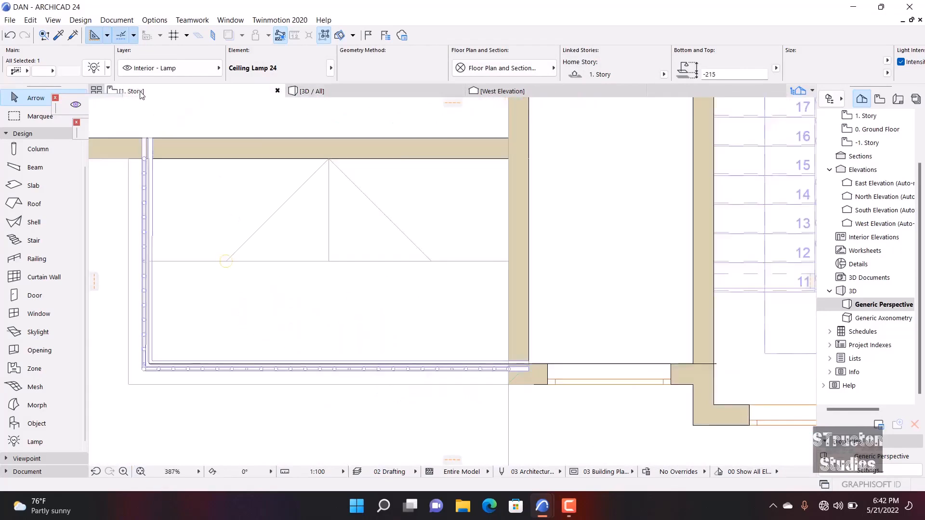
click(233, 262)
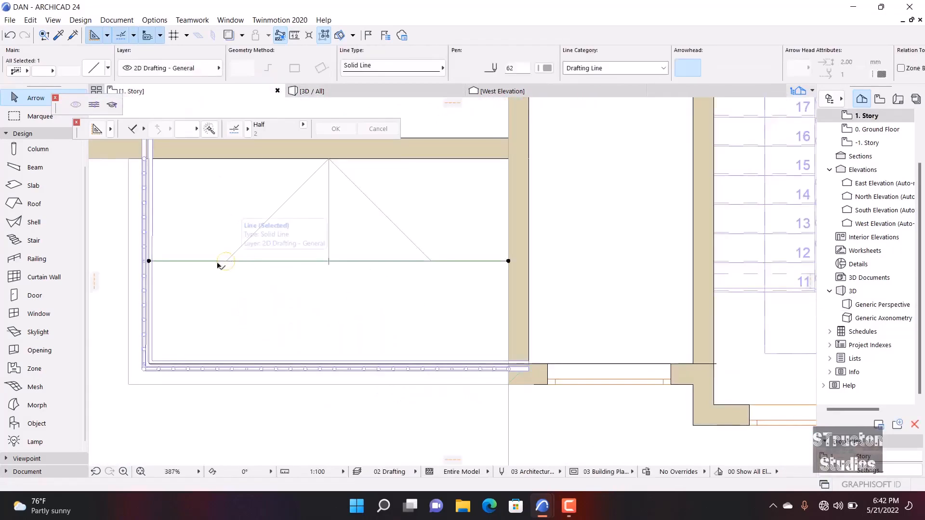
click(228, 256)
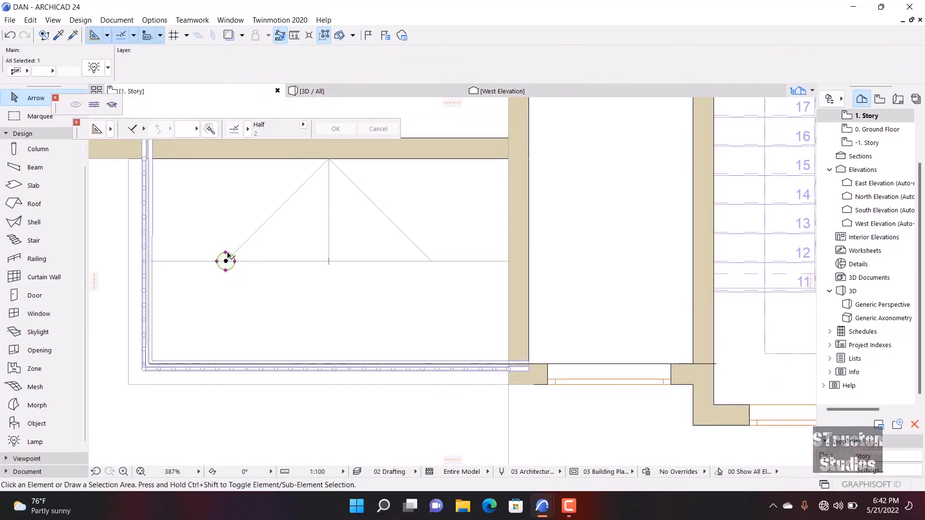
key(ctrl+alt+m)
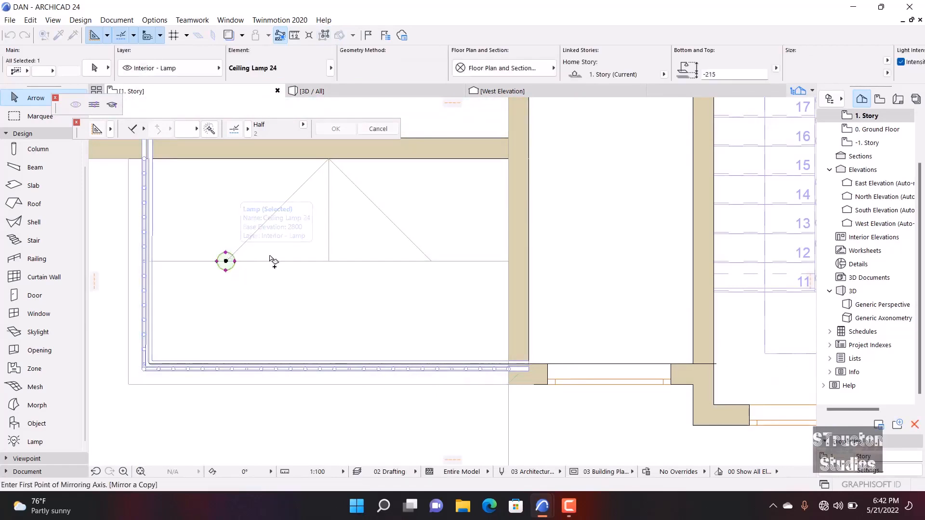
click(328, 262)
click(330, 321)
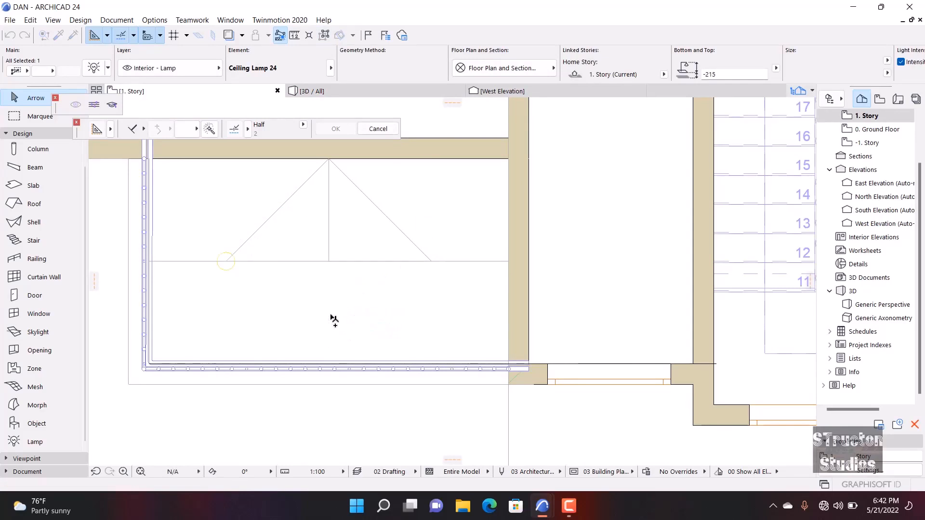
- Start the Line tool and examine the front railing of the right balcony for a snap point
scroll(276, 313, down, 5)
scroll(273, 310, down, 1)
middle_drag(598, 329, 444, 309)
scroll(433, 371, up, 1)
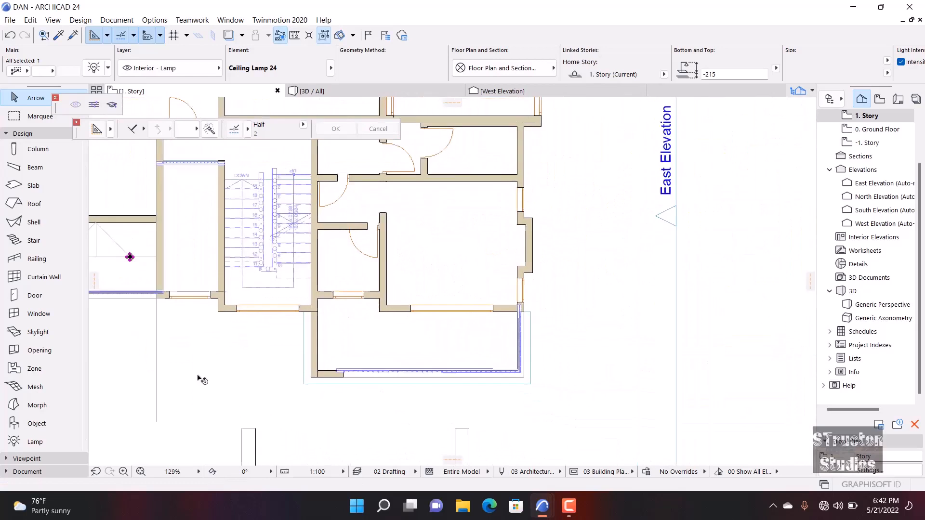
click(23, 133)
click(28, 160)
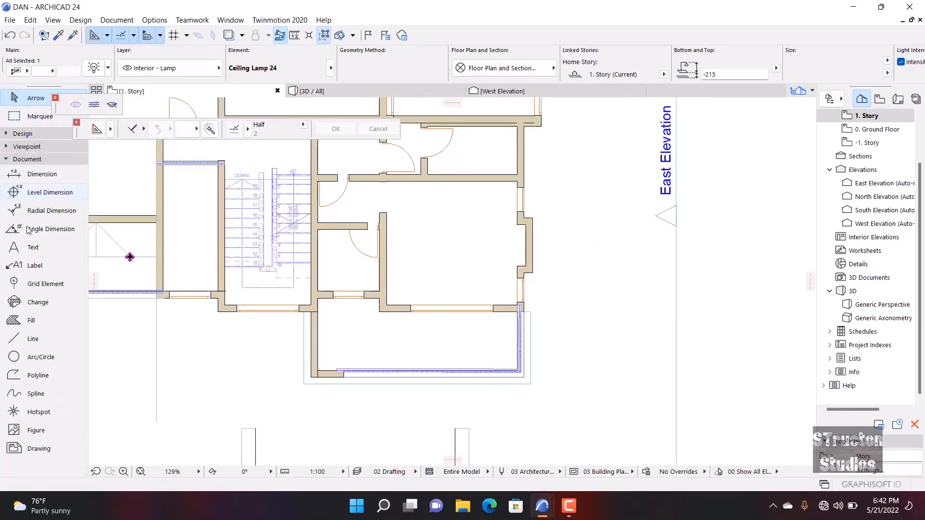
click(24, 338)
scroll(453, 354, up, 3)
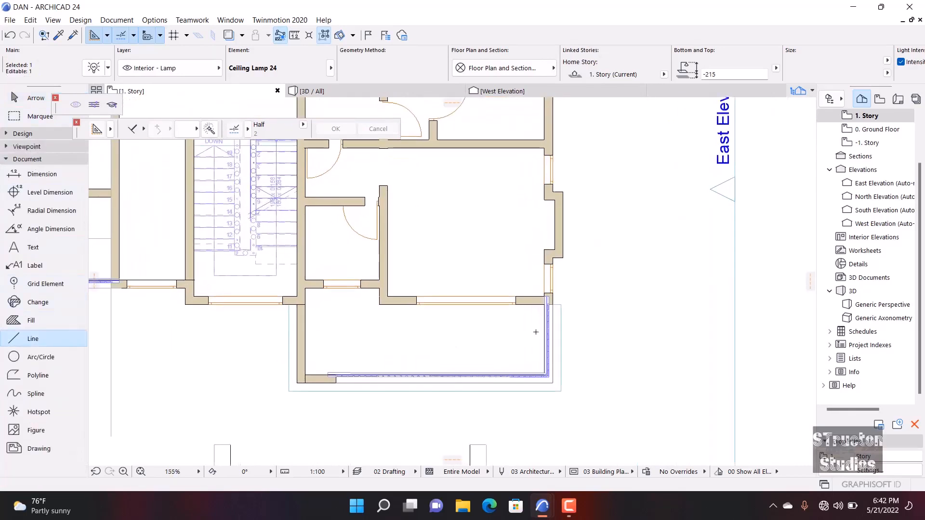
scroll(362, 396, up, 2)
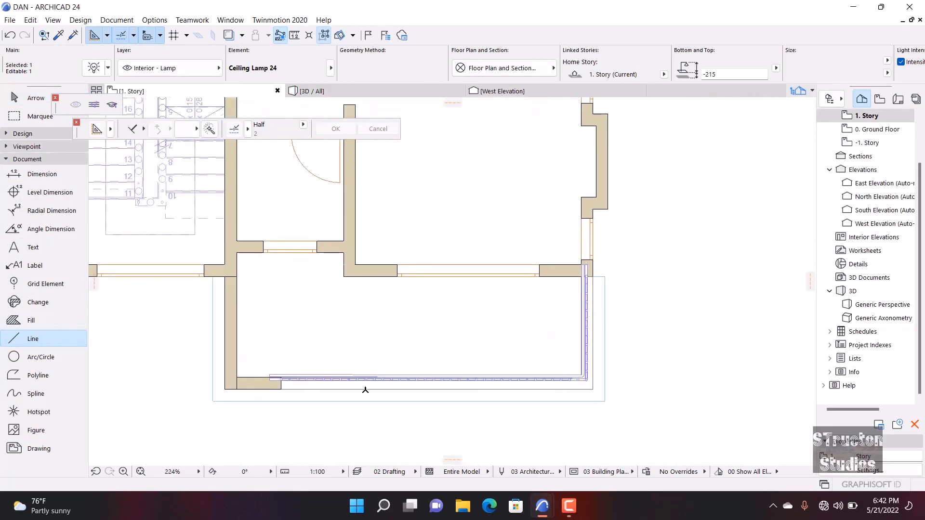
scroll(253, 374, up, 2)
scroll(320, 260, down, 1)
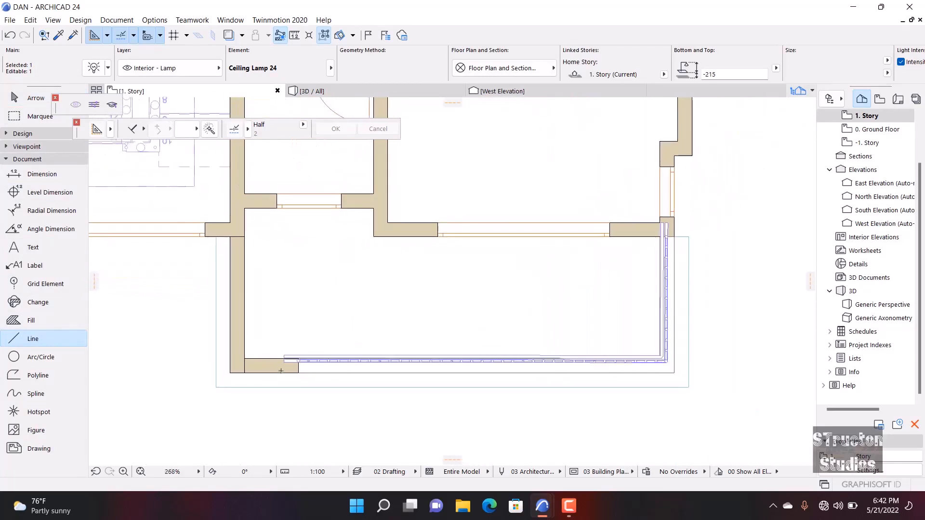
scroll(281, 371, up, 1)
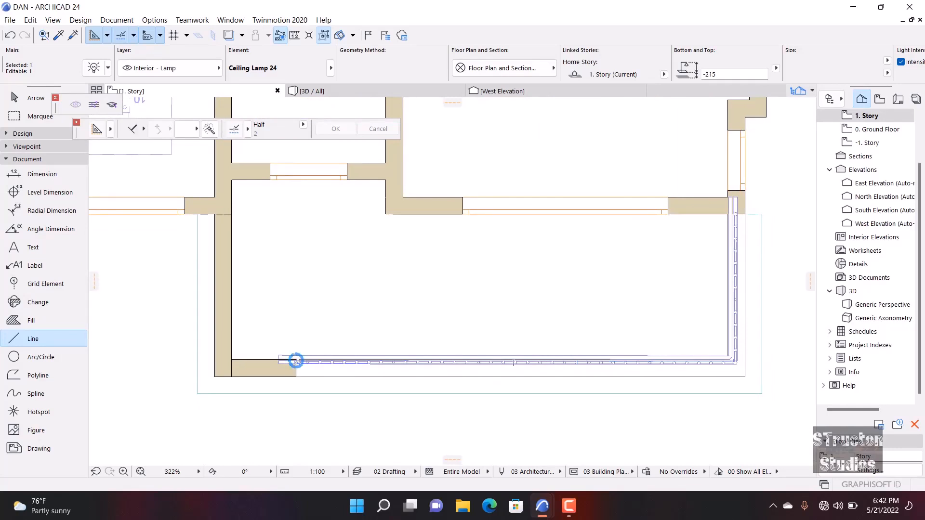
scroll(296, 360, down, 4)
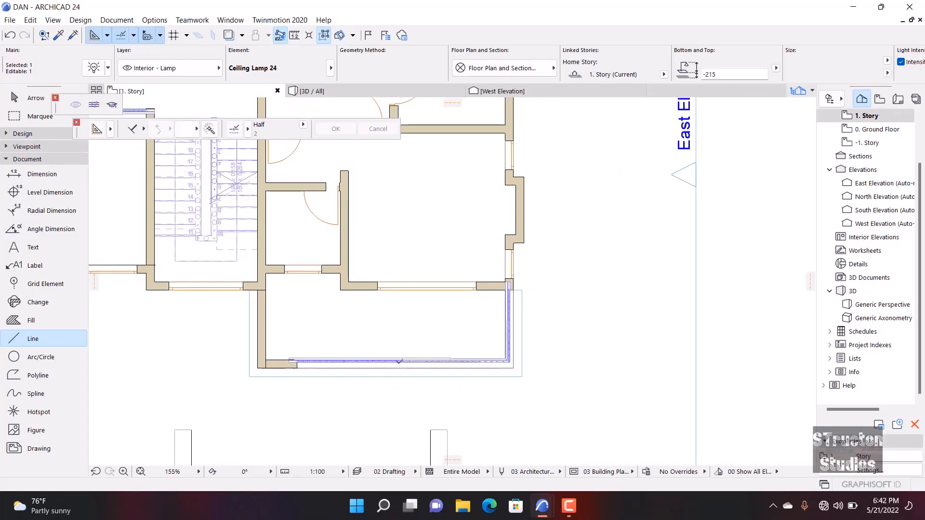
scroll(399, 361, up, 5)
scroll(399, 364, up, 4)
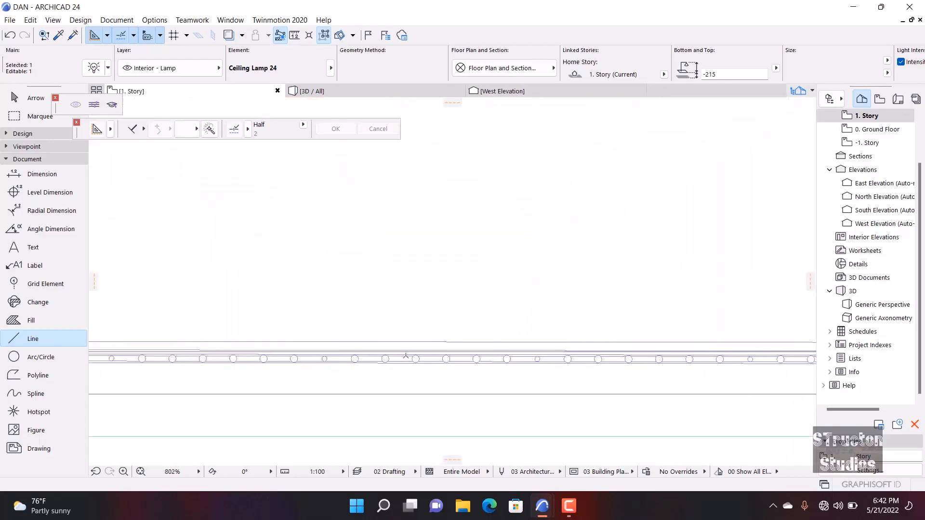
scroll(429, 356, up, 4)
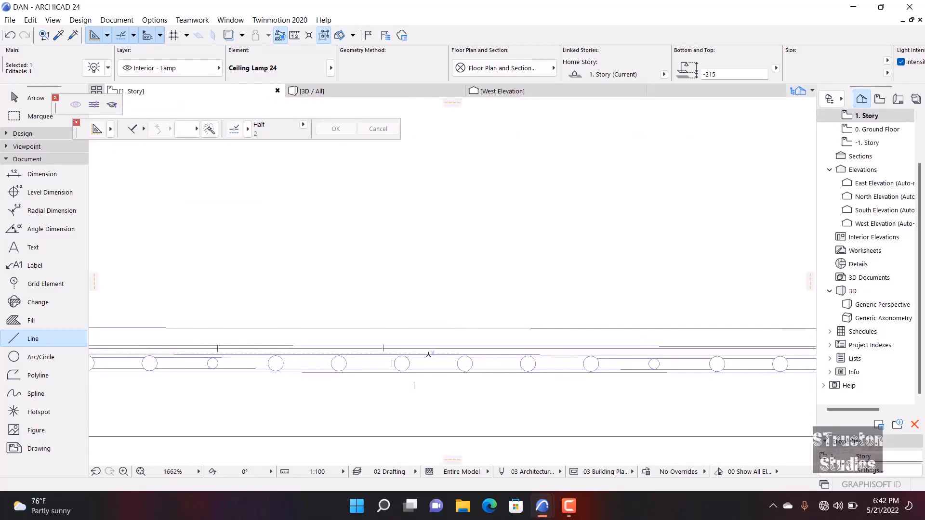
scroll(428, 355, down, 15)
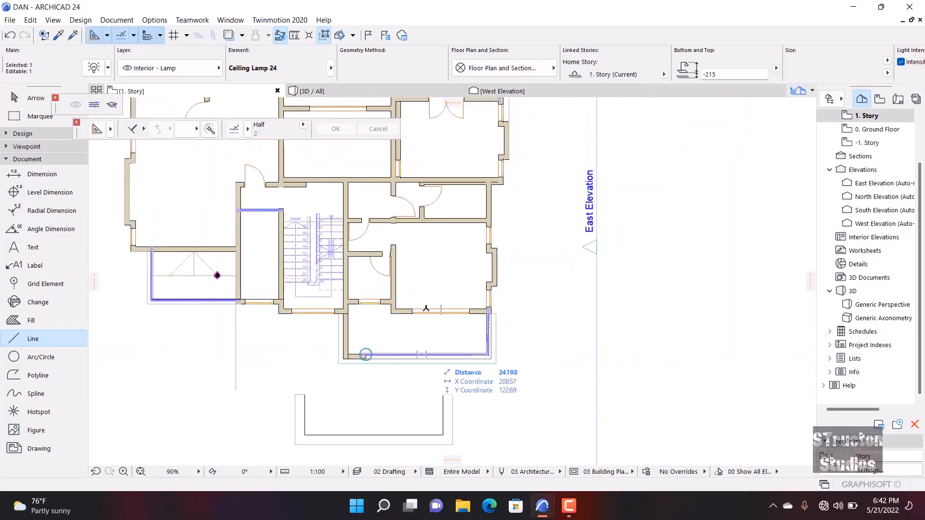
key(Escape)
- Draw a horizontal guide line across the right balcony from the side wall's inner face to the inner edge of the side railing
scroll(354, 332, up, 8)
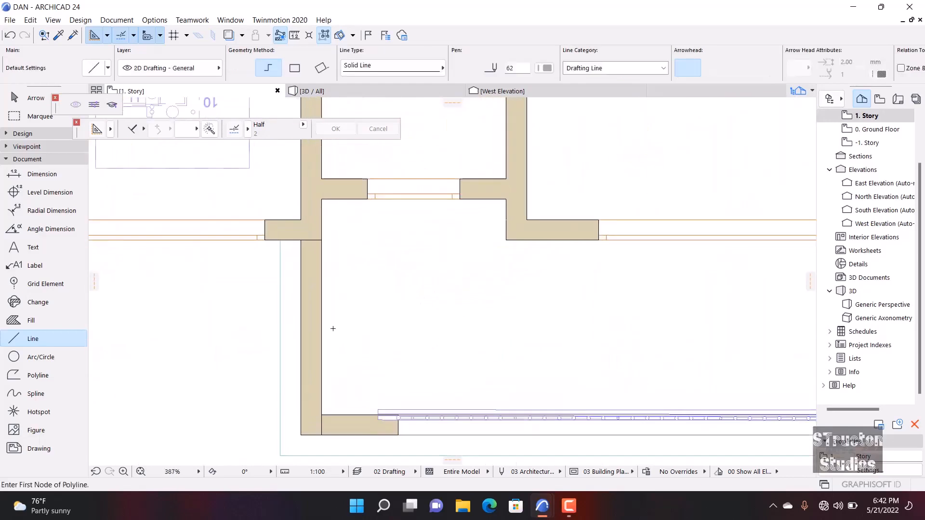
click(323, 325)
scroll(487, 345, down, 8)
scroll(541, 318, up, 7)
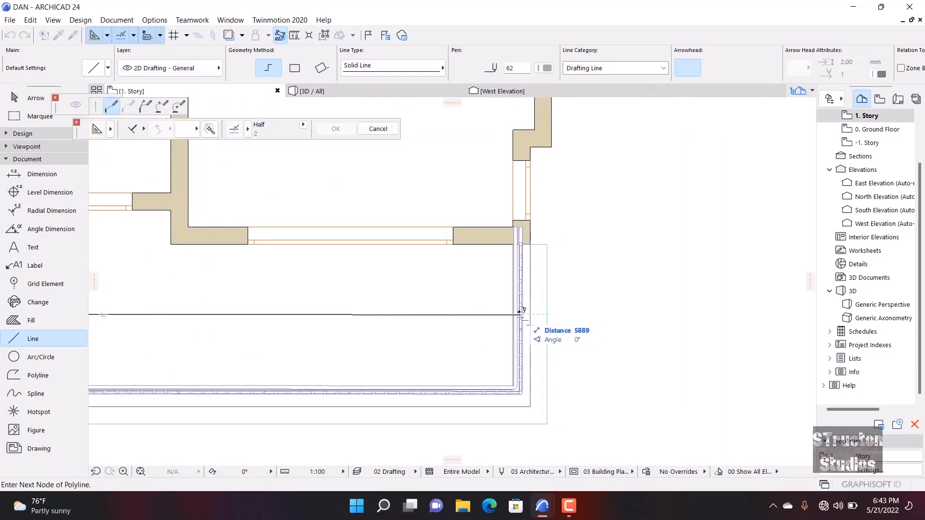
scroll(525, 309, up, 3)
scroll(523, 309, up, 2)
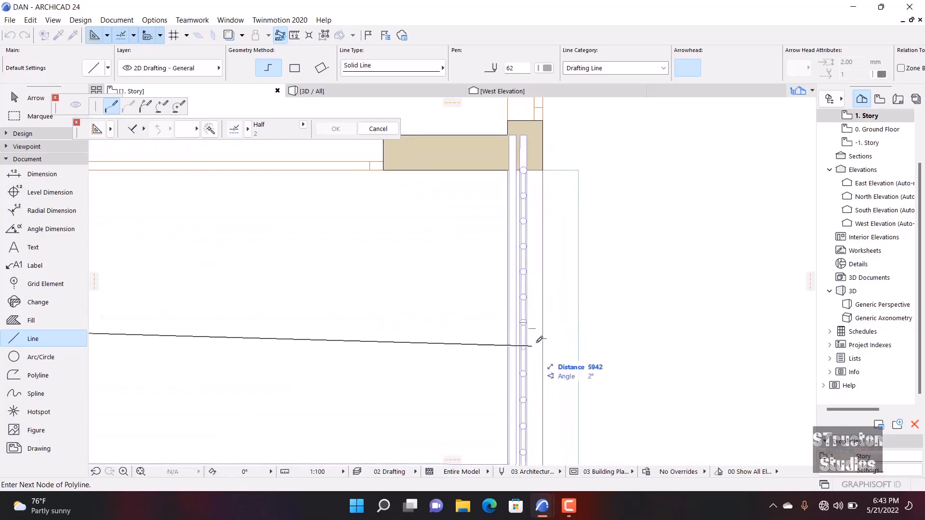
double_click(510, 313)
- Draw a vertical guide line from the midpoint of the right balcony's horizontal line up to the house wall
scroll(510, 314, down, 5)
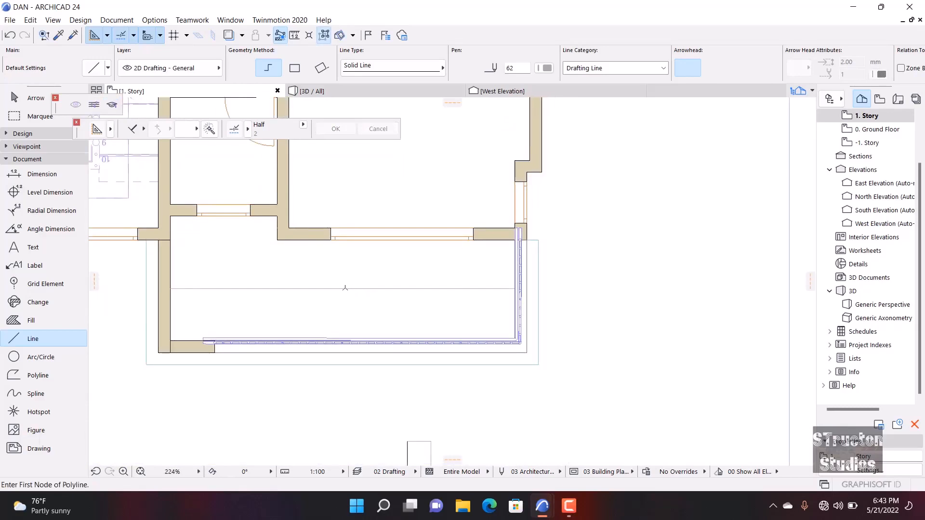
click(342, 289)
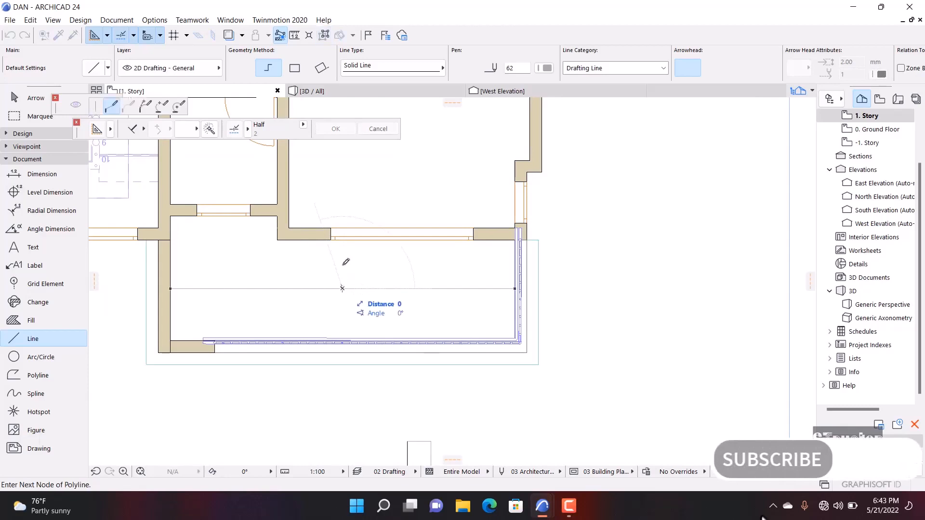
double_click(343, 240)
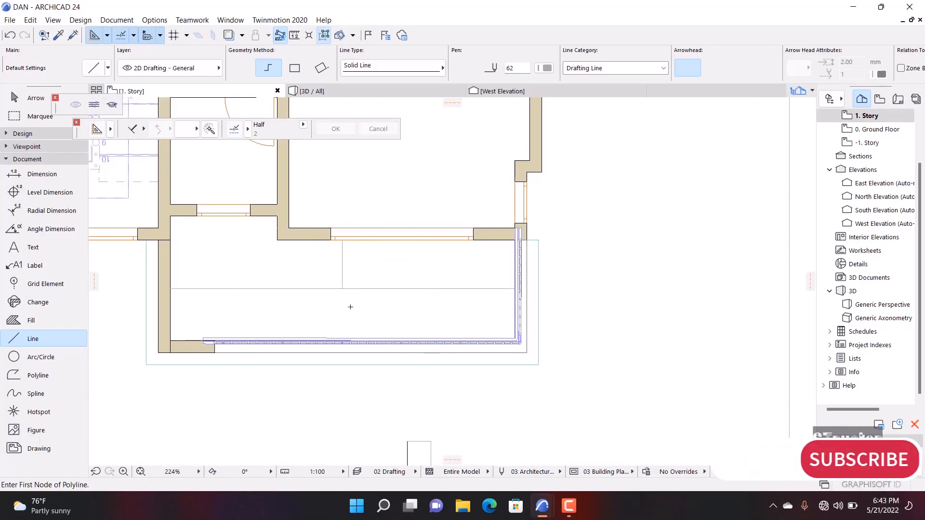
scroll(351, 306, down, 4)
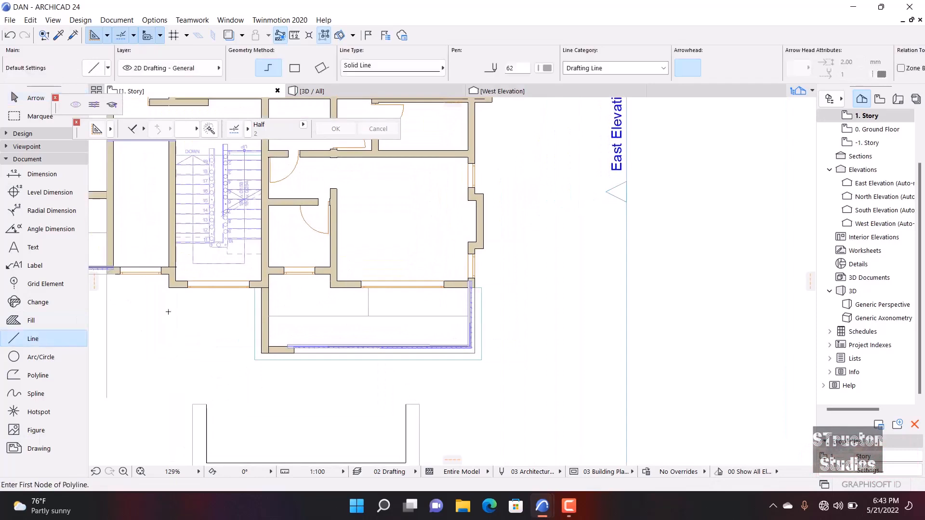
scroll(289, 318, up, 3)
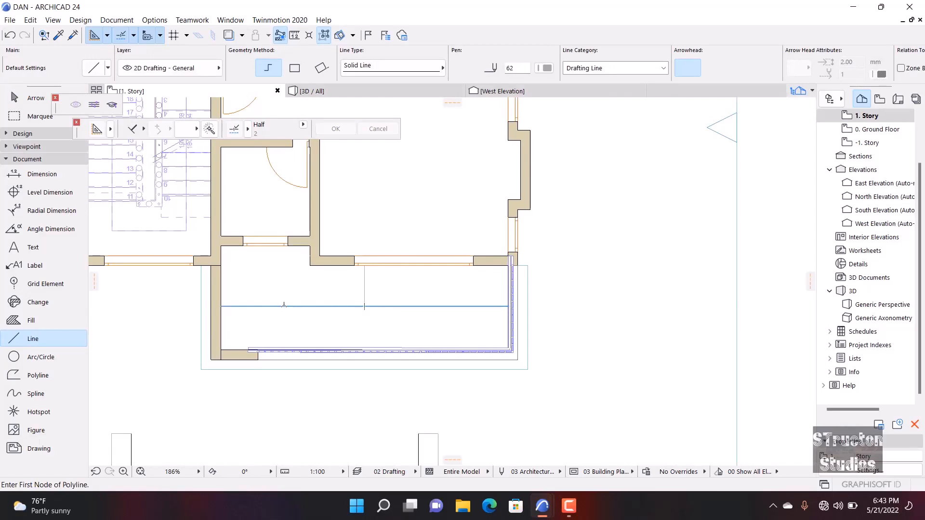
click(19, 135)
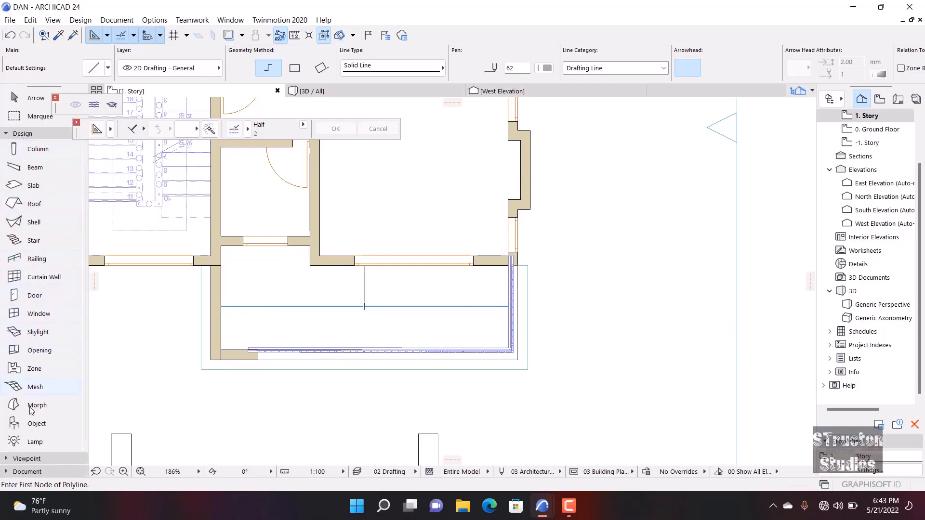
click(33, 425)
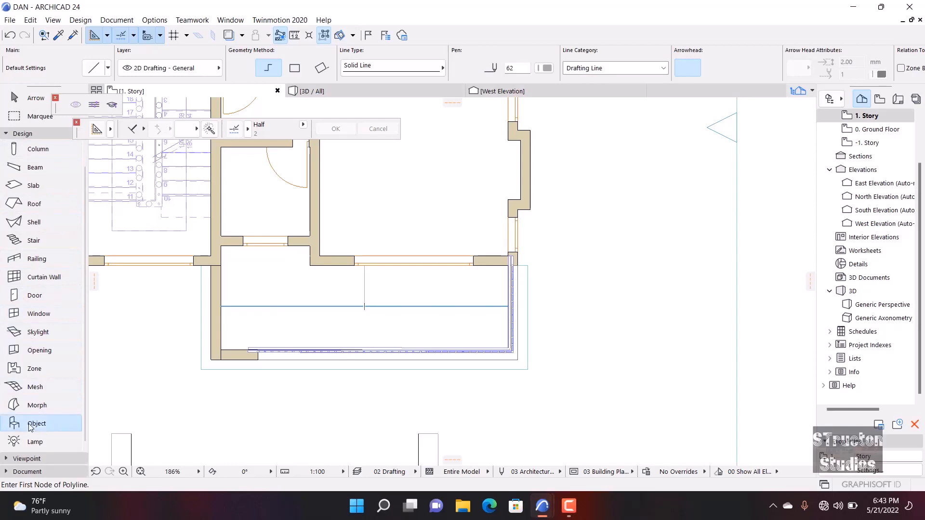
click(44, 443)
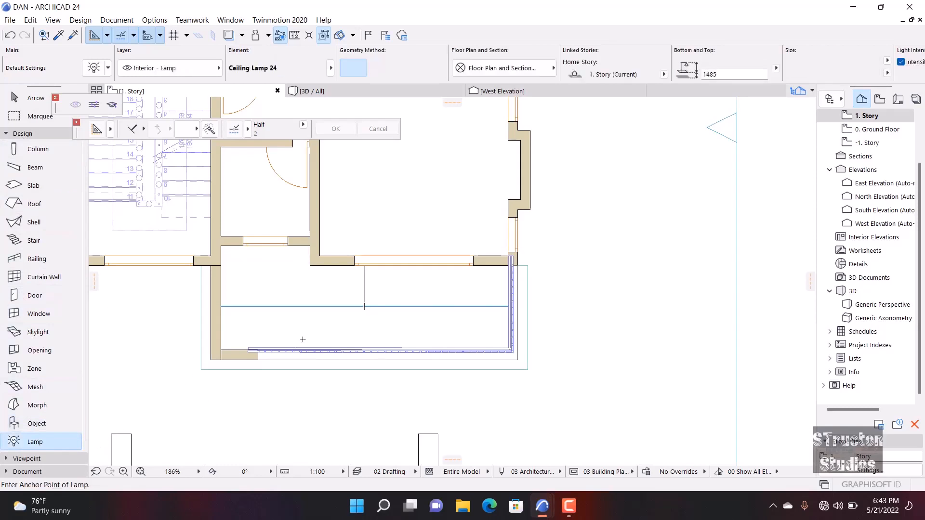
scroll(303, 339, down, 7)
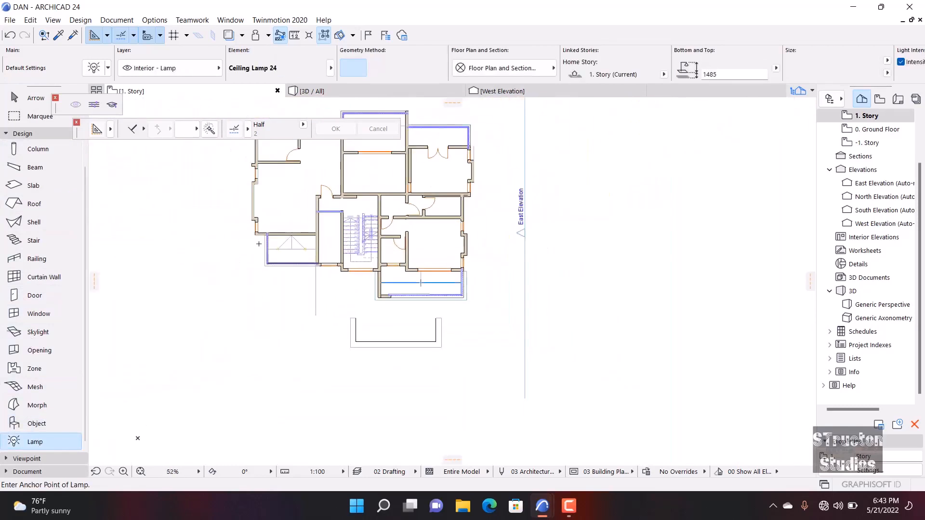
key(Escape)
- Drag a copy of the left balcony's mirrored ceiling lamp by its centre to the intersection of the right balcony's guide lines
scroll(304, 242, up, 8)
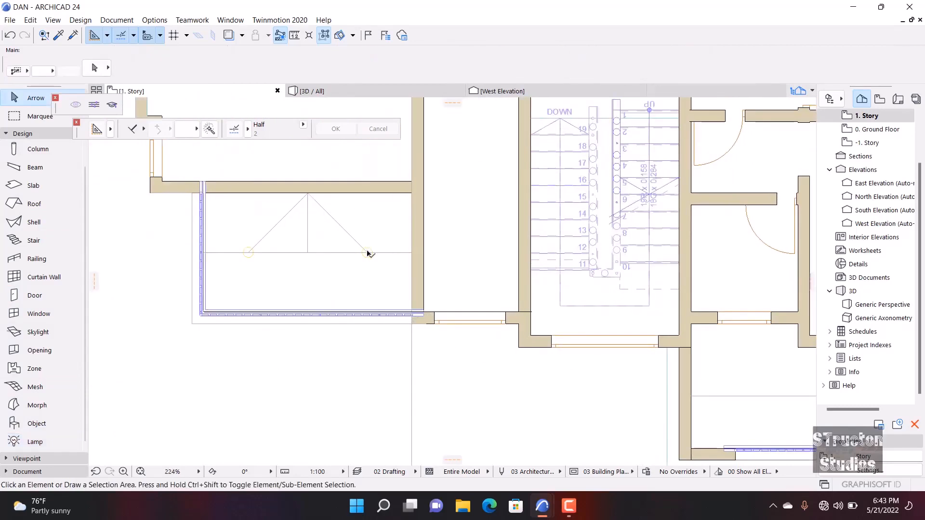
click(369, 256)
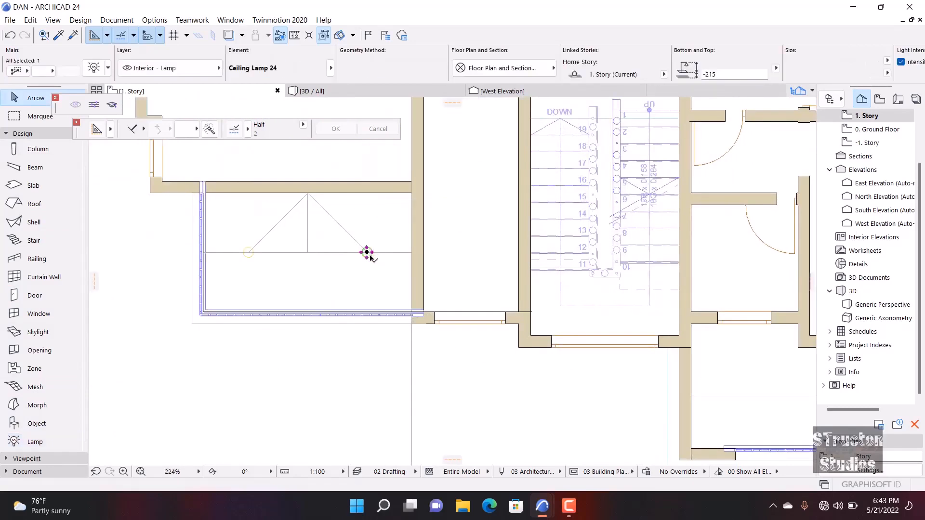
key(ctrl+shift+d)
scroll(370, 256, up, 4)
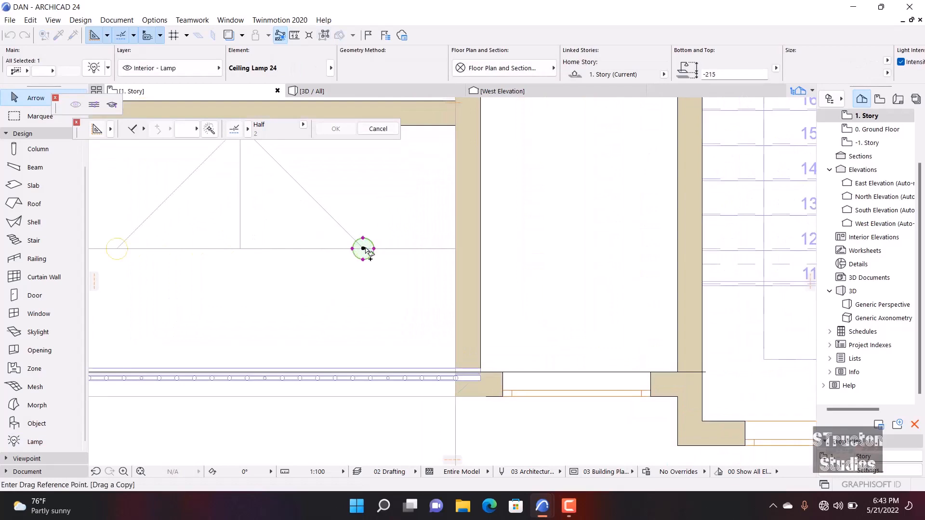
click(363, 249)
scroll(250, 239, down, 5)
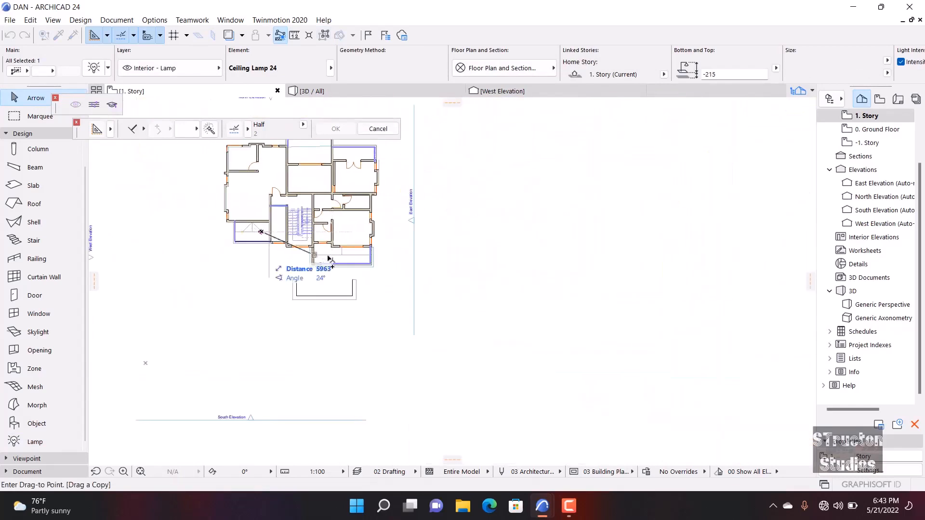
scroll(371, 264, up, 2)
scroll(371, 263, up, 4)
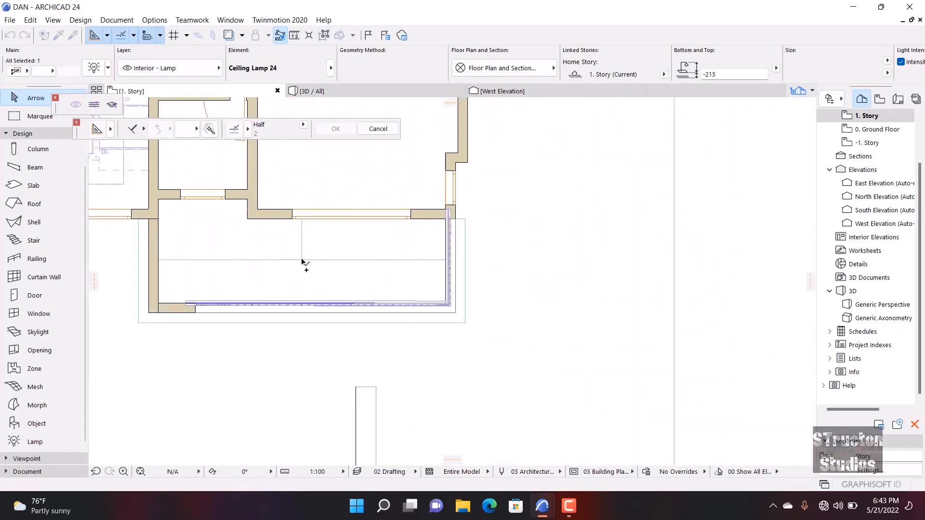
click(302, 260)
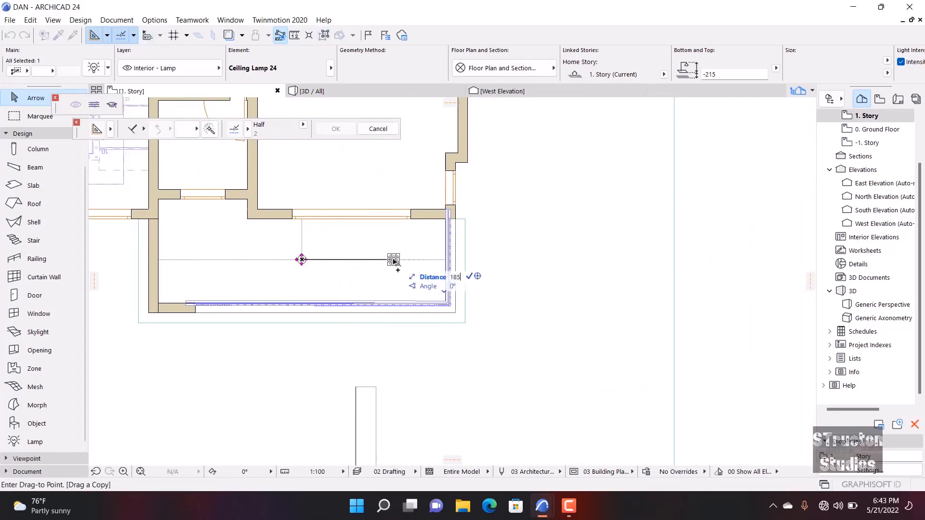
- Copy the right balcony's centre lamp along the horizontal guide line towards the side railing and mirror a copy of it about the vertical guide line
click(394, 260)
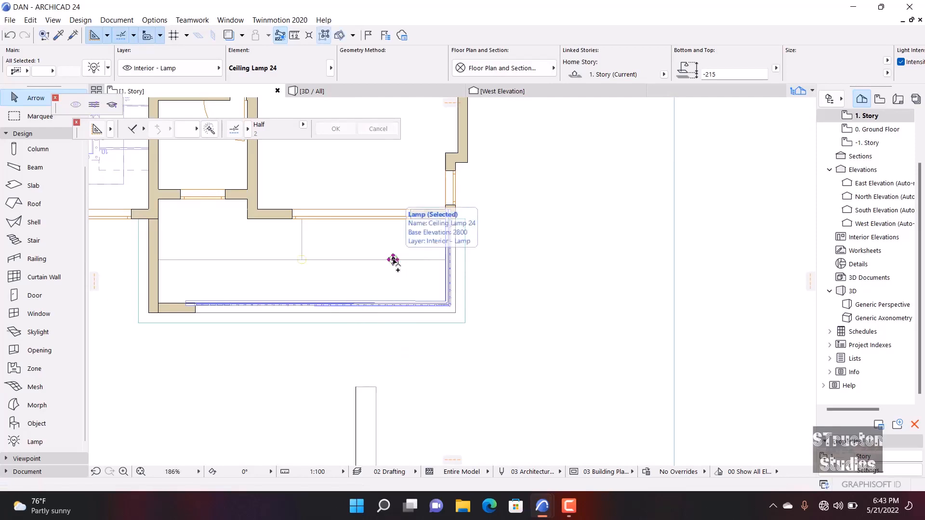
key(ctrl+alt+m)
scroll(333, 281, up, 2)
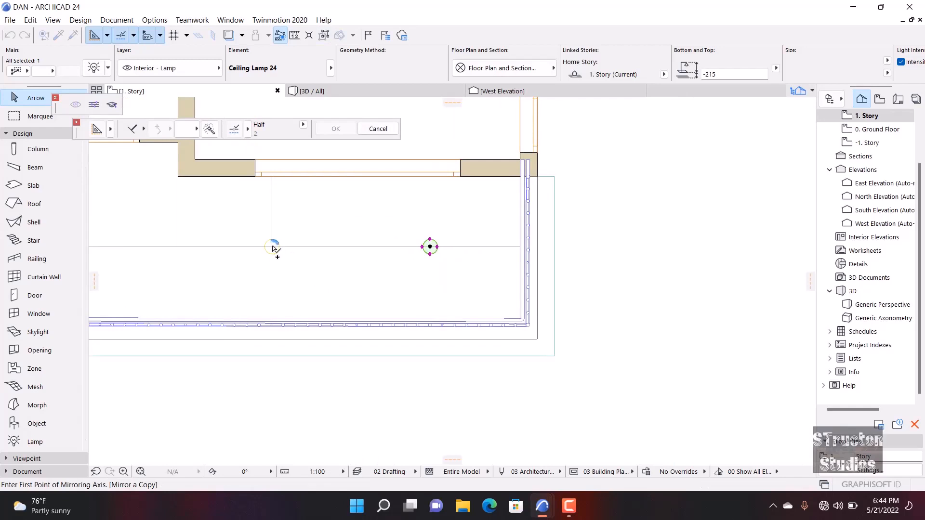
click(272, 247)
click(273, 295)
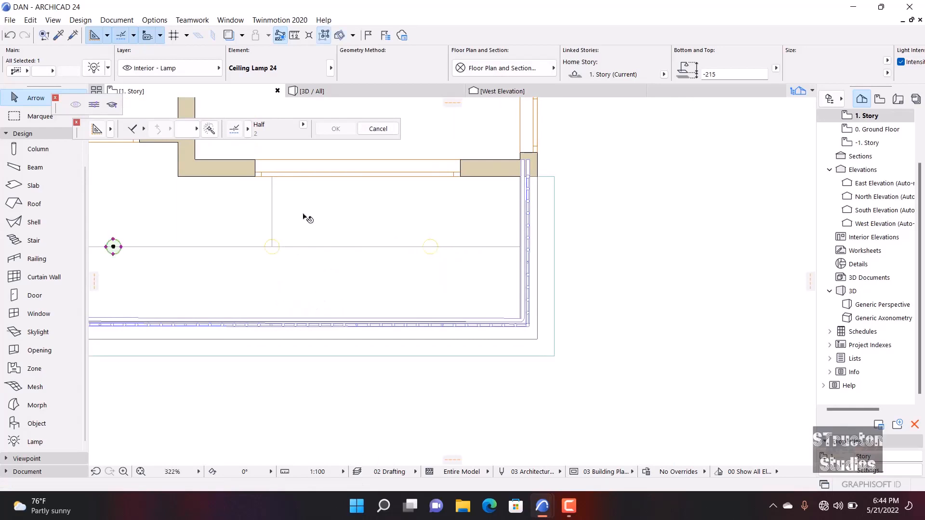
- Examine the ceiling lamps under the left and right balconies in the 3D view, with the lamp deselected
scroll(305, 213, down, 4)
click(352, 88)
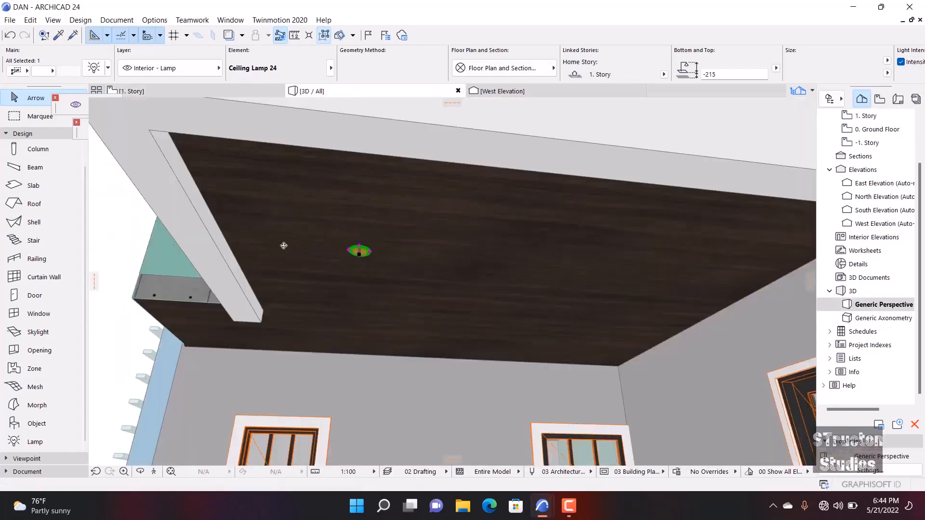
scroll(281, 246, down, 6)
shift+middle_drag(280, 247, 608, 219)
scroll(363, 312, up, 5)
shift+middle_drag(363, 312, 499, 226)
shift+middle_drag(453, 281, 354, 244)
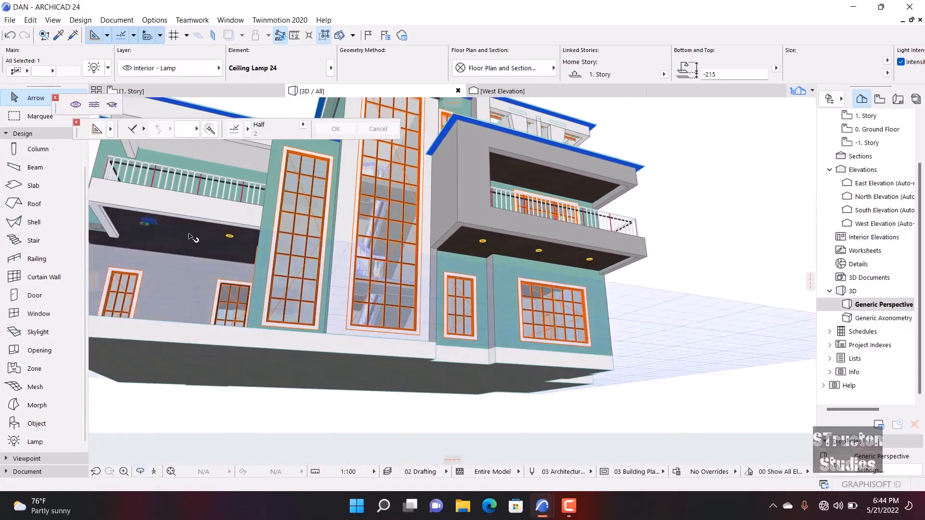
key(Escape)
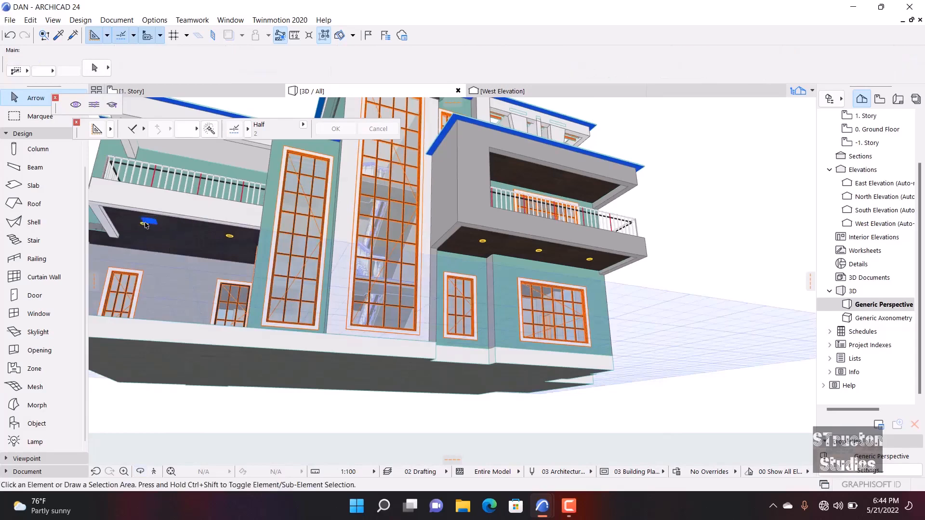
- Select all five balcony ceiling lamps on the 1. Story plan and set their Width 1 and Width 2 to 225
click(130, 92)
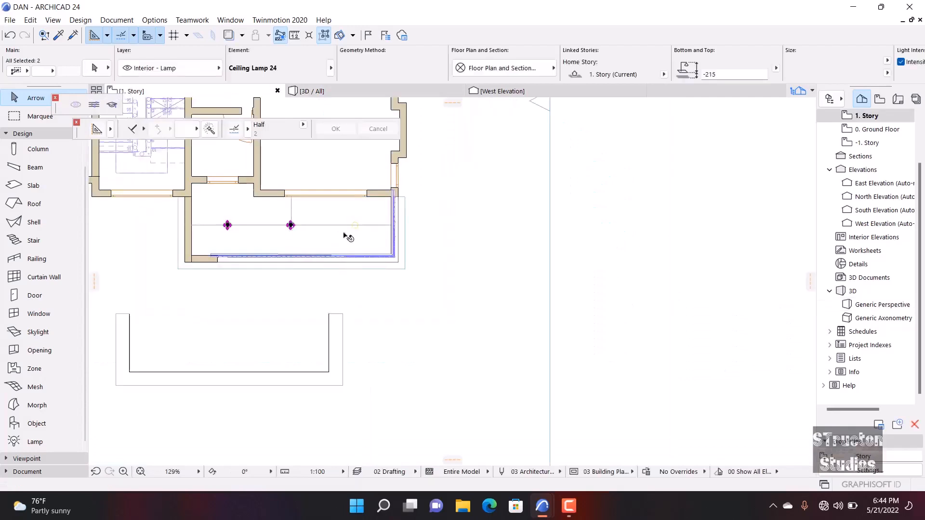
click(356, 225)
scroll(433, 289, down, 3)
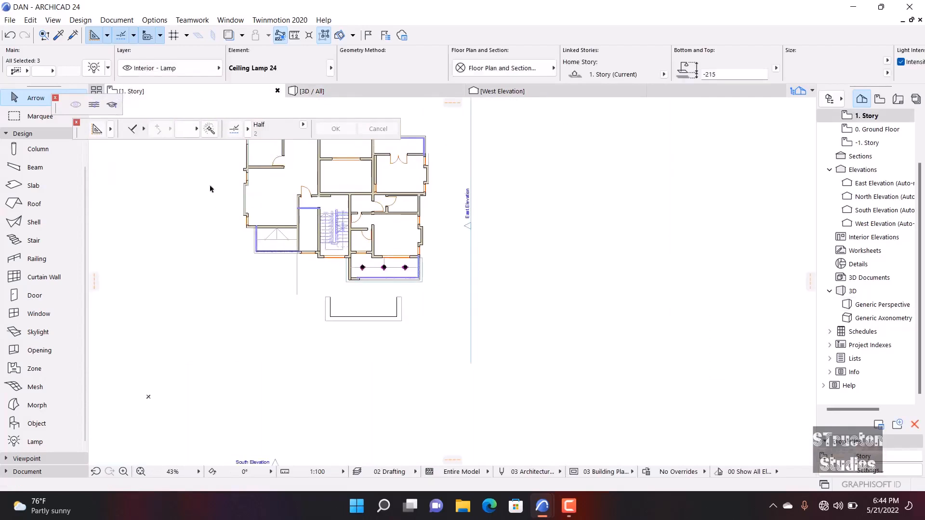
scroll(317, 279, up, 3)
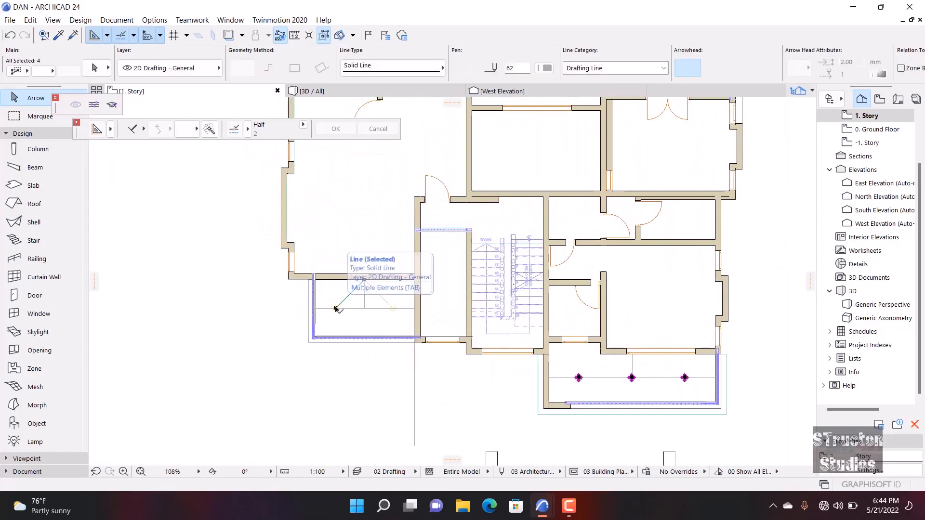
scroll(336, 308, up, 5)
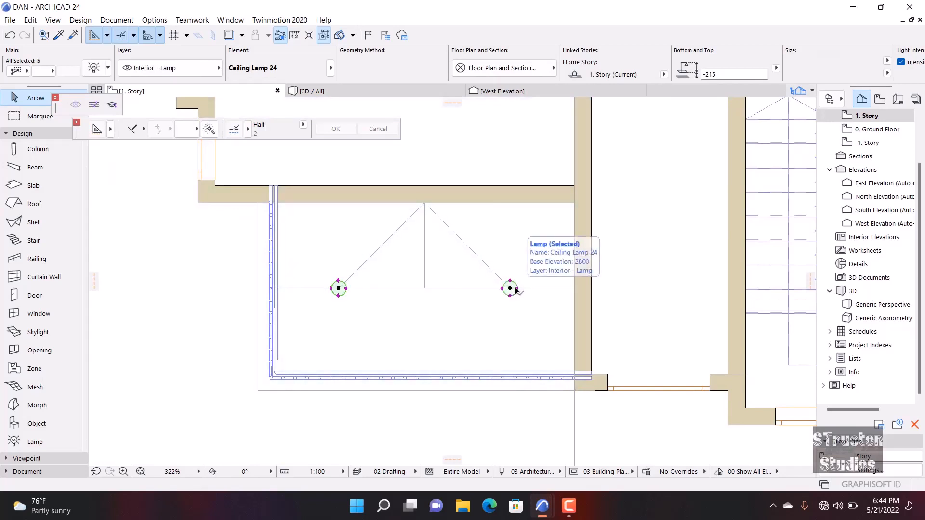
double_click(512, 287)
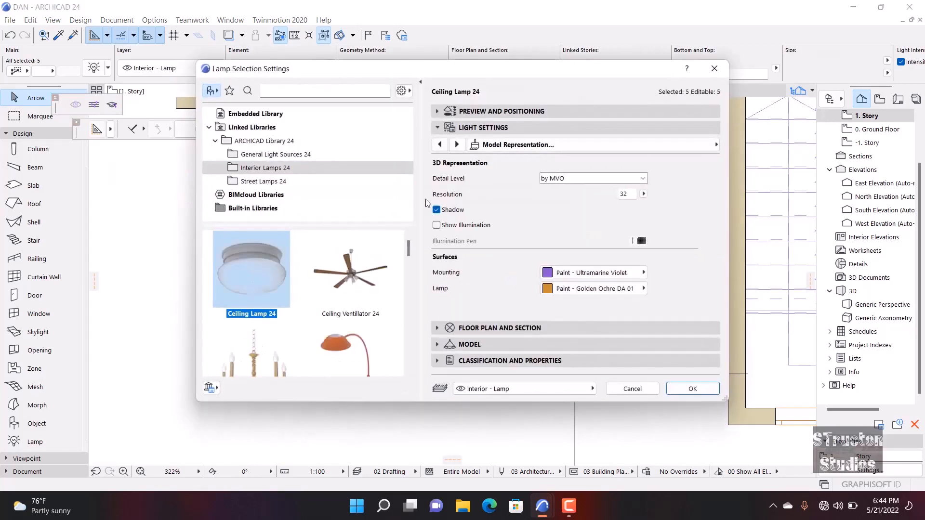
click(438, 145)
click(438, 145)
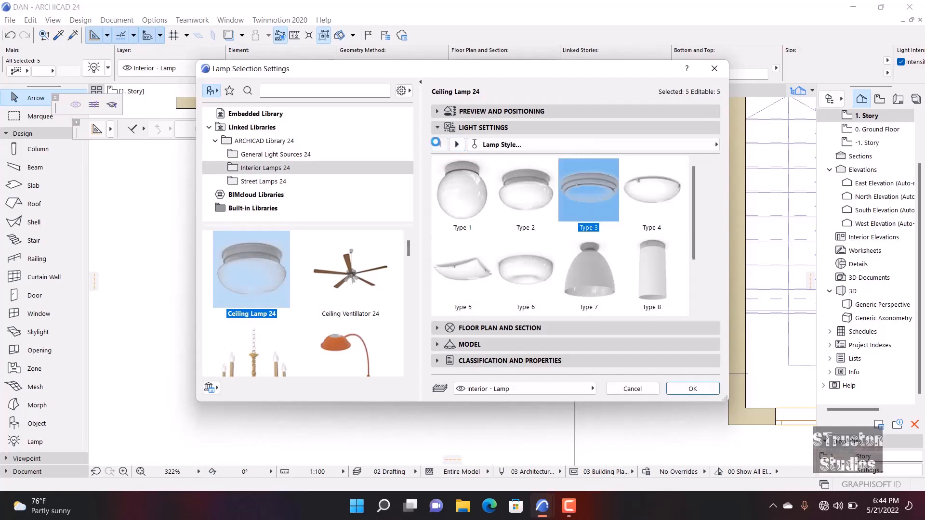
click(456, 144)
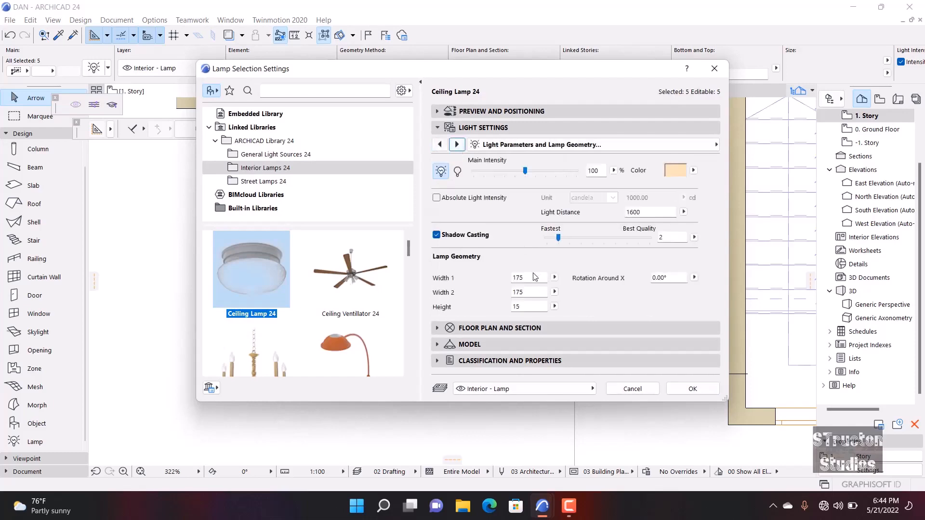
text(5)
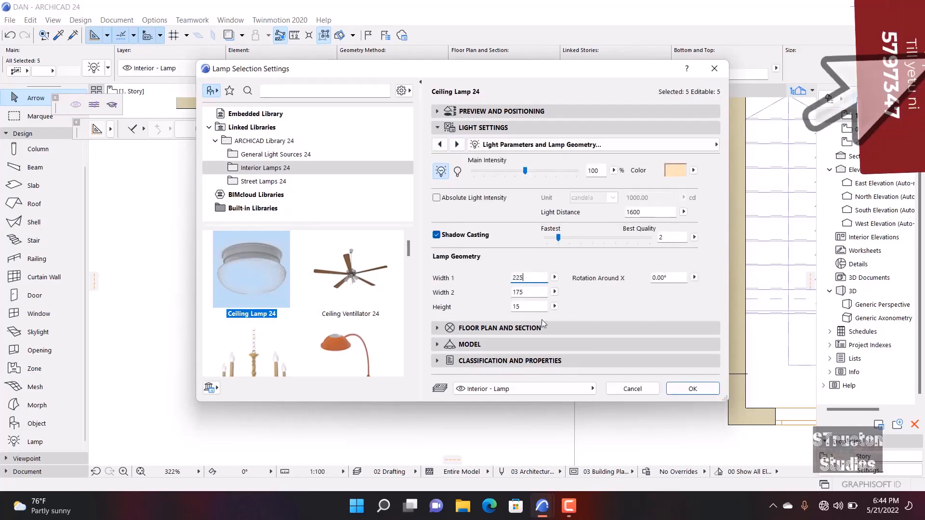
key(Tab)
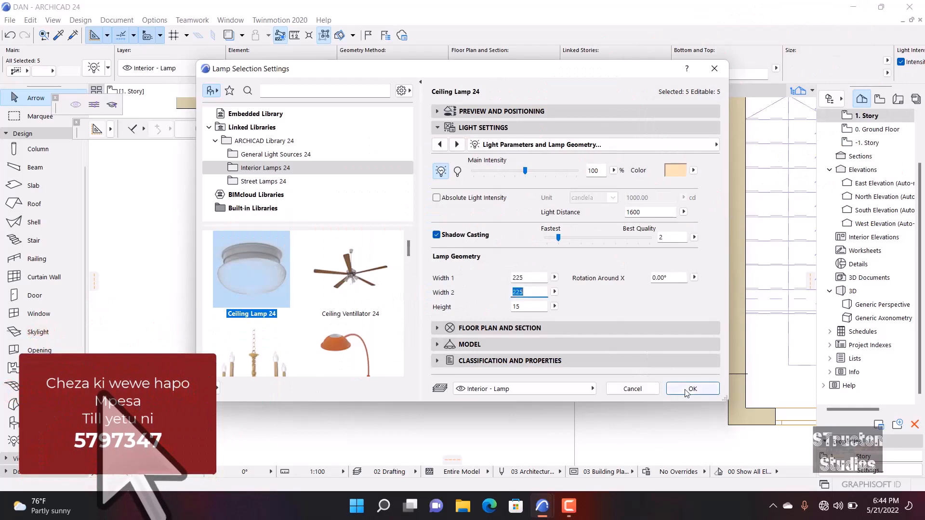
click(693, 388)
- Examine the resized balcony lamps and the slab underside at the house's rear in the 3D view
key(F3)
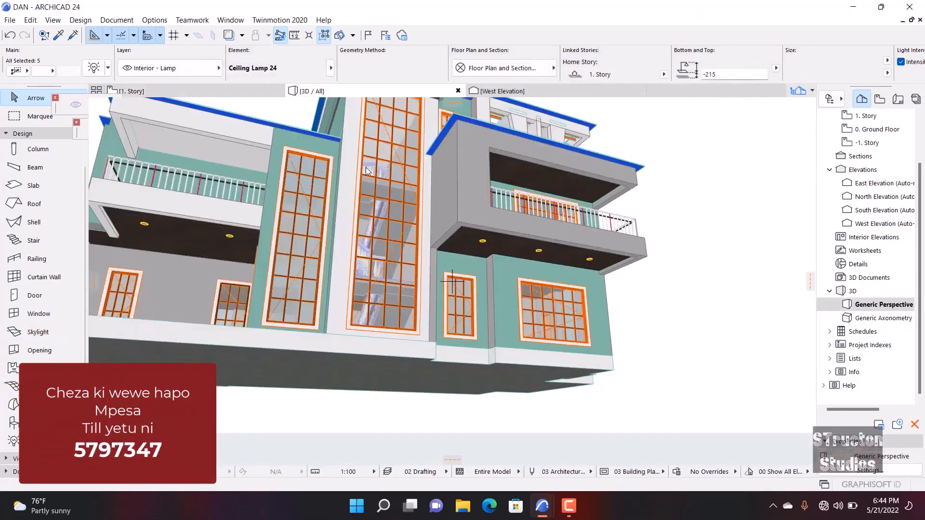
scroll(389, 242, down, 2)
key(Escape)
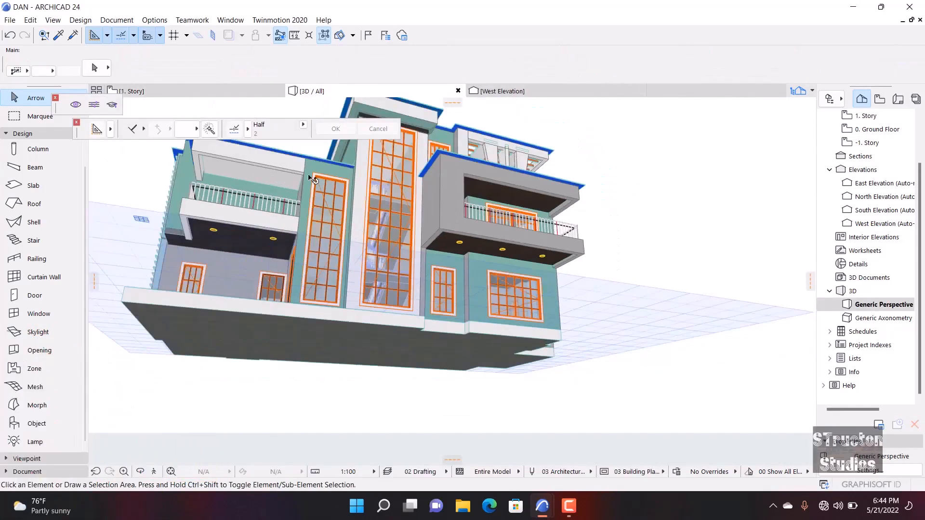
shift+middle_drag(308, 178, 497, 238)
scroll(497, 238, up, 4)
drag(499, 241, 308, 212)
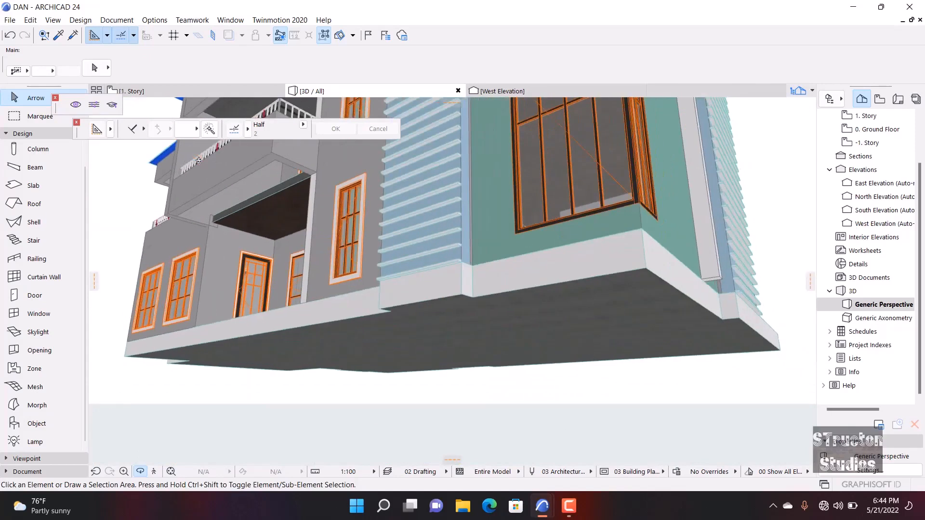
- Select the slab on the 1. Story plan and insert a polygon node on its north edge at the wall between the two north balconies
click(173, 94)
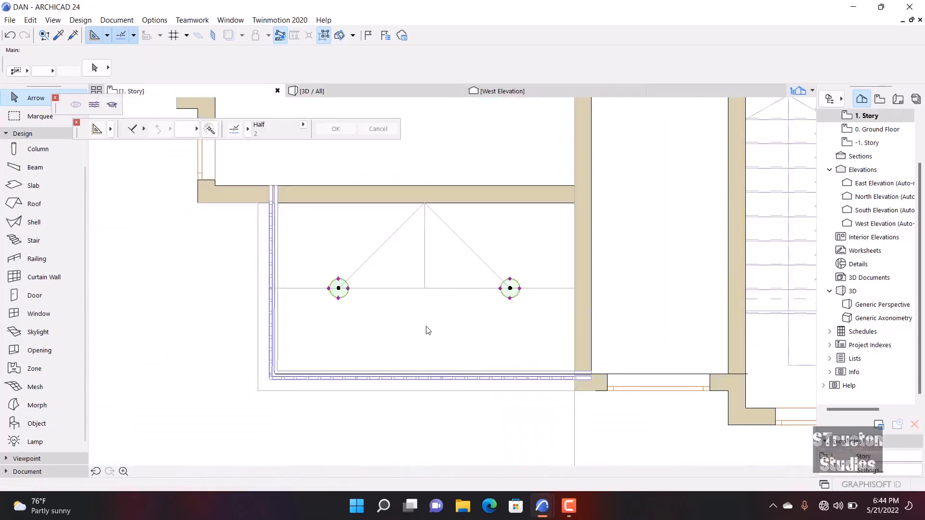
scroll(426, 327, down, 8)
scroll(433, 220, up, 4)
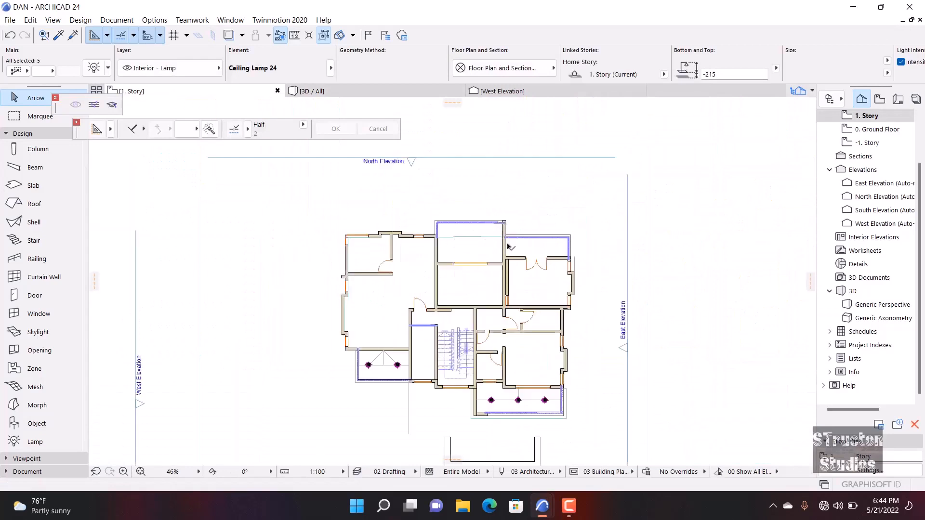
click(489, 241)
scroll(493, 244, up, 3)
scroll(493, 245, up, 1)
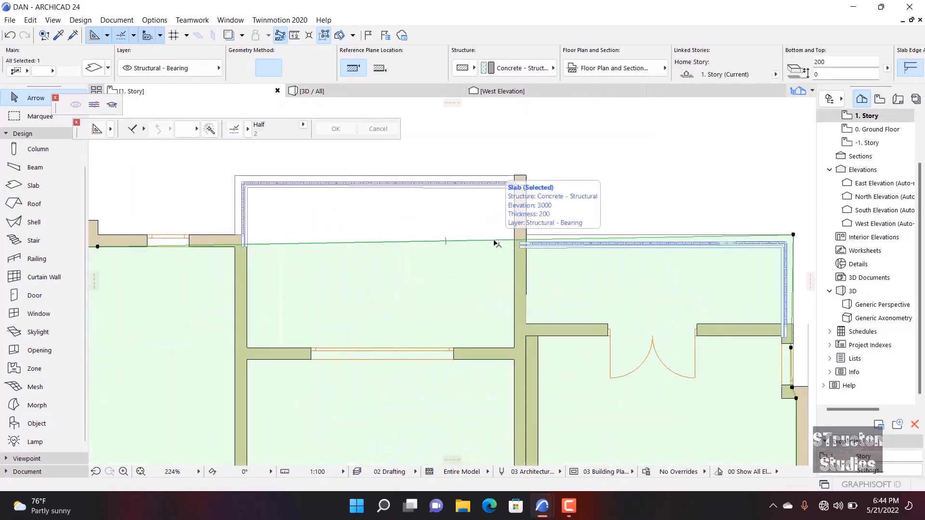
click(496, 242)
scroll(521, 243, up, 4)
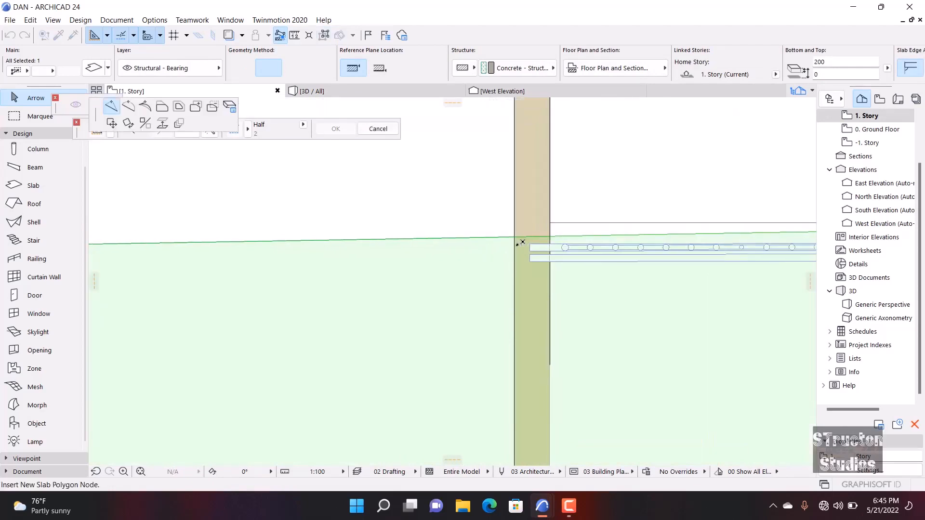
click(515, 240)
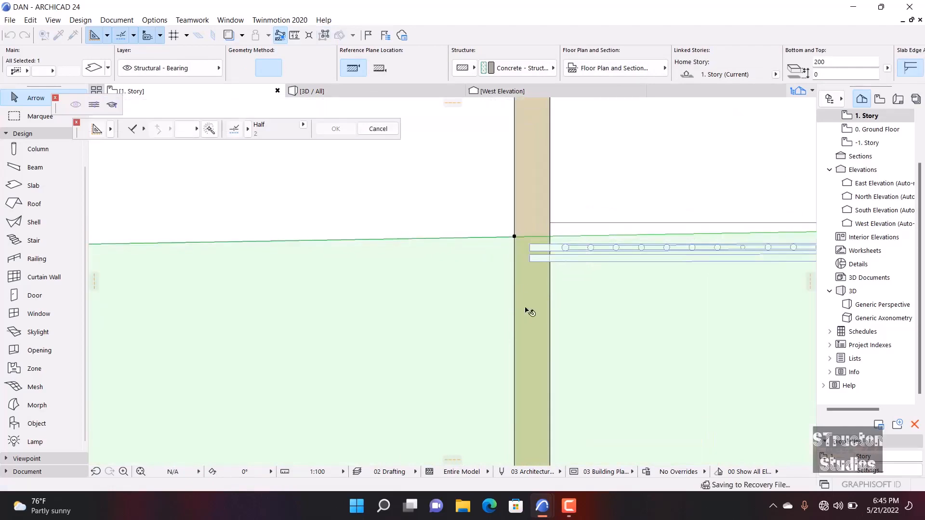
- Insert a second slab polygon node where the north edge meets the wall end at the larger north balcony's side railing
scroll(530, 311, down, 5)
click(308, 289)
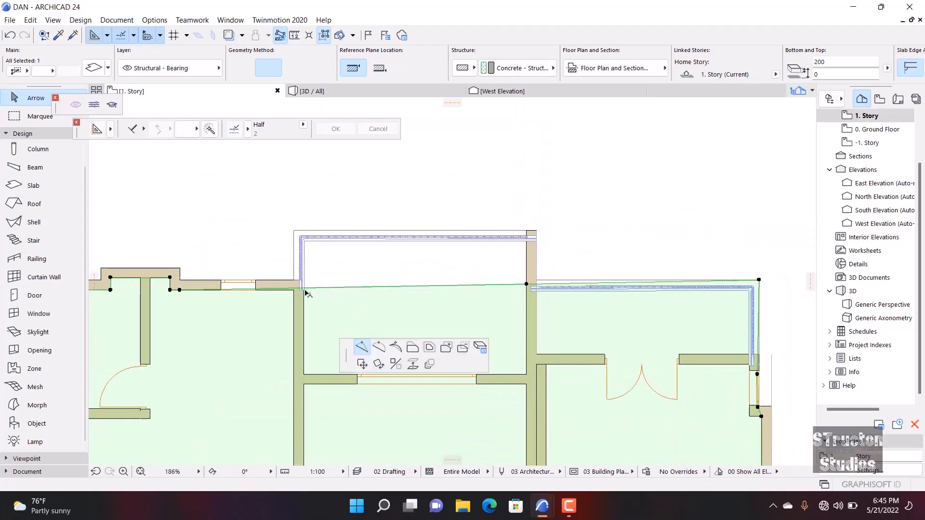
scroll(306, 289, up, 5)
click(309, 261)
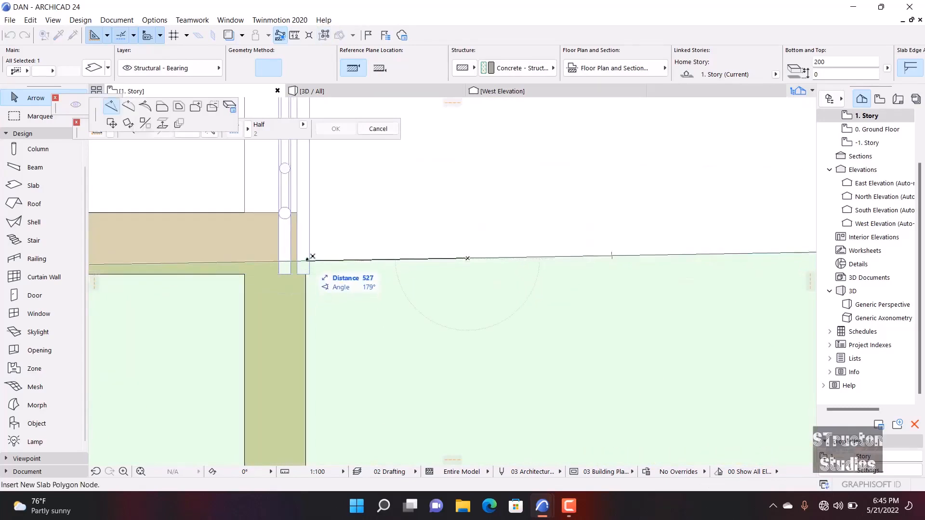
click(358, 252)
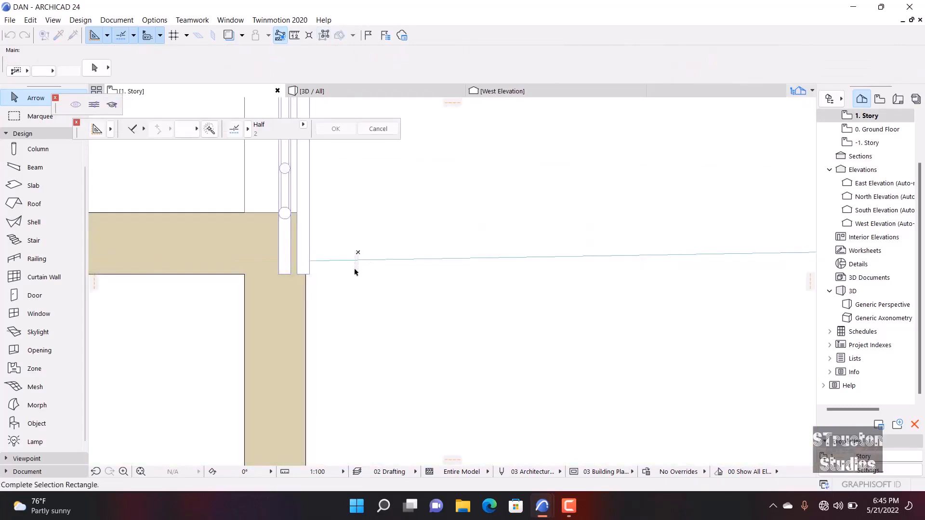
click(362, 287)
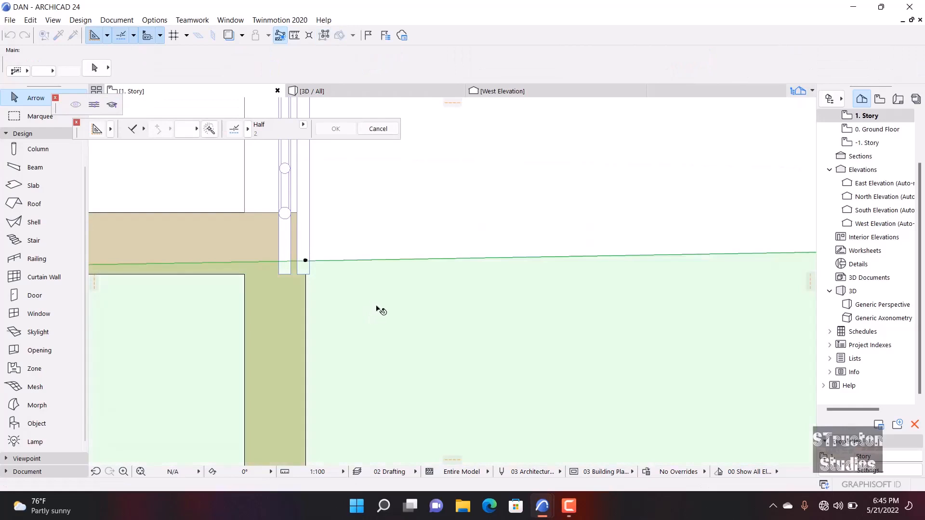
- Stretch the slab edge between the two new nodes to a new node just outside the north balcony railing's west corner
click(376, 262)
scroll(393, 322, down, 5)
scroll(373, 224, up, 3)
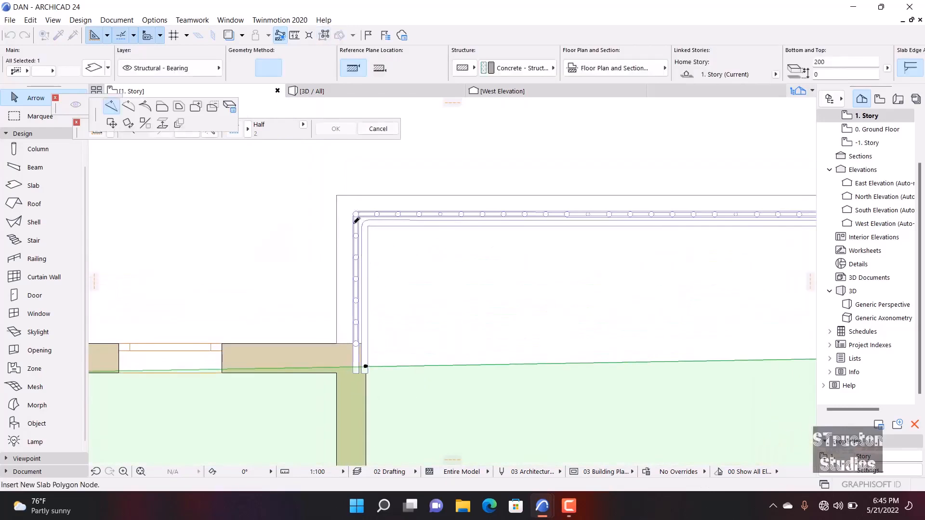
scroll(363, 223, up, 2)
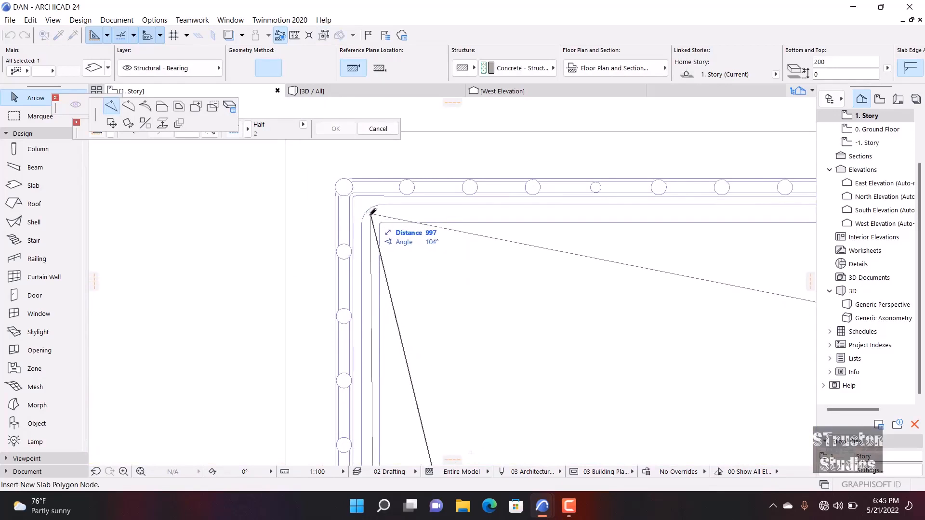
scroll(370, 208, down, 2)
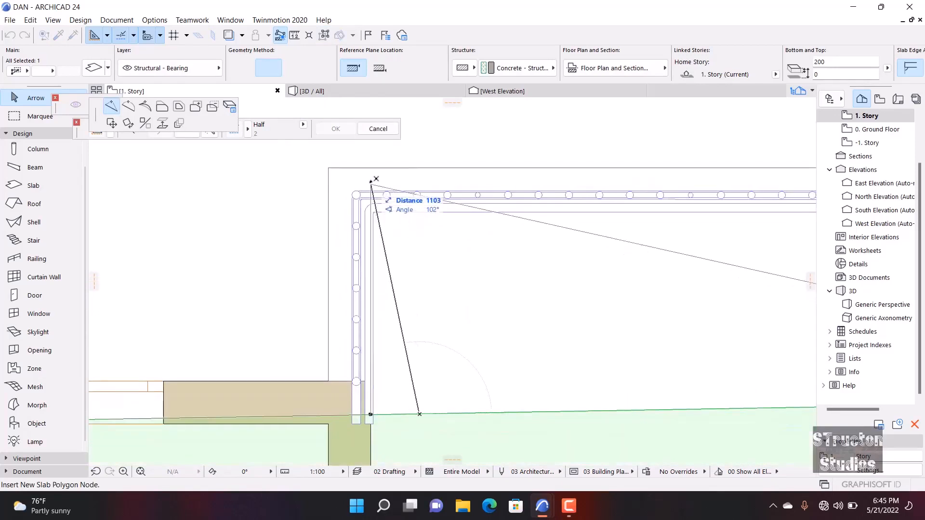
click(370, 183)
- Insert another node on the slab's slanted edge at the outer end of the wall, so the slab covers the north balcony
scroll(217, 242, down, 4)
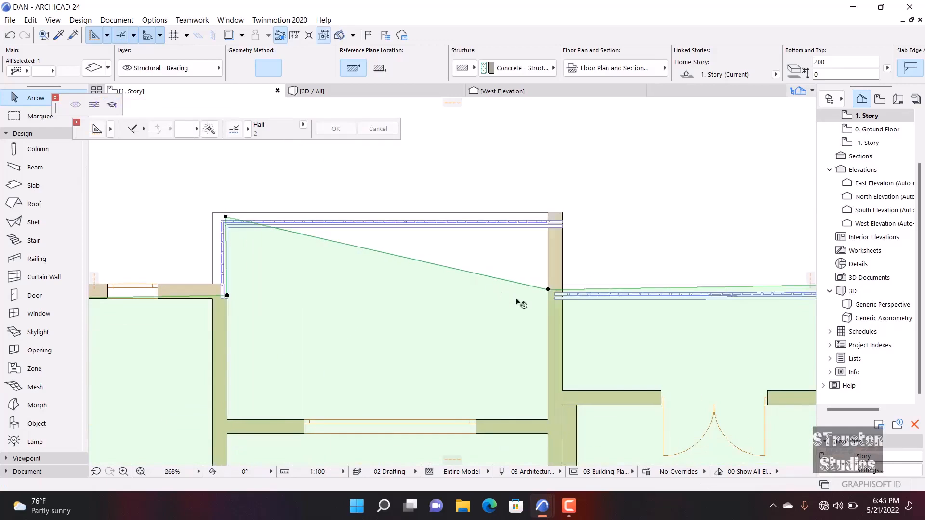
click(553, 250)
scroll(554, 221, up, 6)
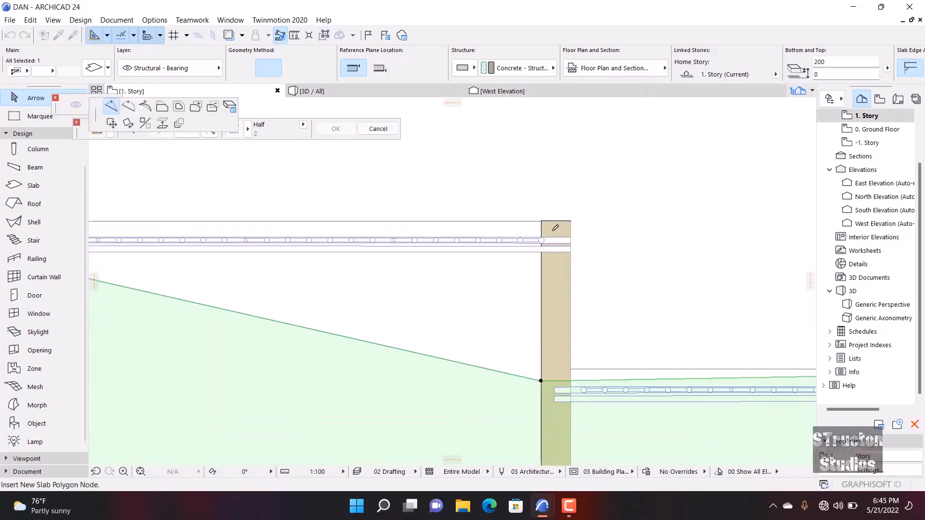
click(553, 224)
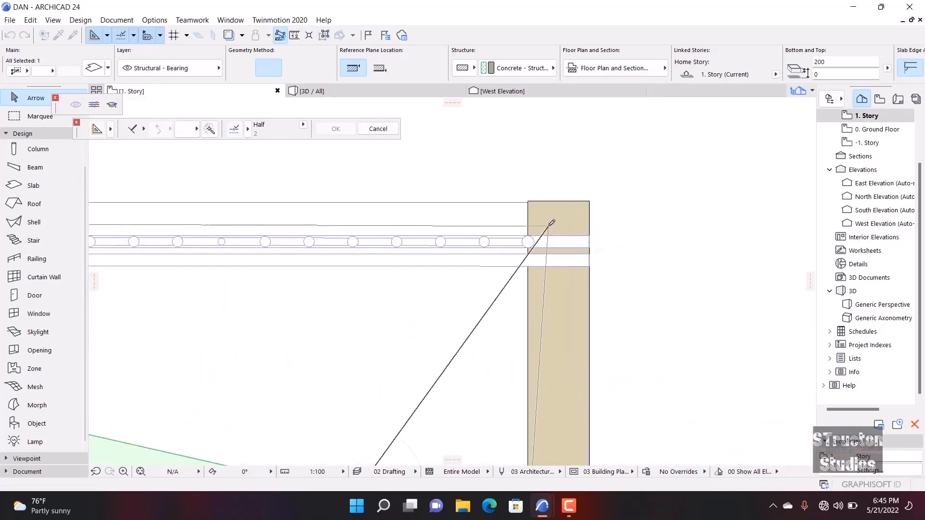
scroll(419, 160, down, 3)
- Examine the extended north balcony slab from below in the 3D view, and return to the 1. Story plan
click(391, 92)
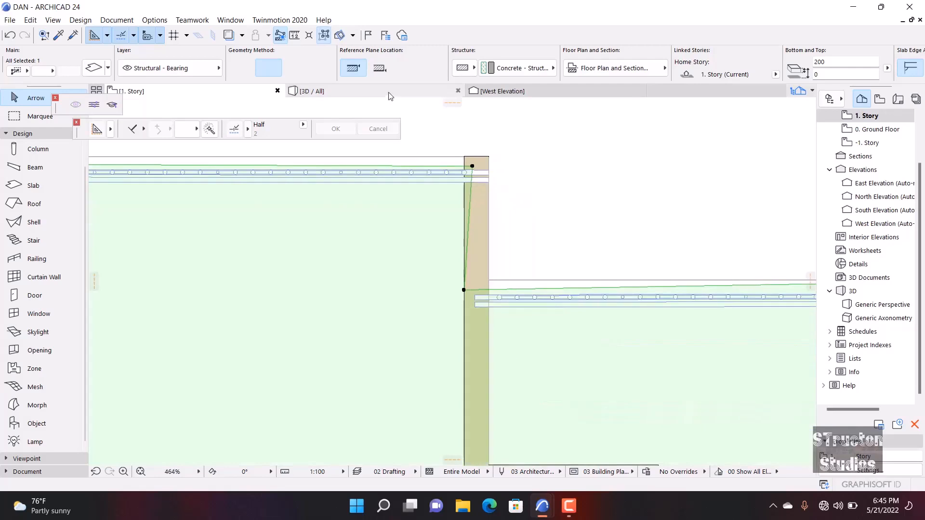
shift+middle_drag(387, 181, 584, 295)
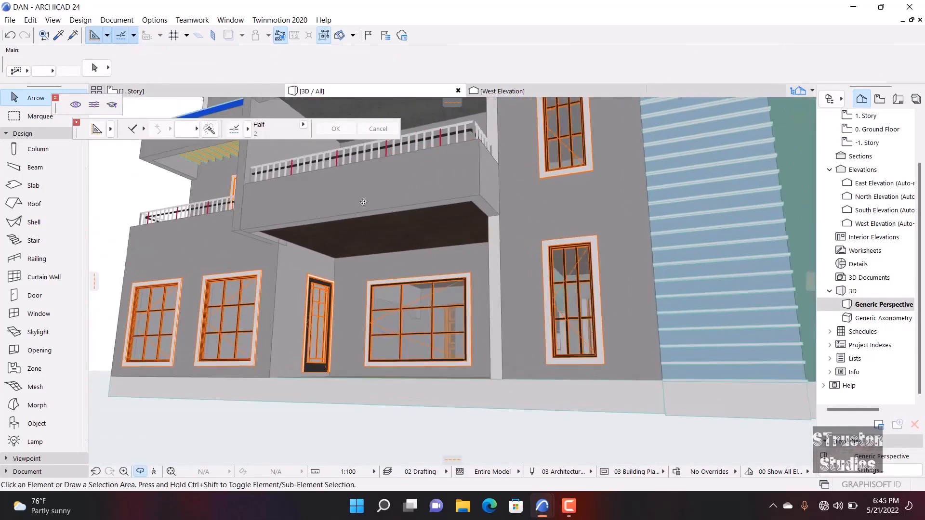
scroll(299, 197, up, 1)
shift+middle_drag(299, 196, 441, 174)
scroll(441, 173, down, 4)
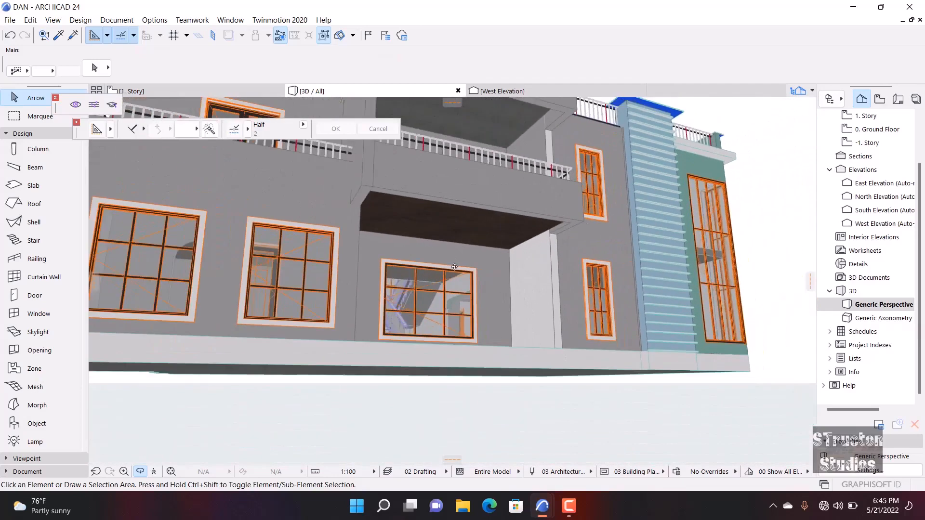
click(232, 89)
scroll(412, 241, down, 8)
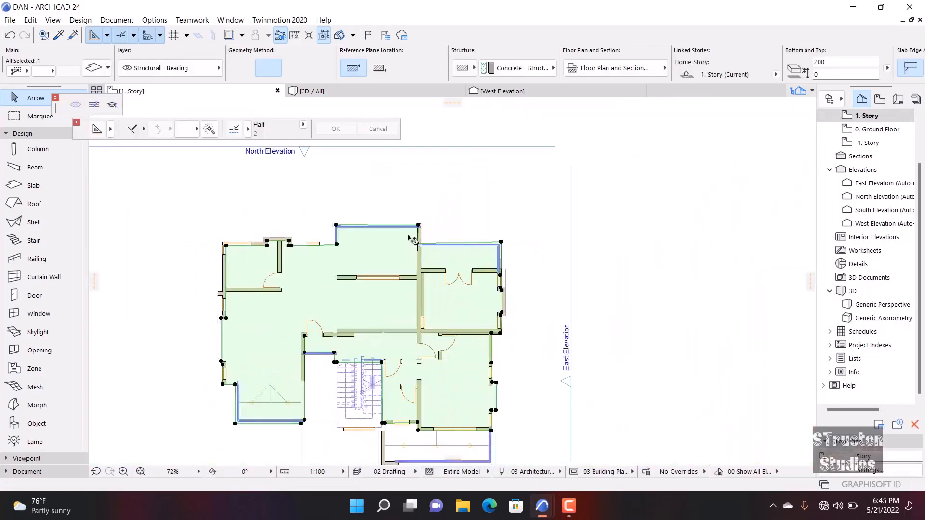
scroll(292, 252, up, 2)
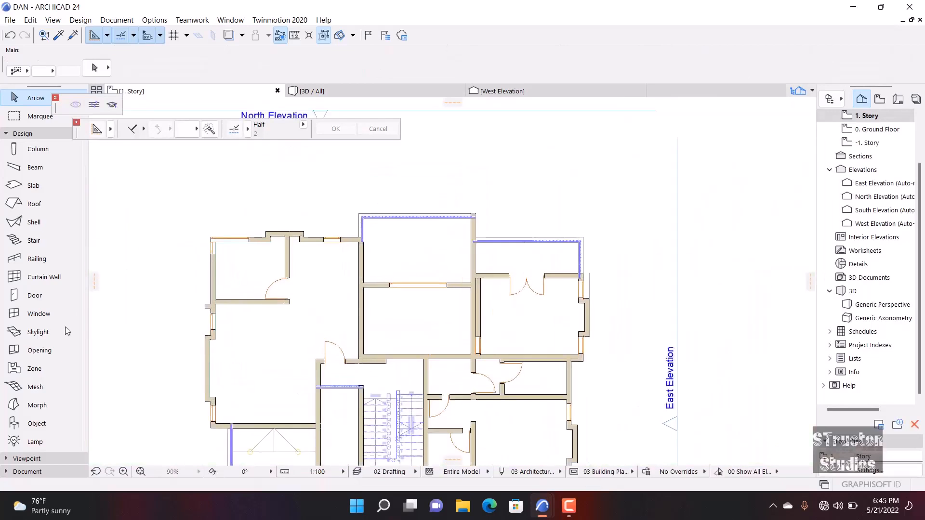
- Draw a horizontal solid line across the larger north balcony from its west wall's inner face to its east wall
click(41, 154)
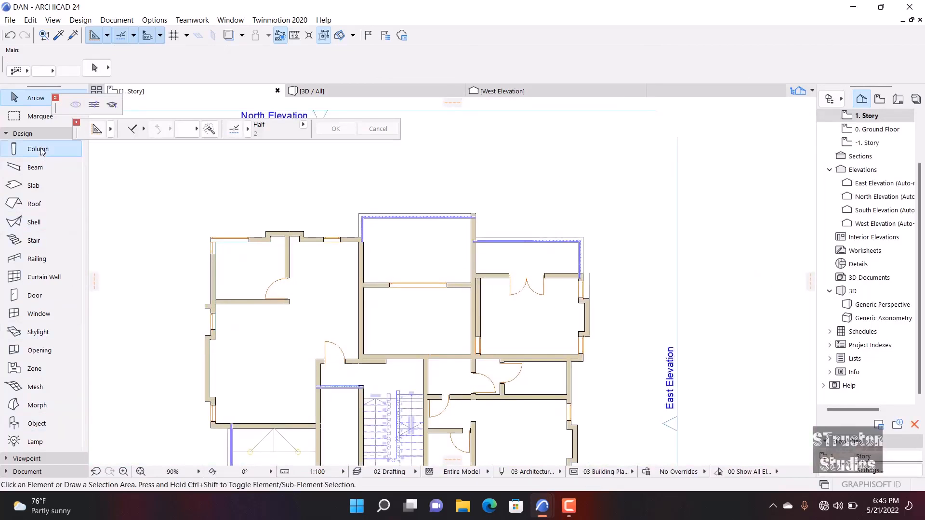
click(36, 136)
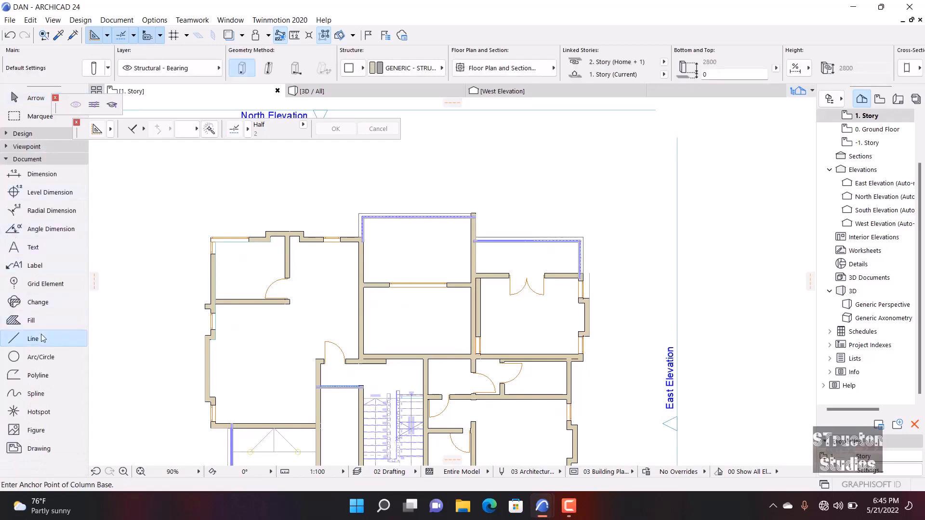
click(30, 339)
scroll(408, 260, up, 4)
scroll(363, 293, up, 1)
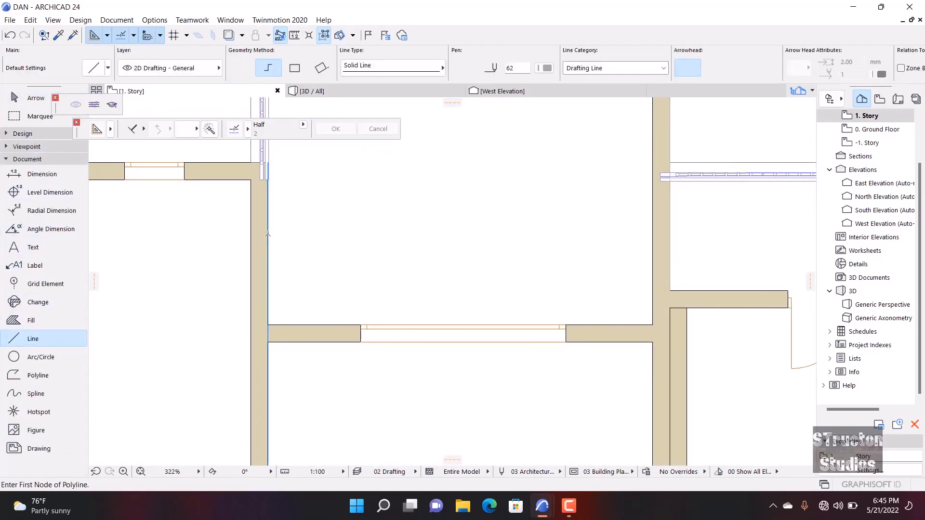
click(268, 234)
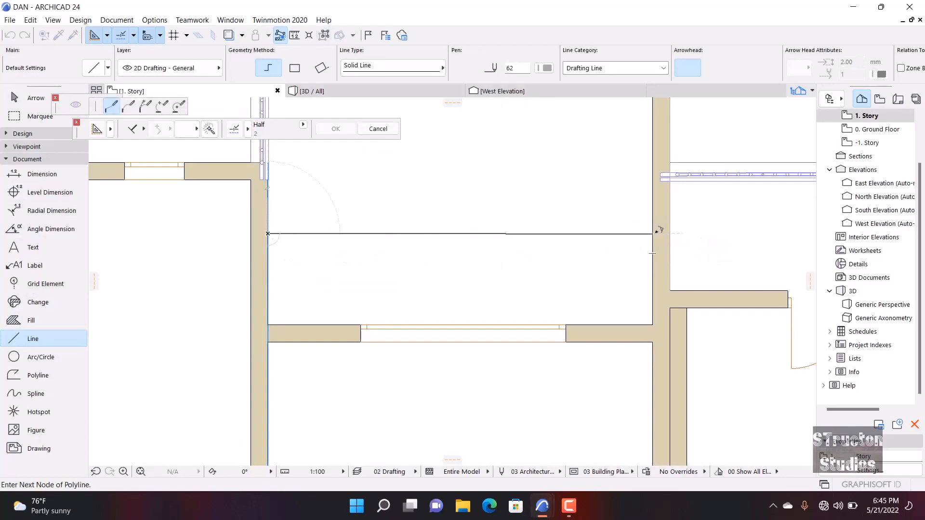
double_click(653, 234)
- Draw a vertical line from the middle of the larger north balcony's front railing down to the window wall
scroll(513, 308, down, 3)
scroll(523, 238, up, 3)
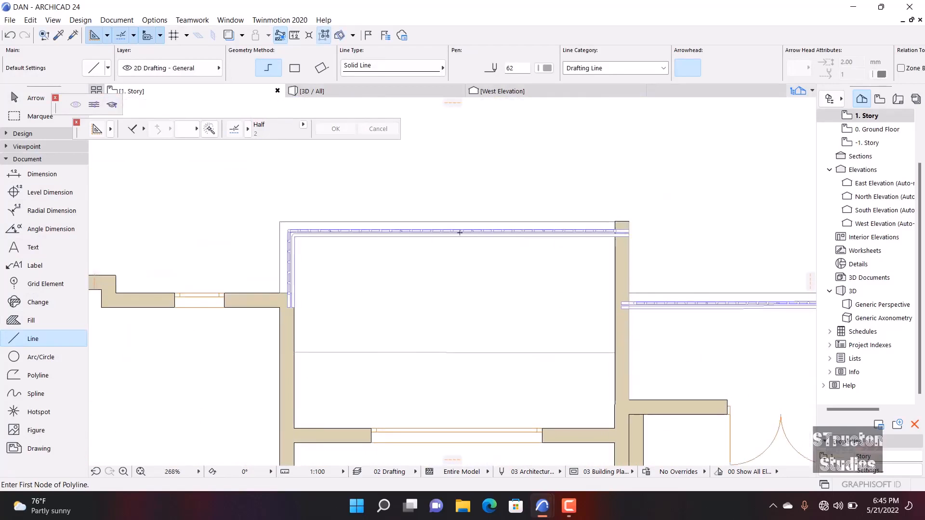
scroll(460, 233, up, 2)
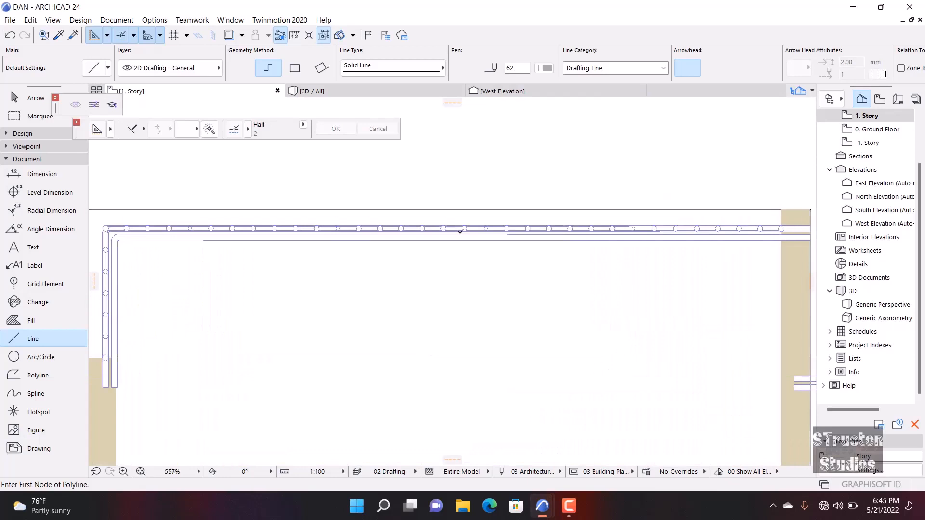
scroll(452, 238, up, 4)
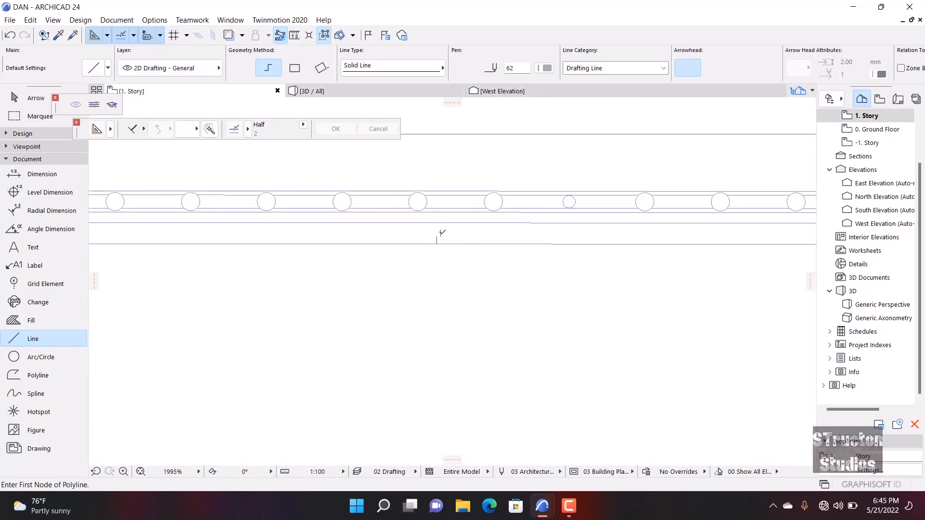
scroll(442, 233, down, 4)
scroll(441, 233, up, 4)
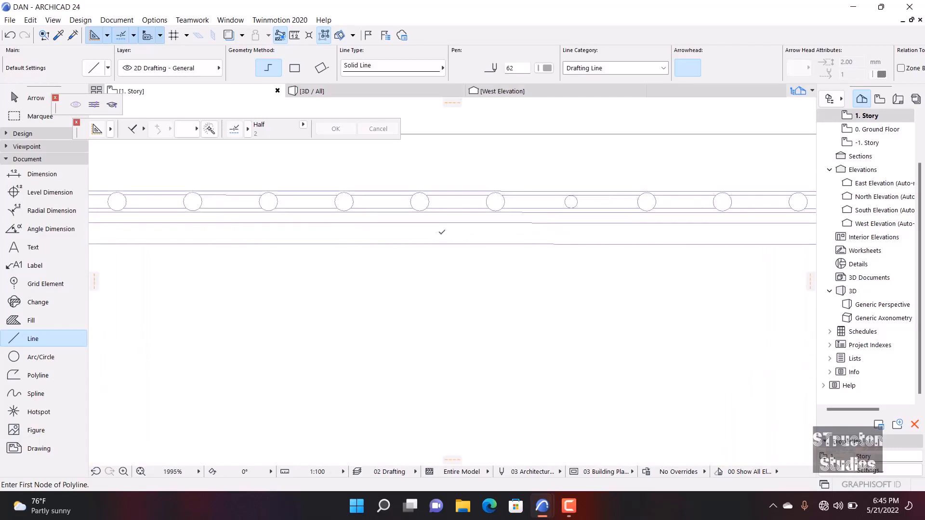
click(442, 233)
scroll(442, 233, down, 4)
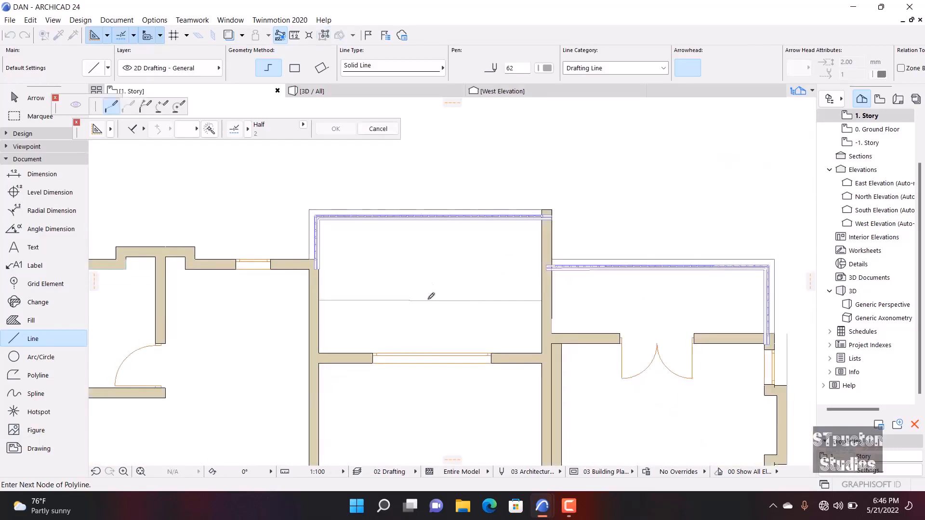
double_click(430, 353)
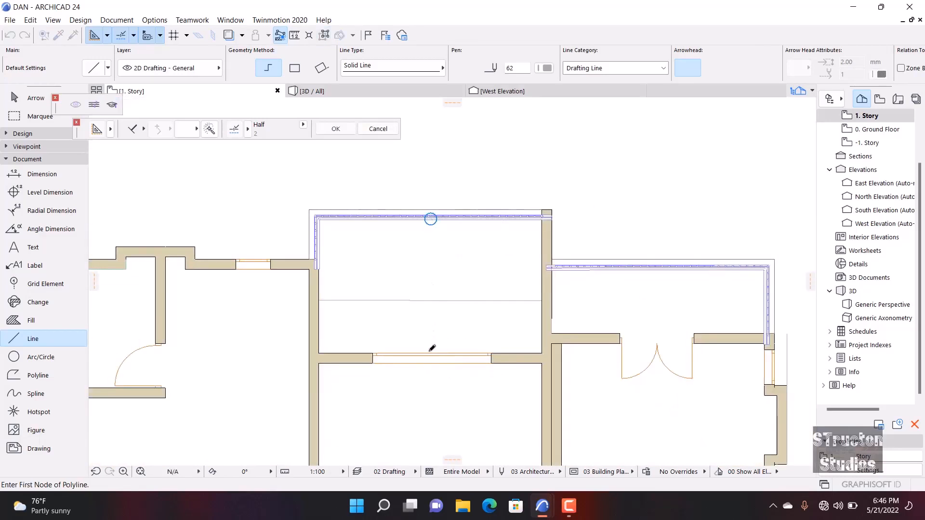
- Select the horizontal line and move it north along the vertical line to the middle of the larger north balcony
scroll(442, 317, up, 3)
key(Escape)
click(422, 268)
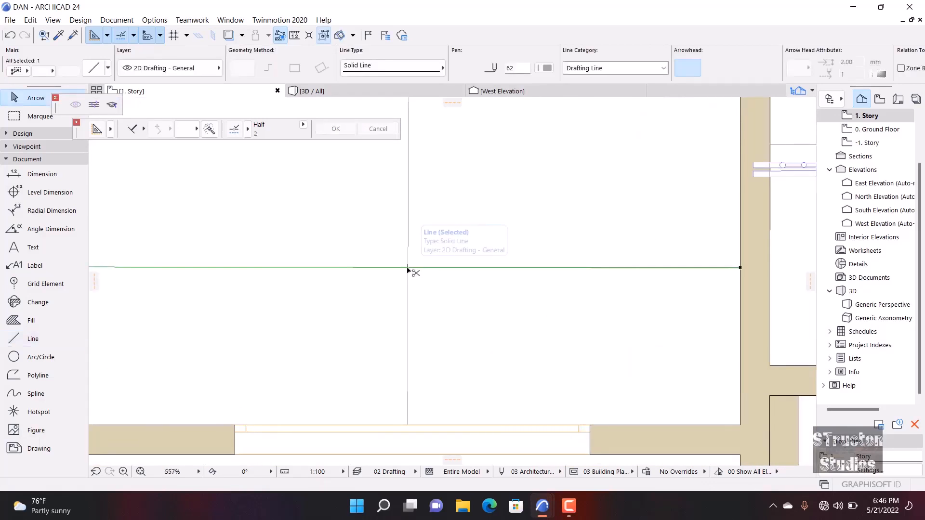
drag(407, 268, 410, 223)
scroll(393, 291, down, 8)
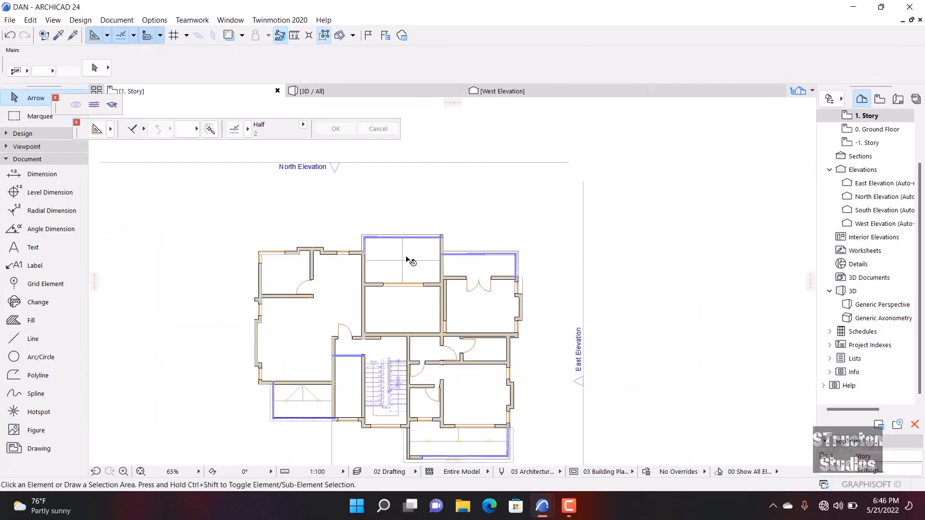
- Copy the westernmost Ceiling Lamp 24 from the southeast balcony to the crossing of the two north balcony lines
scroll(407, 260, down, 2)
scroll(428, 399, up, 2)
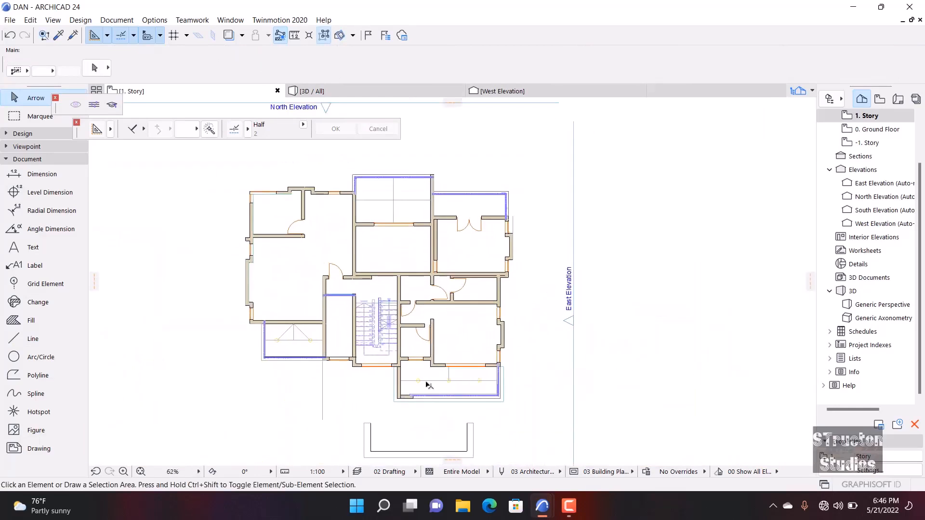
click(422, 382)
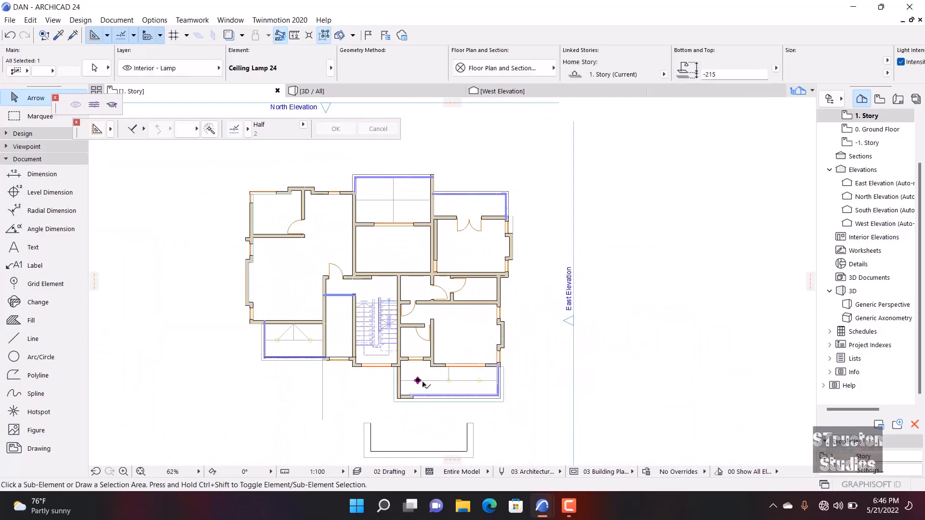
key(ctrl+shift+d)
scroll(422, 382, up, 5)
scroll(410, 378, down, 1)
click(409, 377)
scroll(423, 362, down, 3)
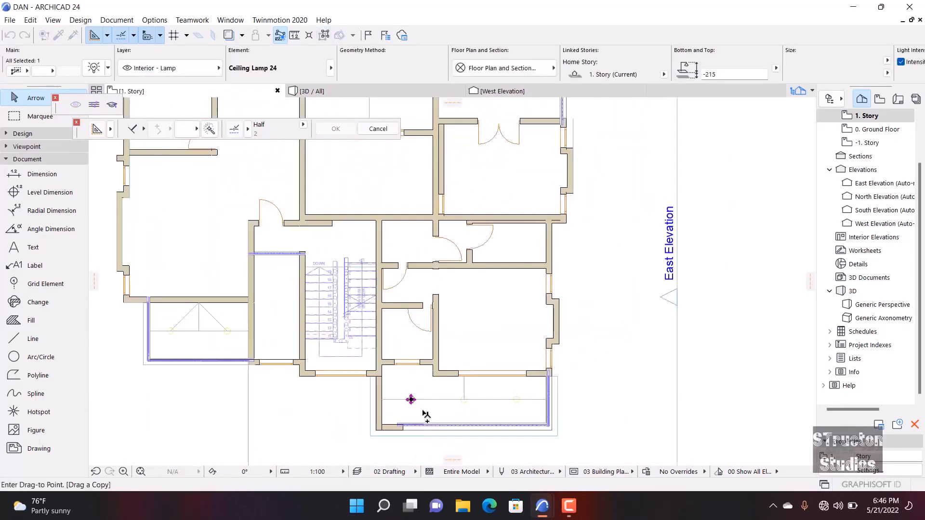
scroll(390, 188, up, 5)
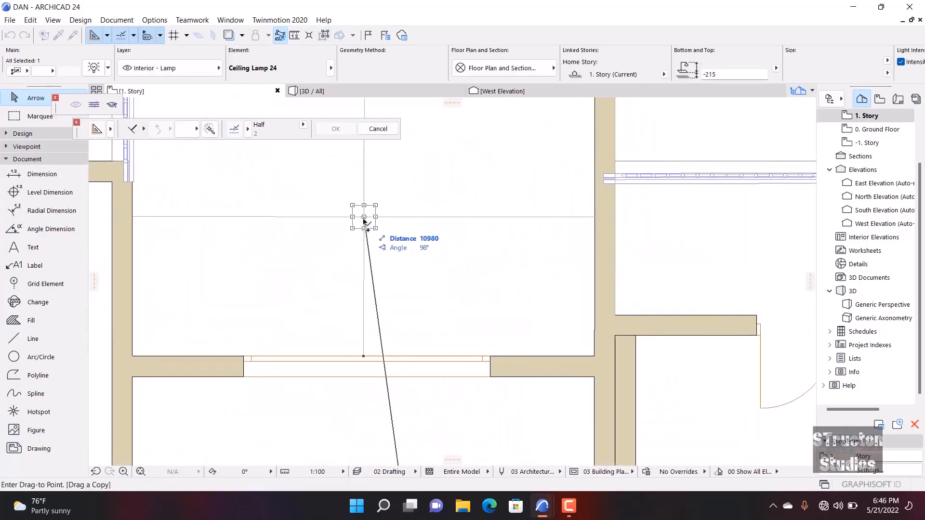
click(364, 217)
- Copy the centre lamp east along the horizontal line and mirror a copy of the new lamp about the vertical line
key(ctrl+shift+d)
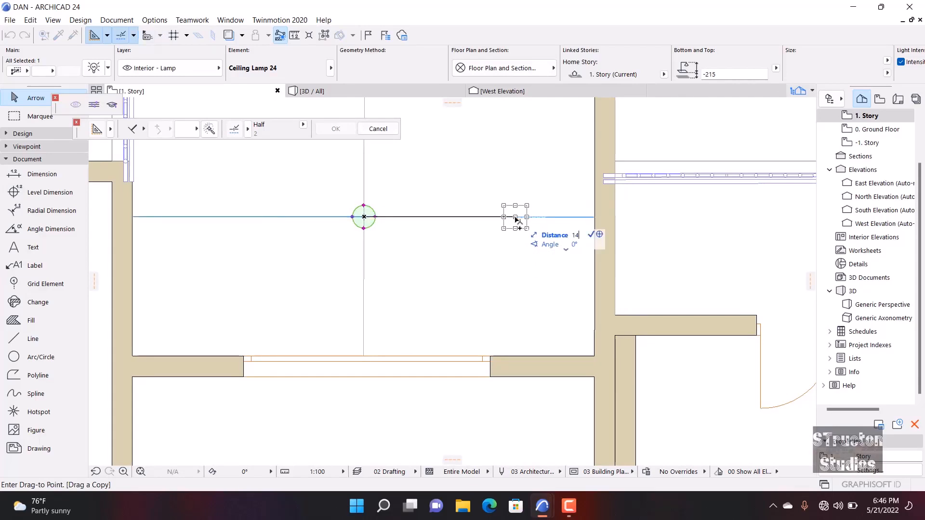
click(515, 218)
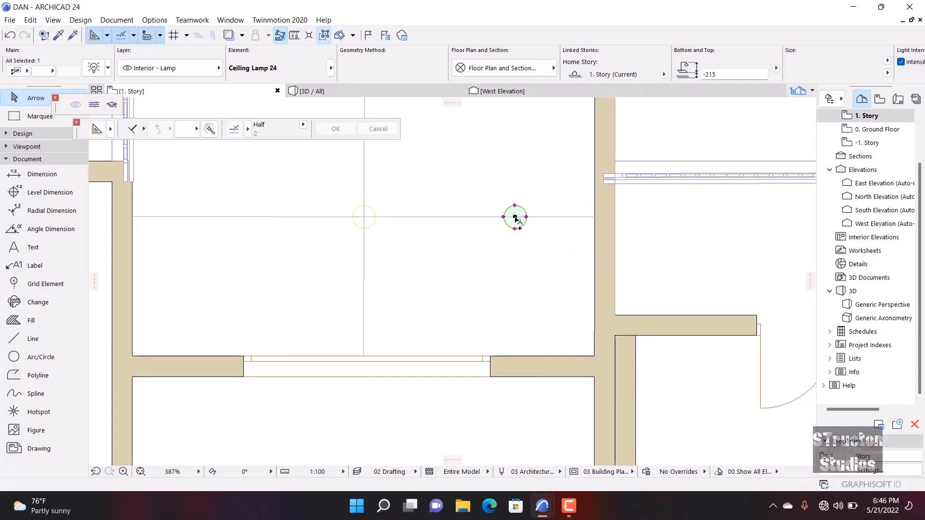
key(ctrl+alt+m)
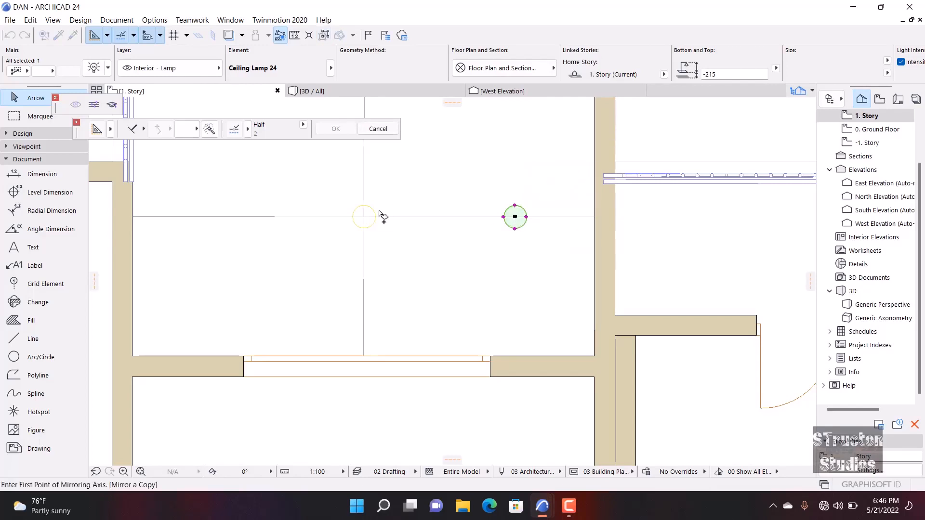
scroll(358, 219, up, 2)
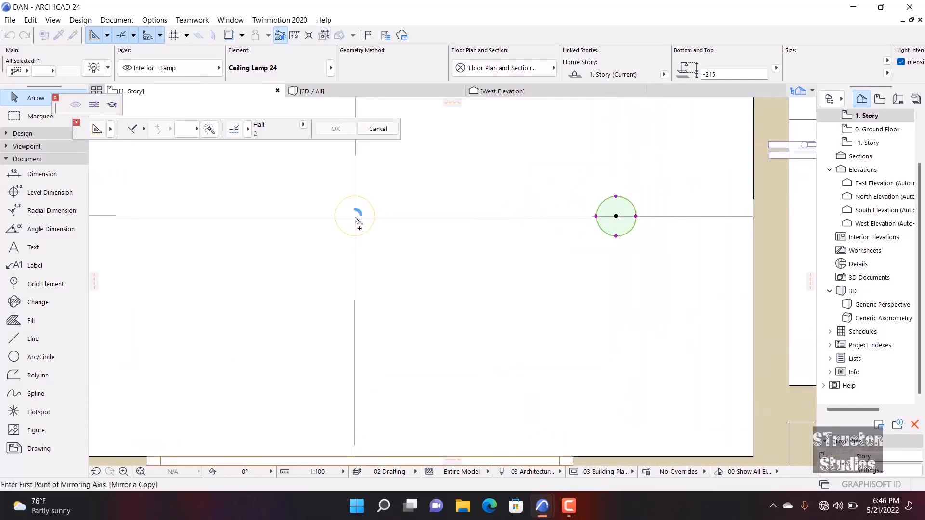
click(356, 216)
click(355, 321)
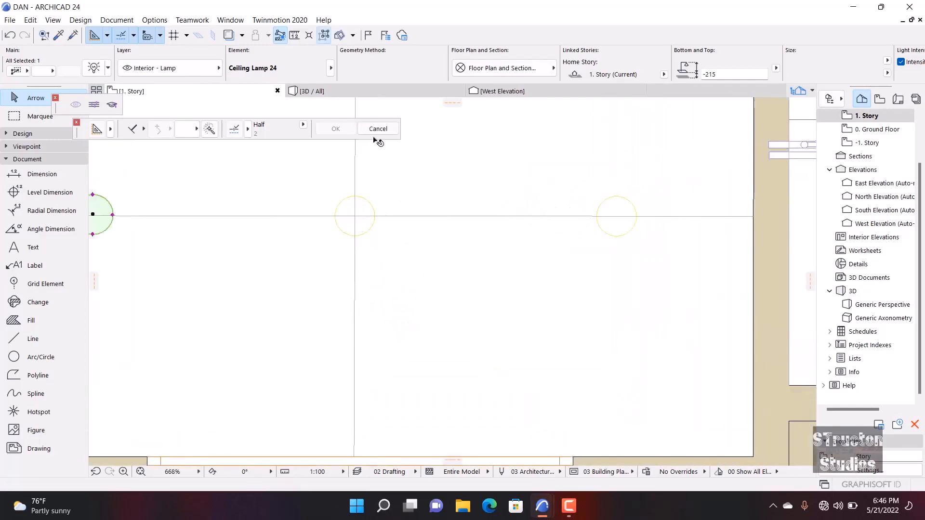
- Examine the lamps under the north balcony in the 3D view, and return to the 1. Story plan
click(378, 91)
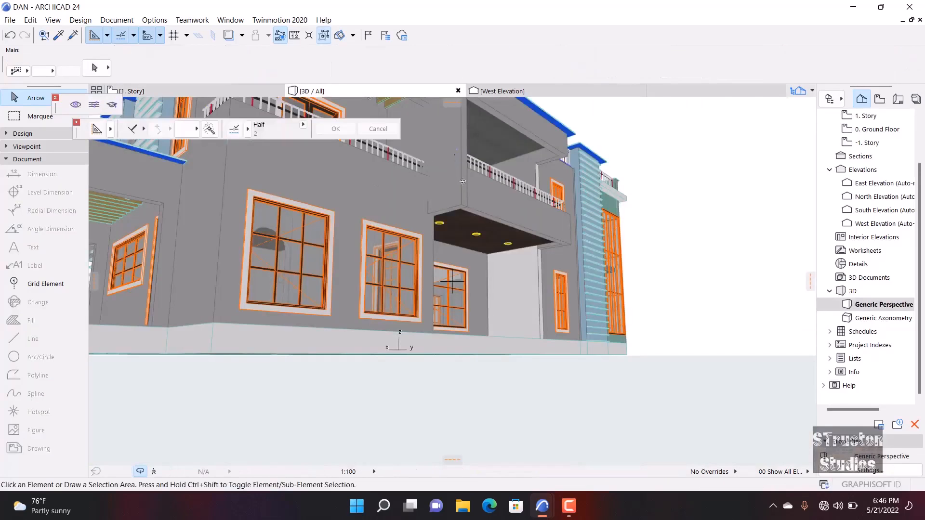
drag(463, 182, 253, 222)
scroll(408, 231, down, 4)
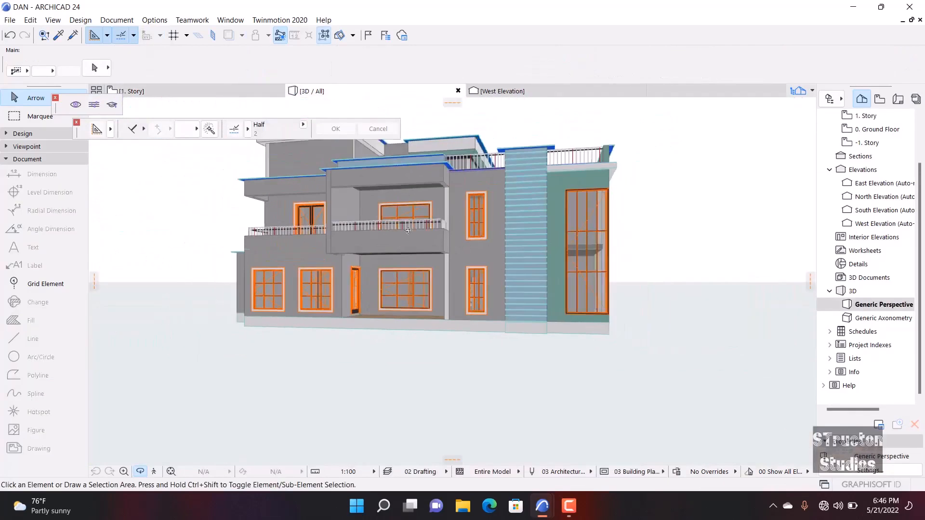
drag(408, 231, 371, 262)
click(170, 89)
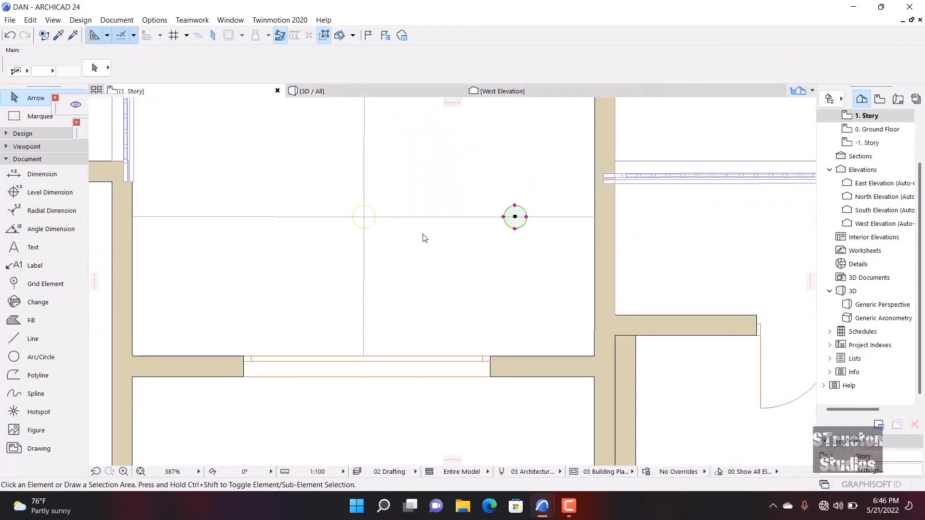
- Select all eight ceiling lamps of the north, southeast and southwest balconies on the 1. Story plan
scroll(377, 219, up, 3)
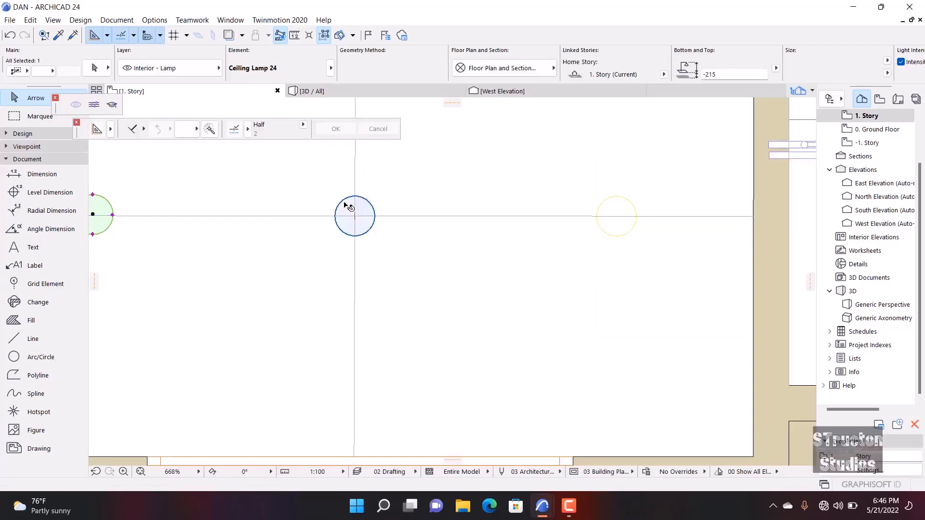
scroll(318, 261, down, 6)
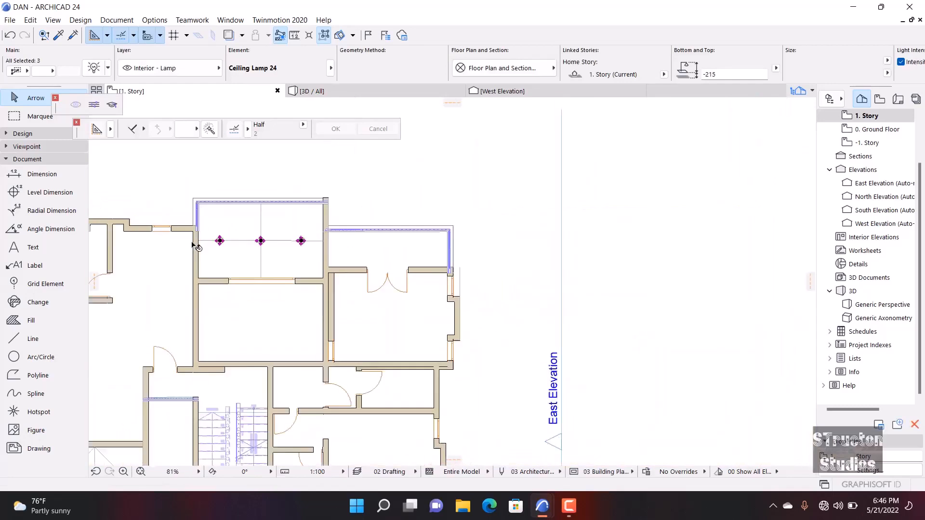
scroll(227, 319, up, 3)
shift+click(230, 321)
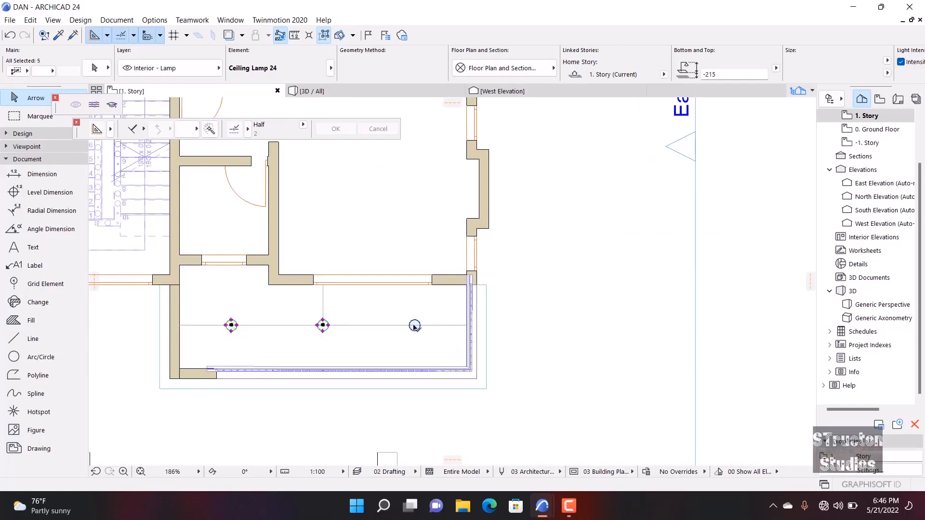
scroll(498, 335, down, 3)
scroll(299, 329, up, 3)
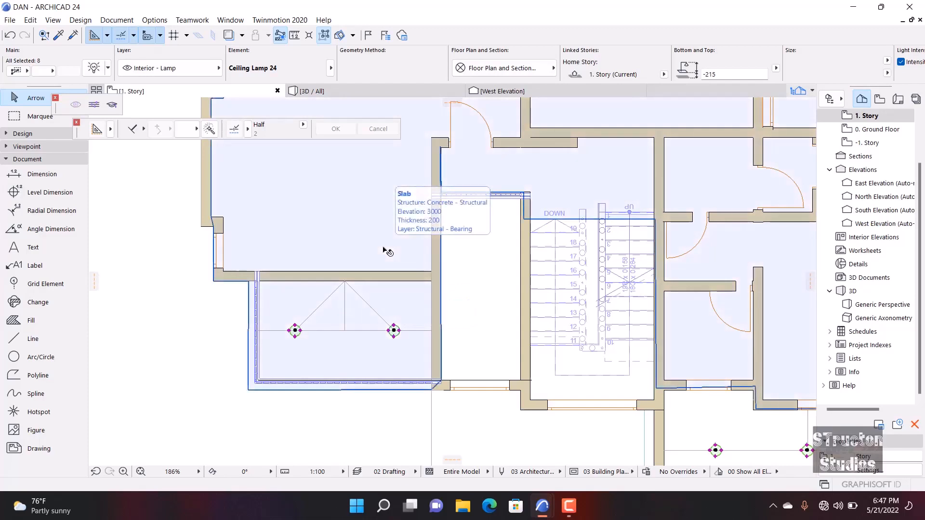
- Turn off Suspend Groups with a southwest balcony lamp selected, so all eight grouped ceiling lamps are selected together
click(384, 249)
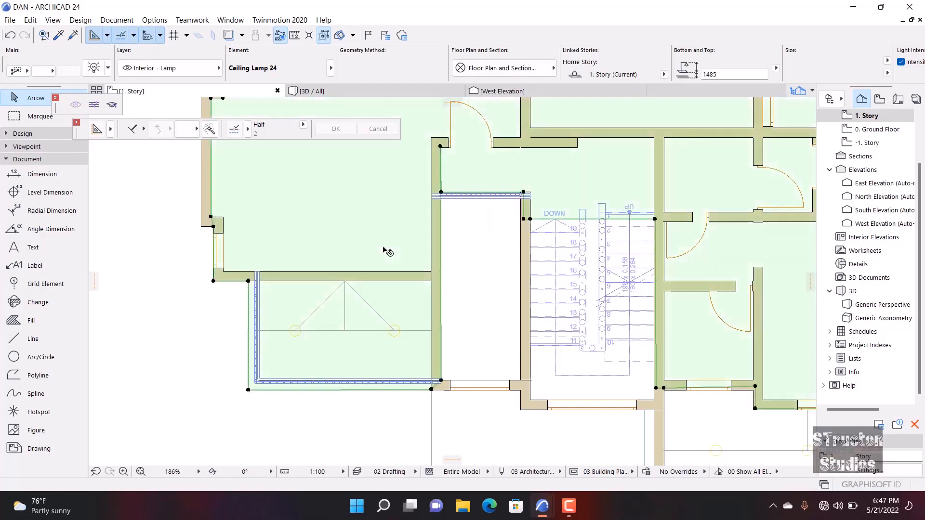
key(Escape)
click(393, 331)
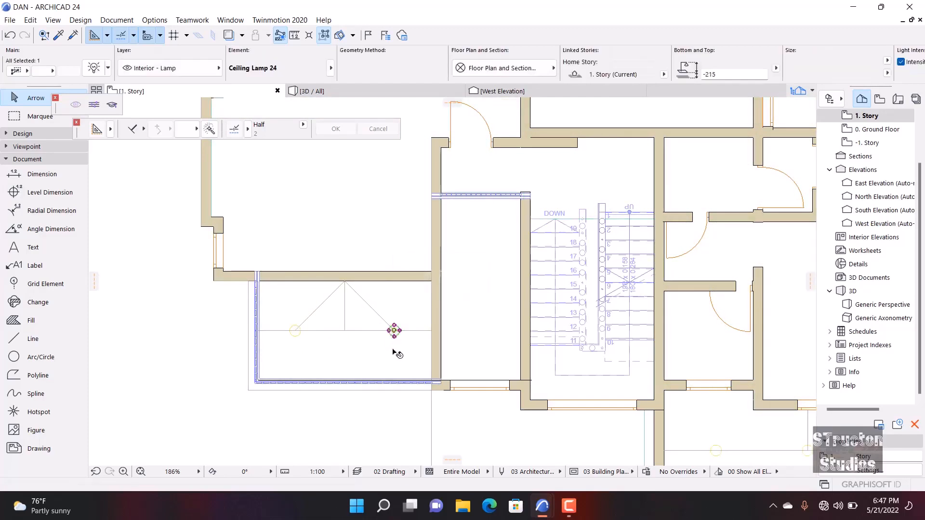
click(325, 39)
scroll(286, 344, down, 5)
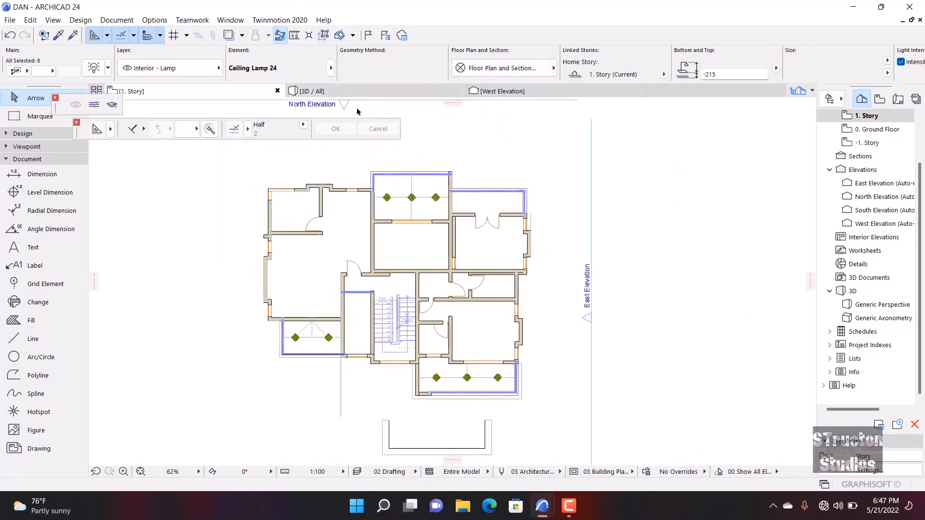
- Examine the upper balconies from several sides in the 3D view, return to the 1. Story plan and clear the selection
click(355, 92)
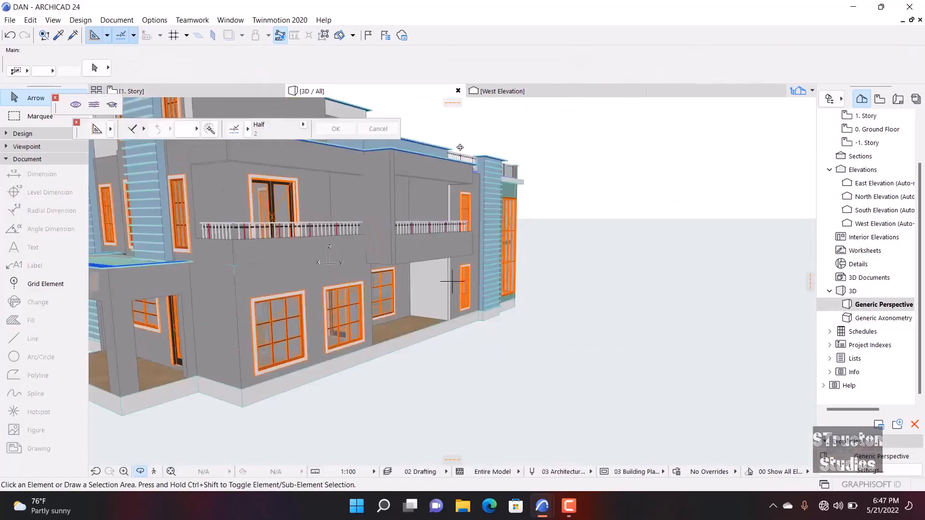
drag(460, 147, 228, 237)
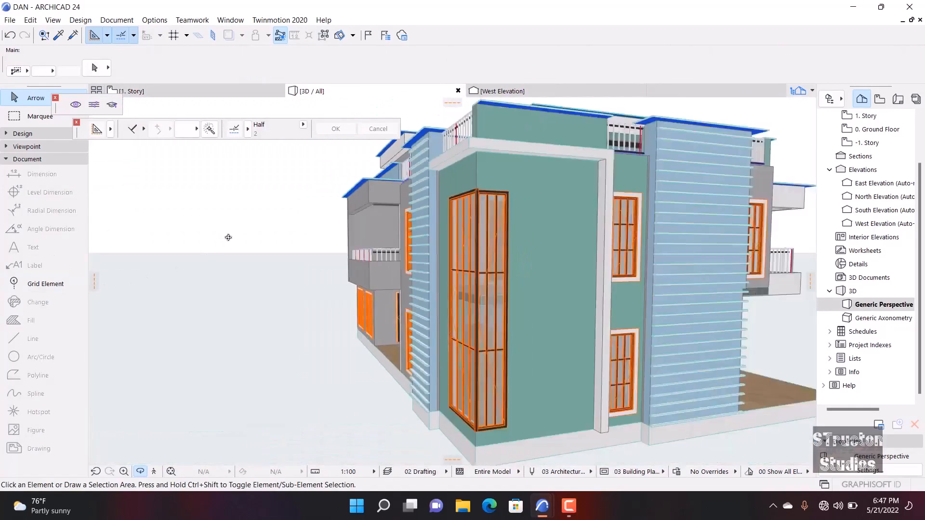
scroll(229, 237, down, 3)
drag(621, 299, 109, 271)
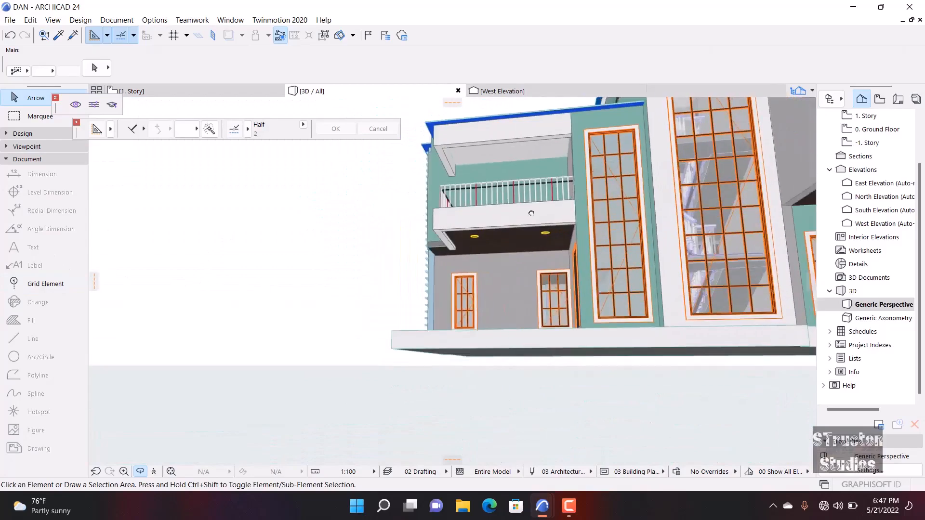
middle_drag(531, 213, 203, 258)
drag(207, 289, 452, 237)
click(213, 94)
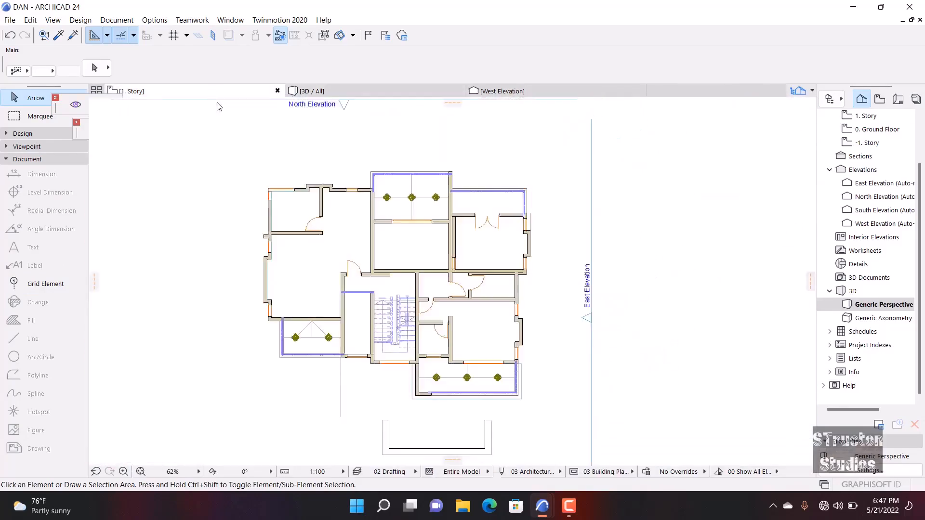
scroll(412, 246, down, 4)
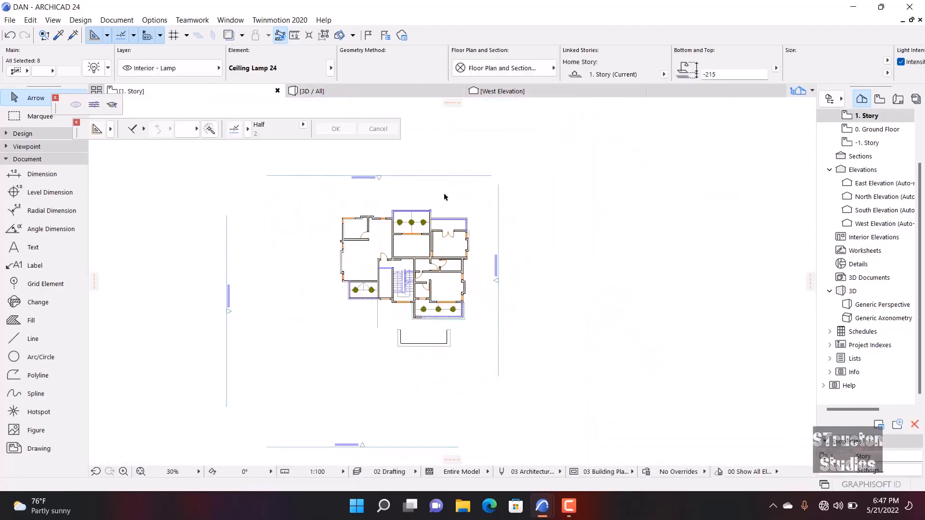
click(445, 194)
- Draw a horizontal building section line across the southeast balcony, just south of its ceiling lamps and facing south
scroll(441, 301, up, 7)
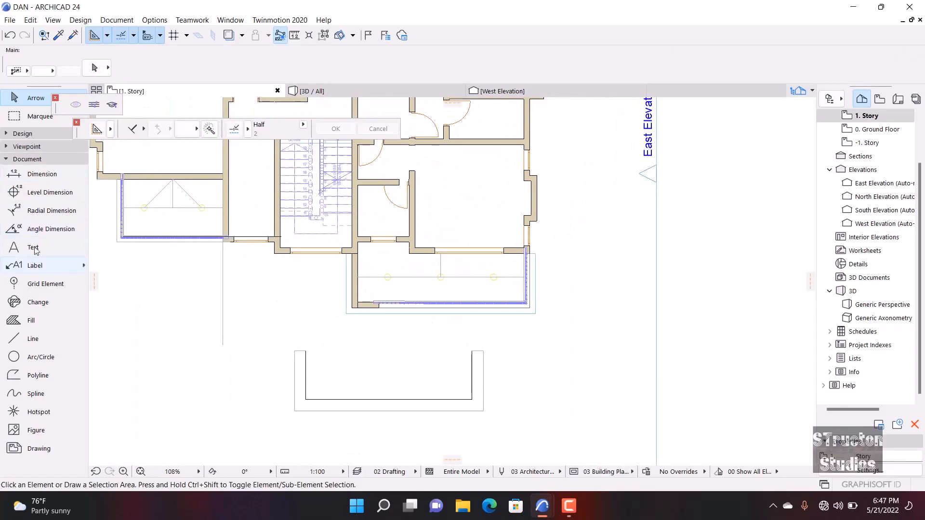
click(38, 161)
click(37, 147)
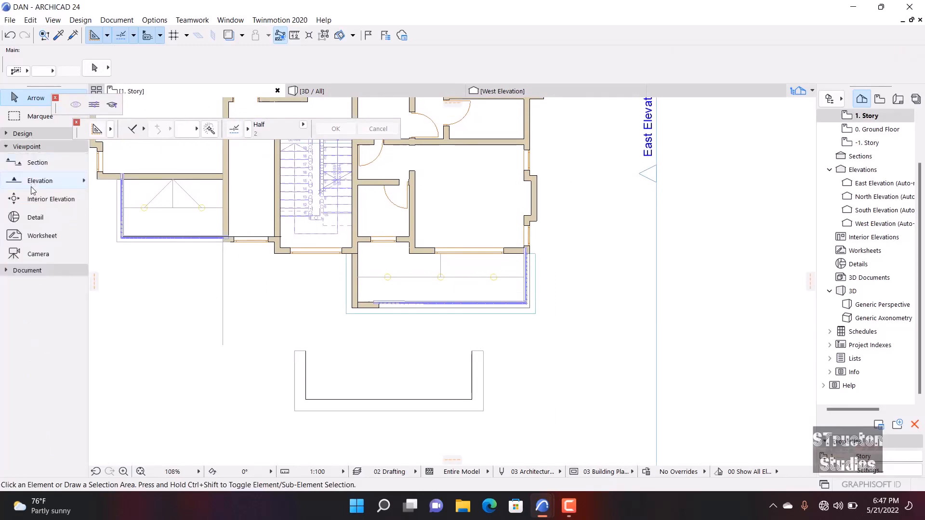
scroll(547, 289, up, 5)
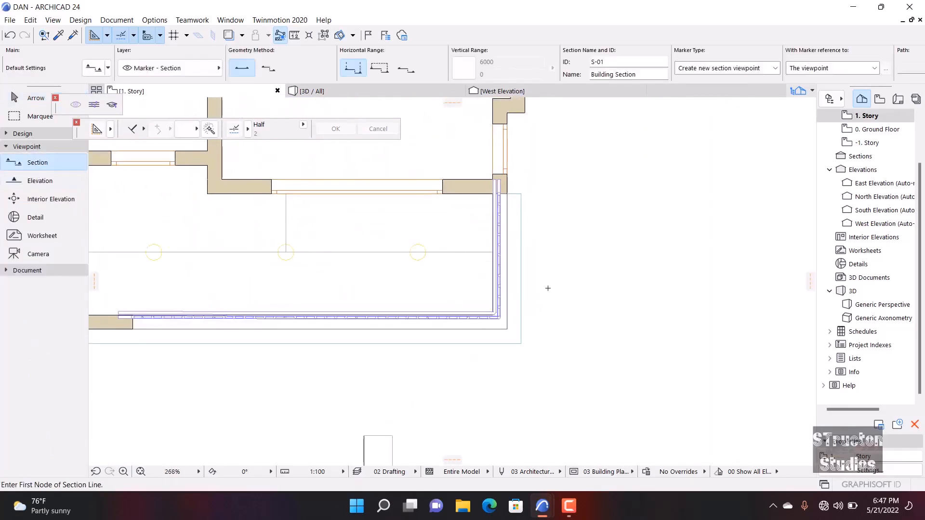
scroll(562, 280, down, 5)
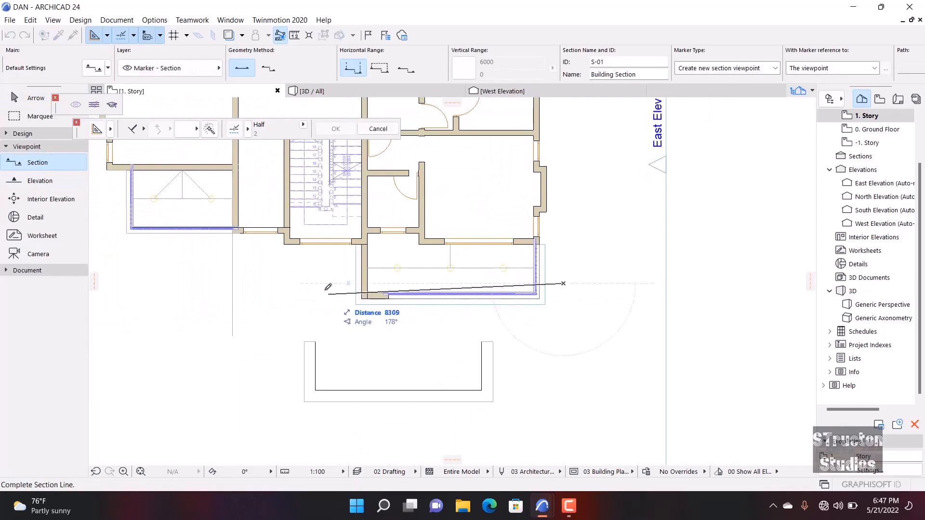
scroll(340, 280, up, 3)
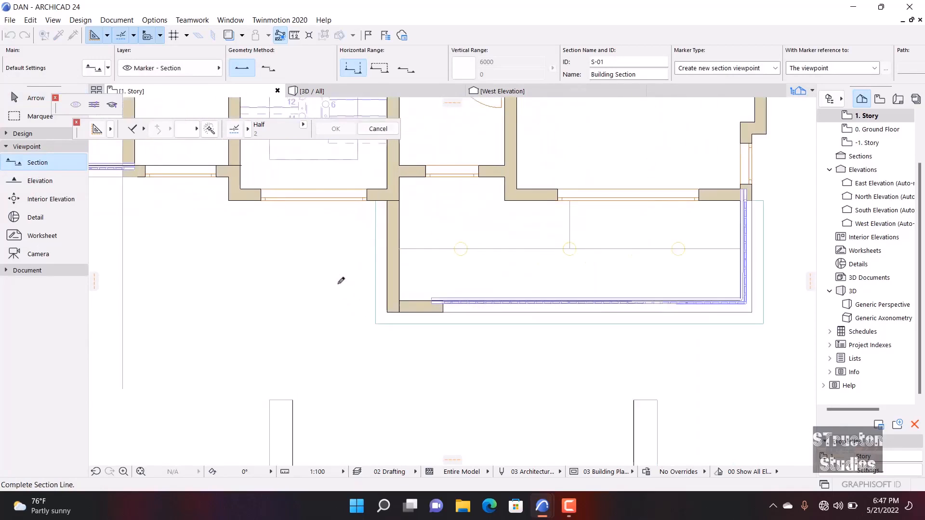
click(339, 283)
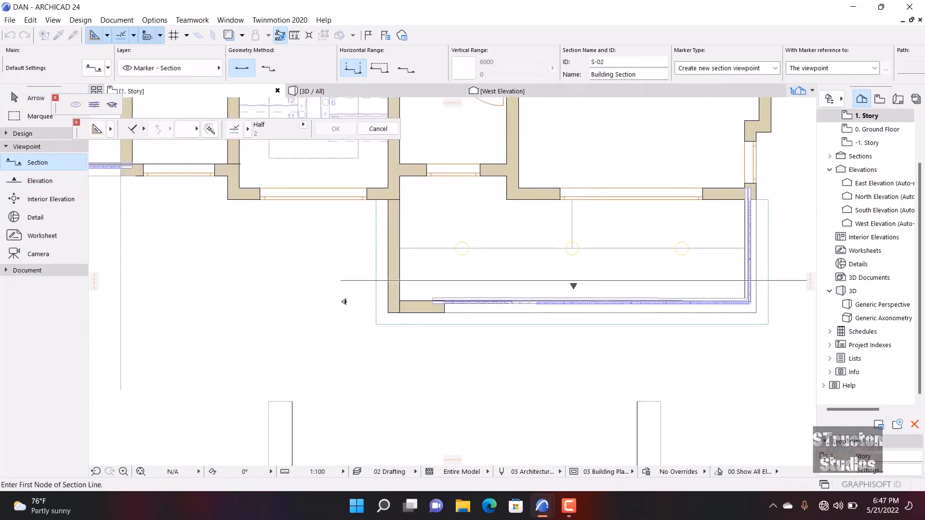
scroll(352, 249, down, 4)
scroll(427, 260, up, 5)
key(Escape)
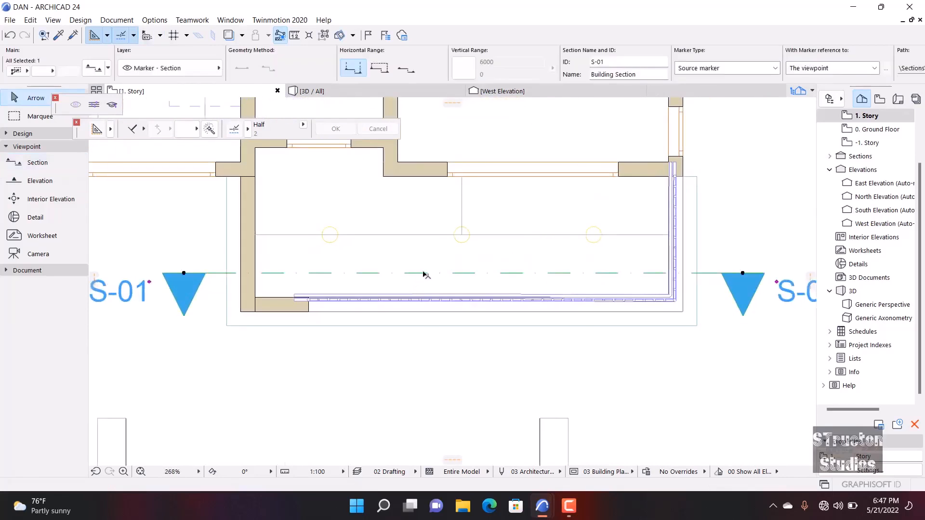
- Open the S-01 building section in a new tab and examine the balcony slabs
right_click(424, 273)
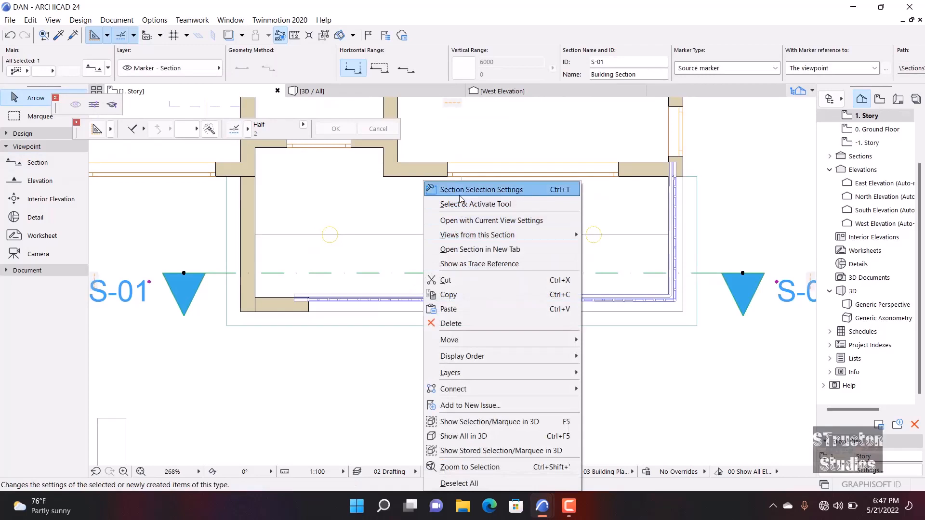
click(466, 250)
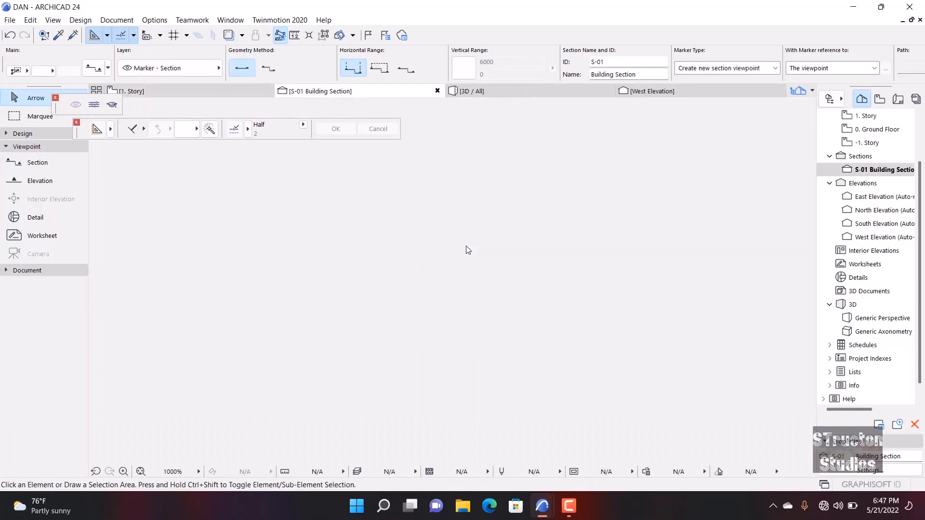
scroll(465, 244, up, 4)
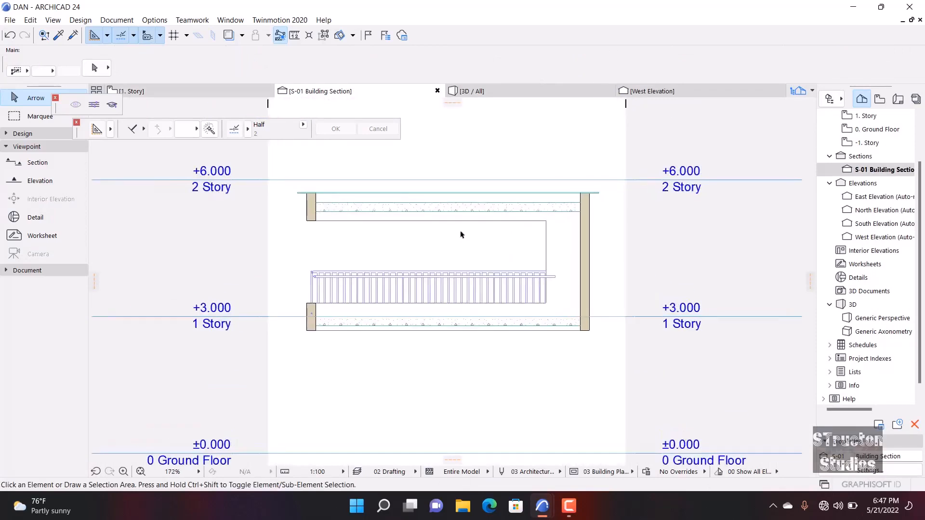
scroll(461, 235, up, 1)
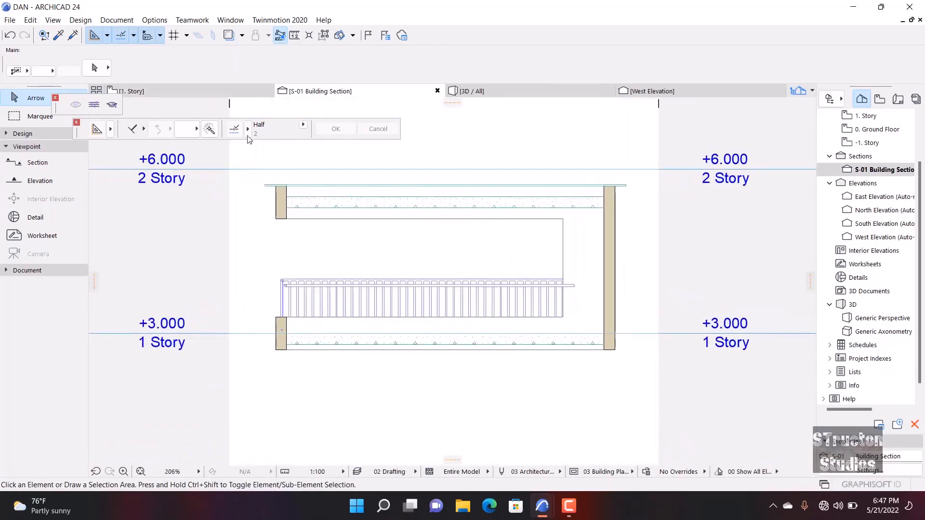
- Rotate the S-01 section line 180° about its middle on the 1. Story plan so that it faces north
click(177, 92)
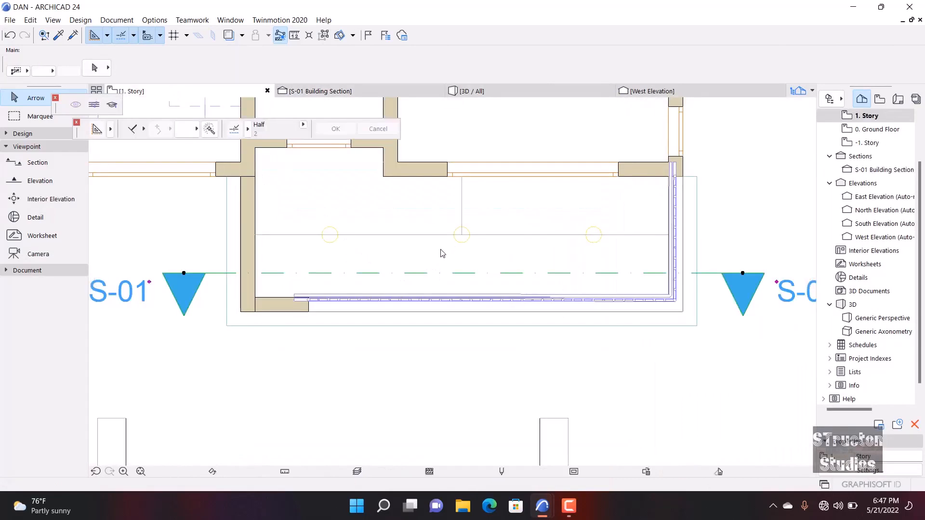
click(464, 275)
key(ctrl+e)
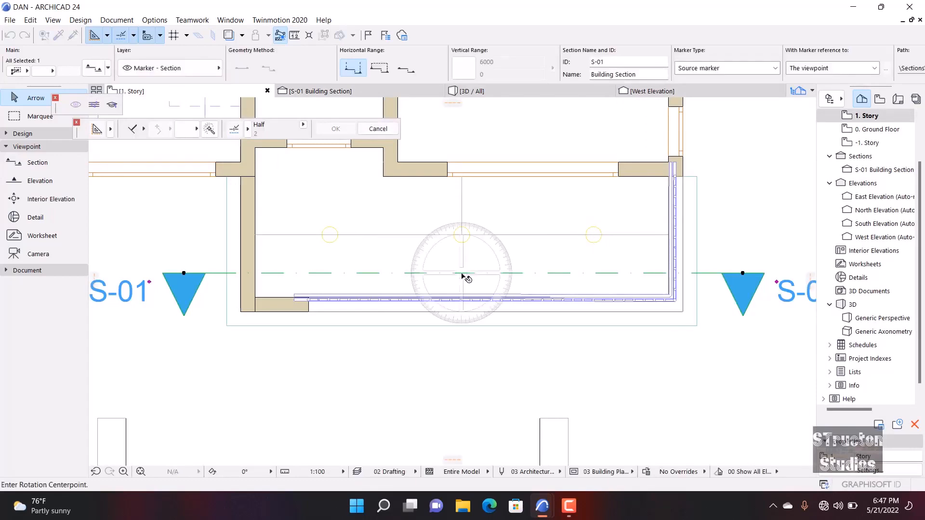
click(459, 274)
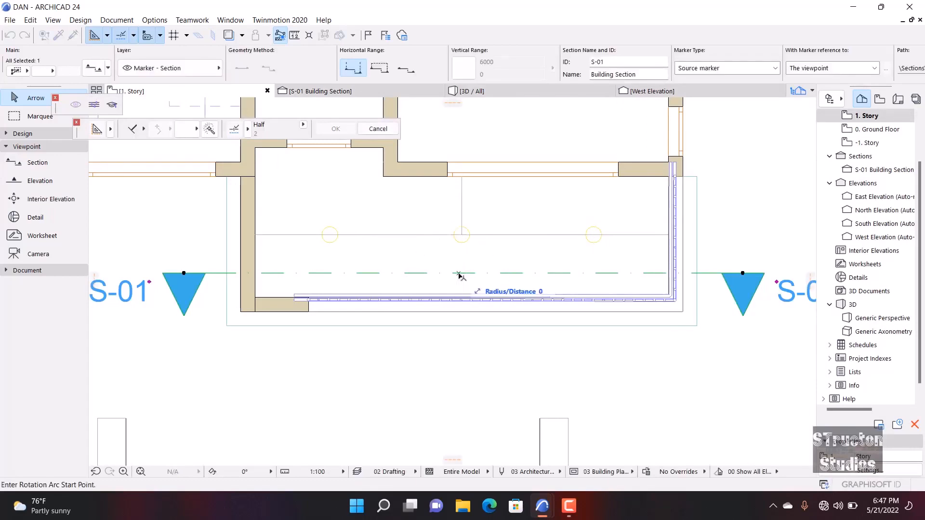
click(554, 273)
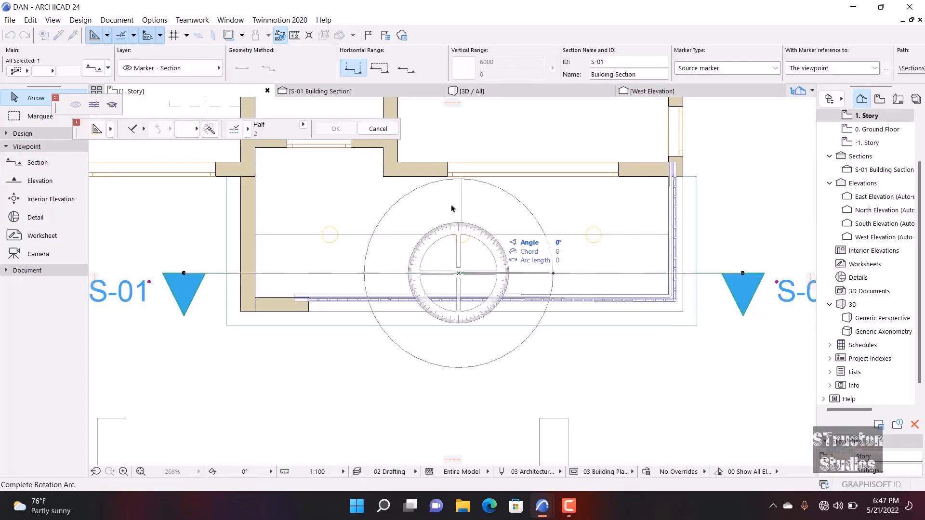
click(376, 277)
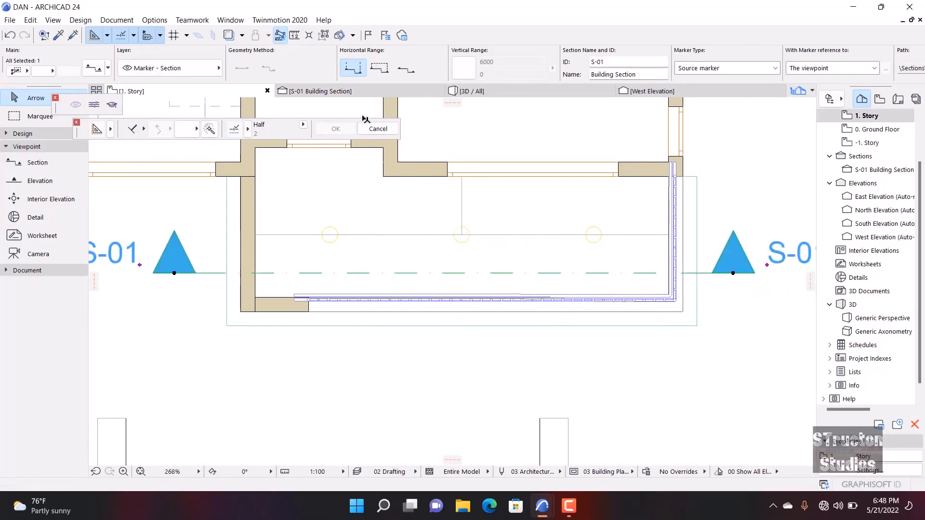
- Select the grouped ceiling lamps beneath the 1. Story balcony slab in the S-01 building section
click(343, 91)
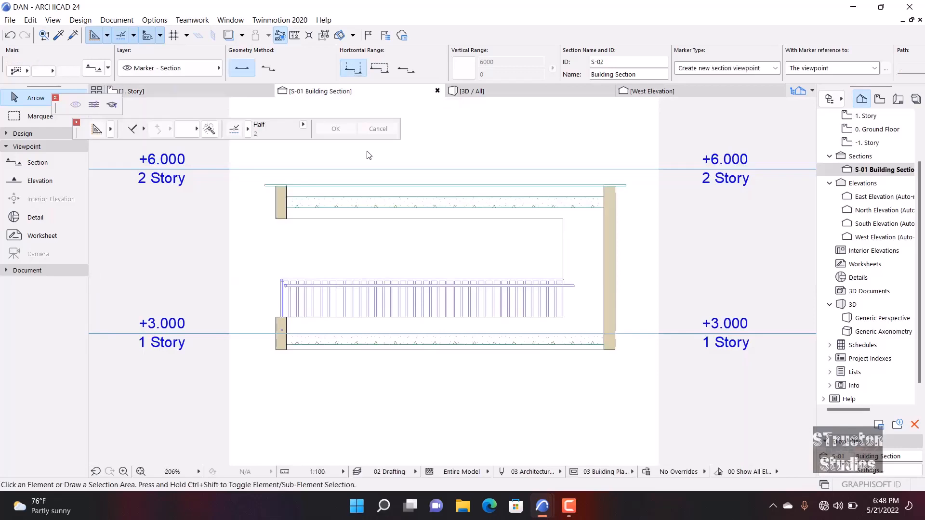
scroll(473, 241, down, 10)
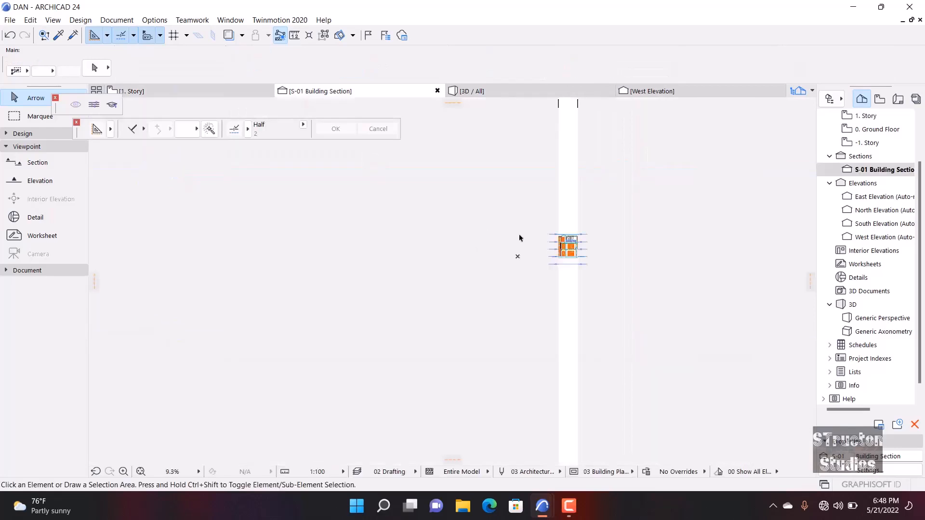
scroll(567, 245, up, 8)
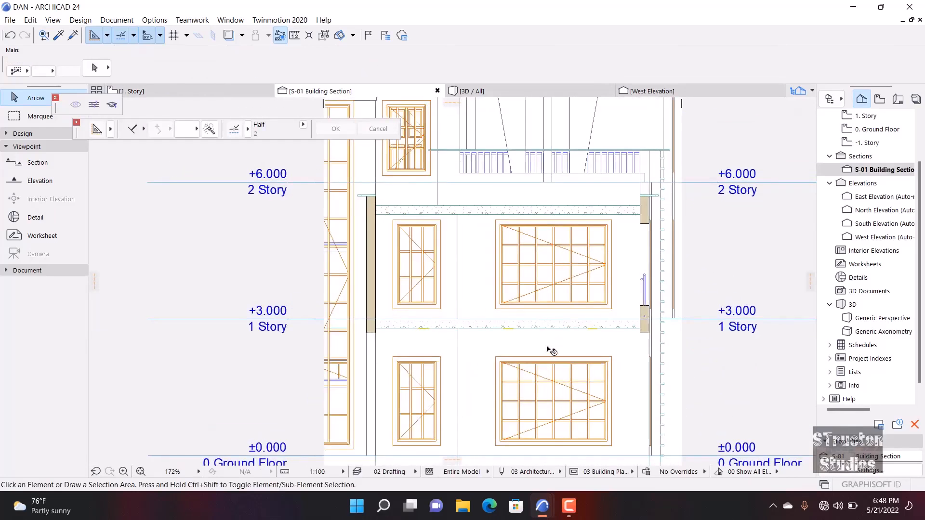
scroll(551, 350, up, 4)
scroll(442, 334, down, 4)
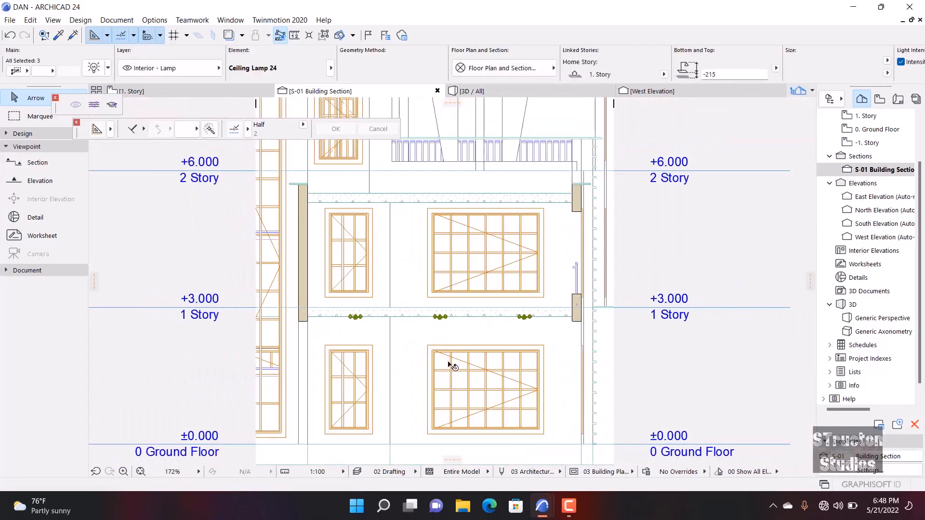
- Copy the grouped ceiling lamps vertically up 2500 mm from a lamp's top centre to the underside of the slab above
key(ctrl+shift+d)
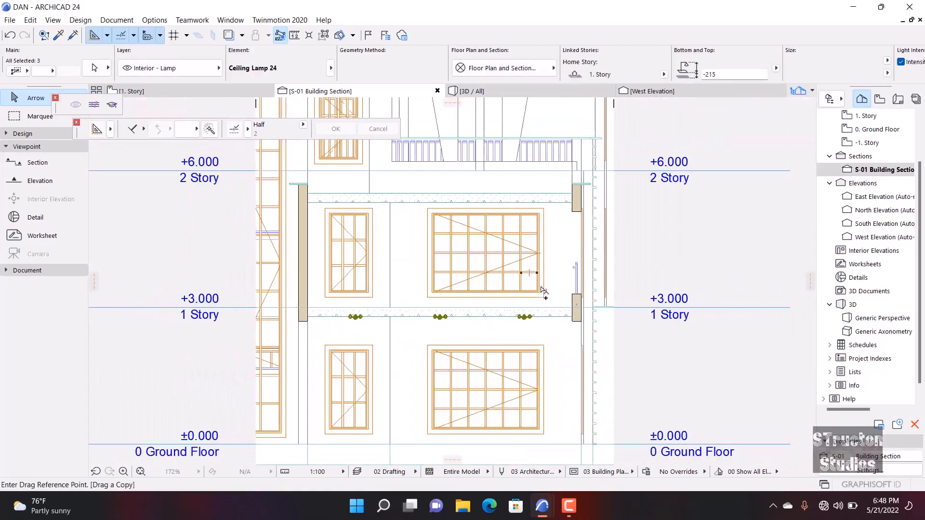
scroll(511, 328, up, 5)
scroll(503, 316, up, 7)
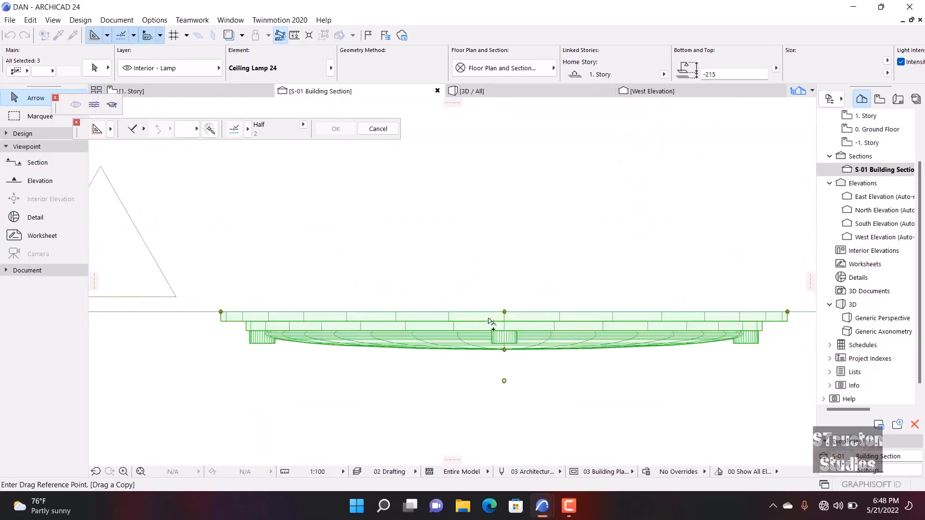
click(504, 312)
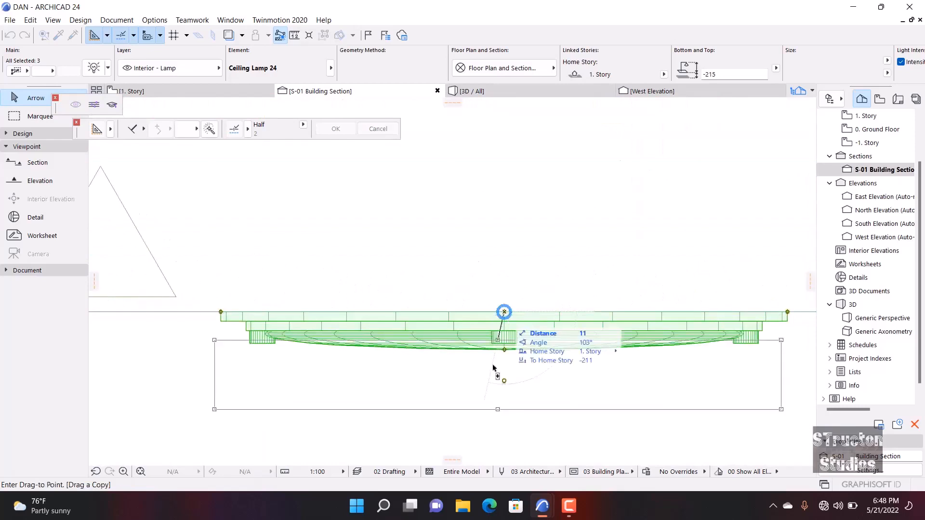
scroll(501, 355, down, 8)
scroll(500, 208, up, 8)
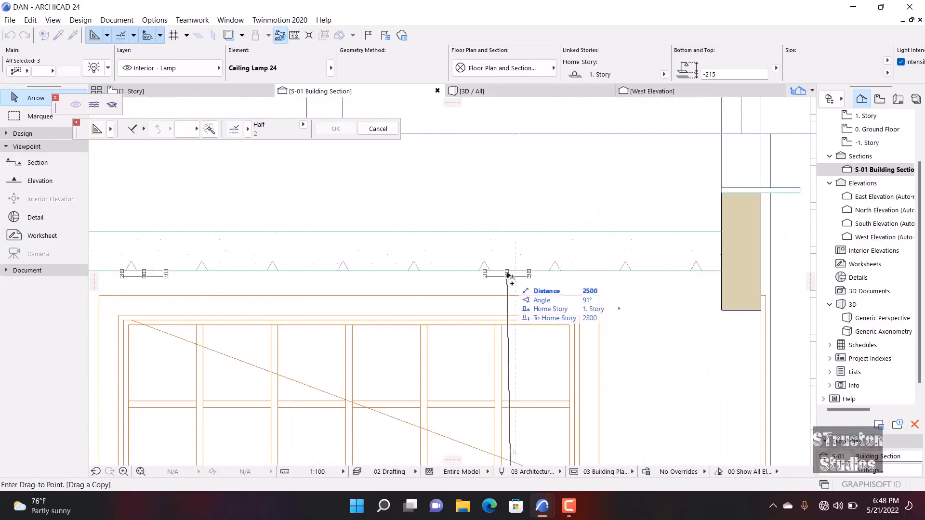
click(516, 274)
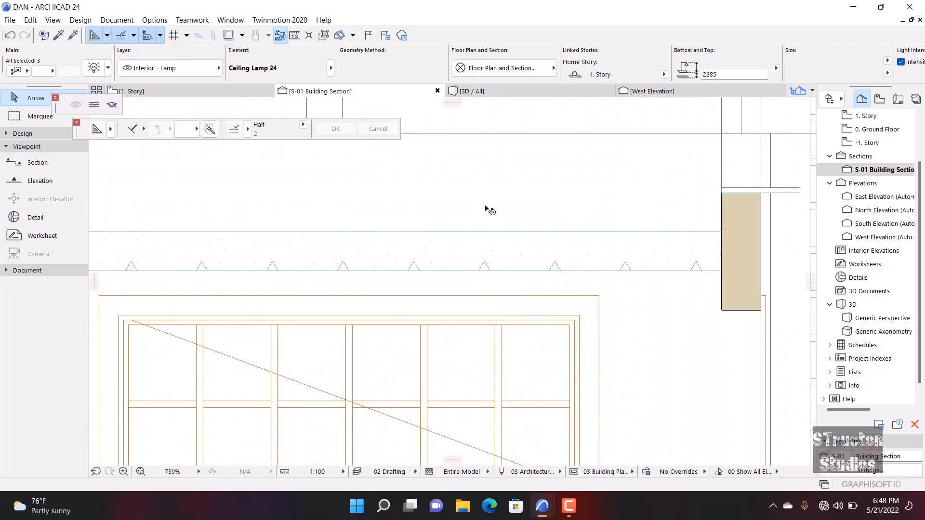
- Examine the ceiling lamps above the upper-floor balconies from several sides in the 3D view
click(470, 95)
shift+middle_drag(366, 202, 297, 268)
scroll(222, 236, down, 6)
shift+middle_drag(618, 168, 535, 304)
scroll(382, 234, up, 3)
shift+middle_drag(382, 235, 350, 225)
scroll(350, 225, down, 5)
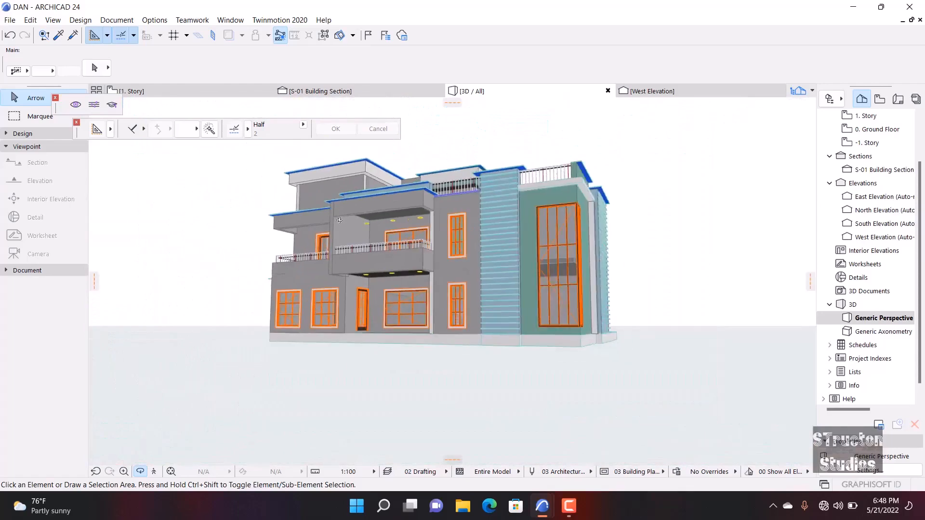
shift+middle_drag(450, 244, 256, 250)
scroll(393, 193, up, 10)
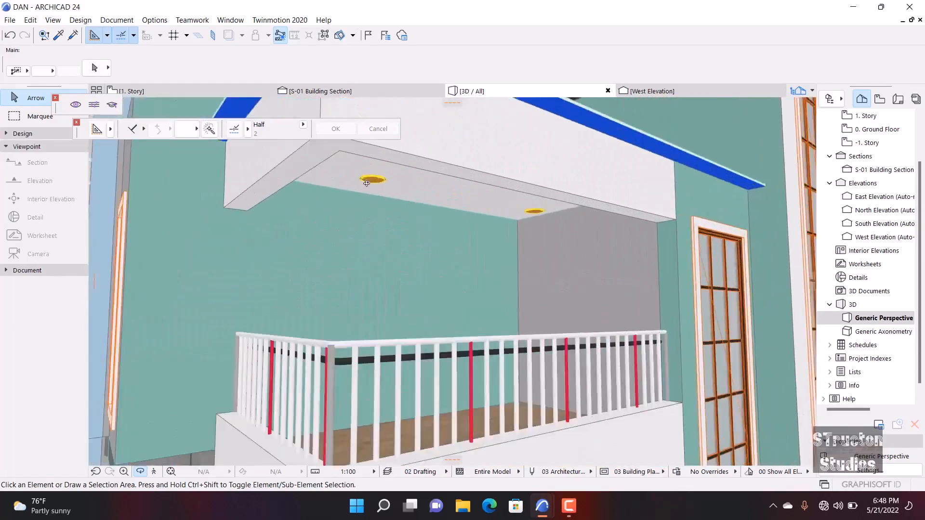
- Move the S-01 section line on the 1. Story plan from the south balcony onto the north balcony
scroll(393, 193, down, 10)
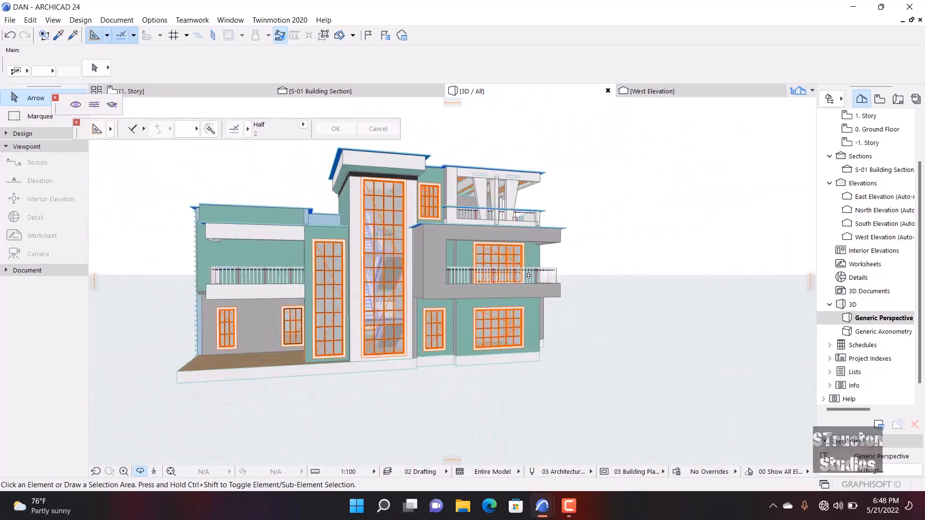
shift+middle_drag(528, 276, 161, 250)
scroll(277, 254, up, 8)
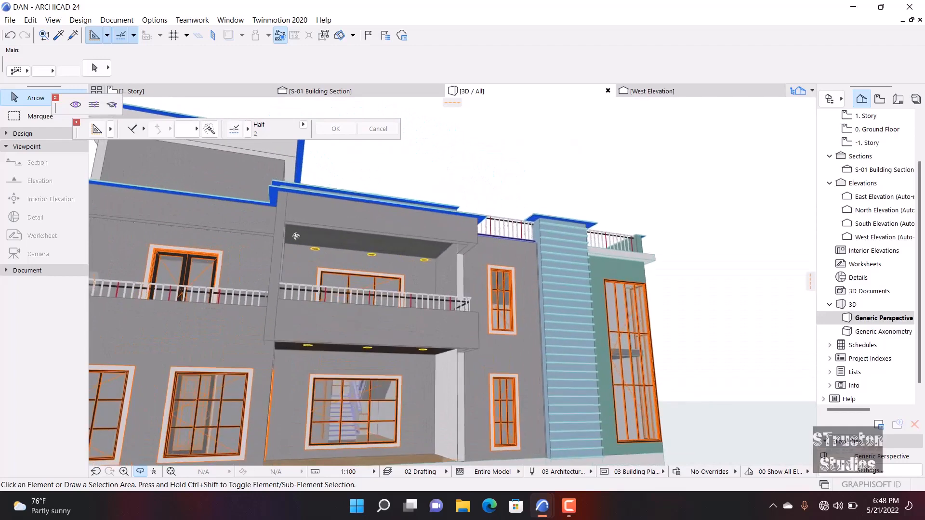
shift+middle_drag(276, 254, 265, 192)
click(223, 94)
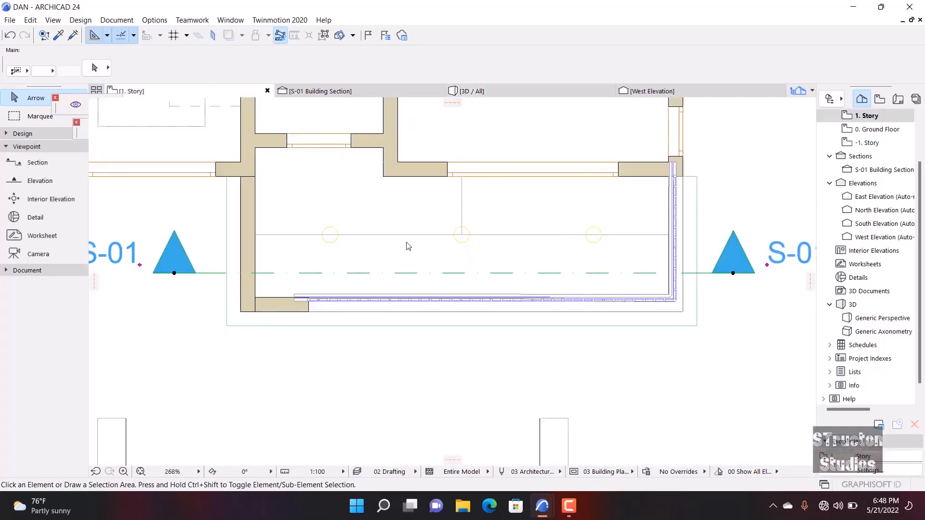
click(476, 271)
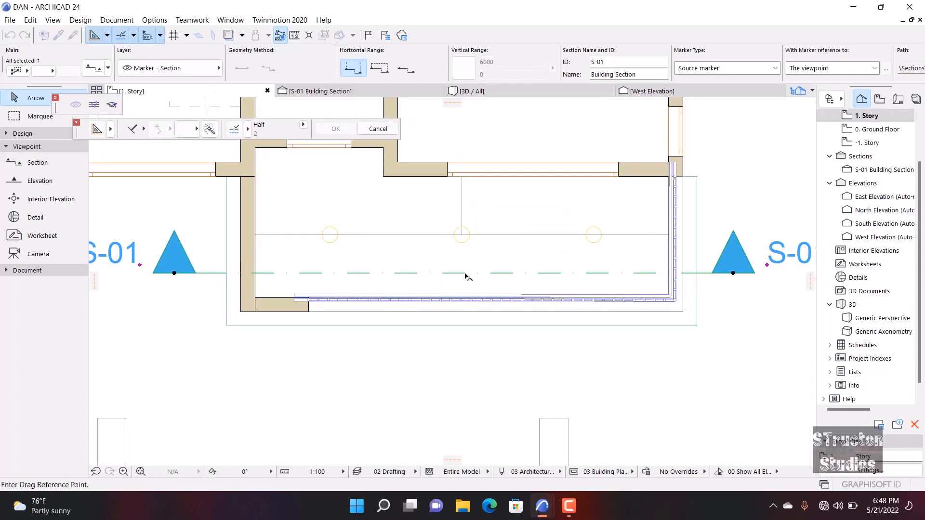
click(466, 277)
scroll(517, 408, down, 8)
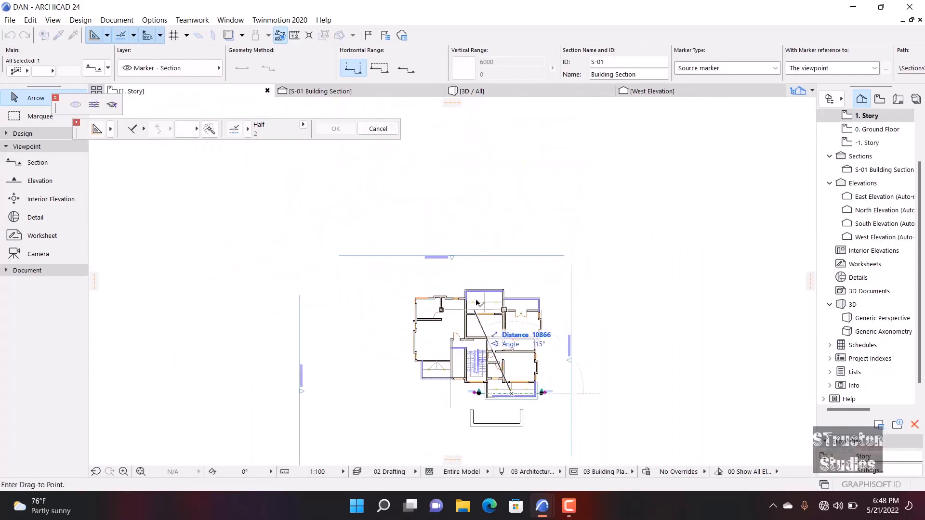
scroll(477, 306, up, 8)
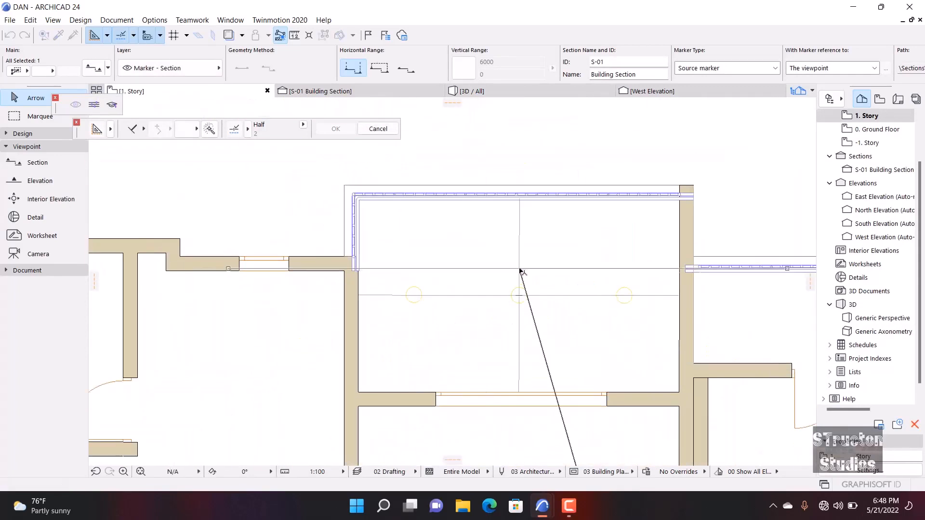
click(520, 271)
scroll(413, 212, down, 6)
- Shift the S-01 section line southward past the north balcony's three ceiling lamps, keeping it facing north
key(ctrl+e)
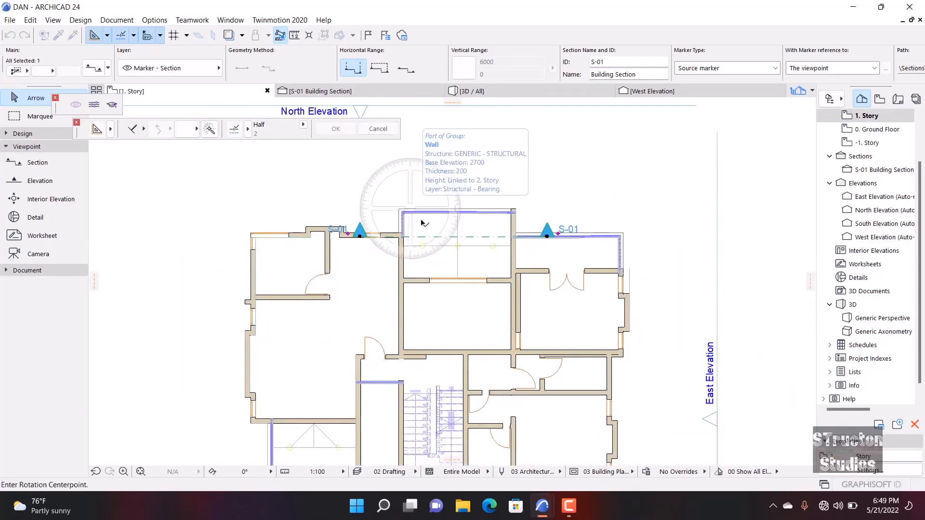
scroll(424, 223, up, 4)
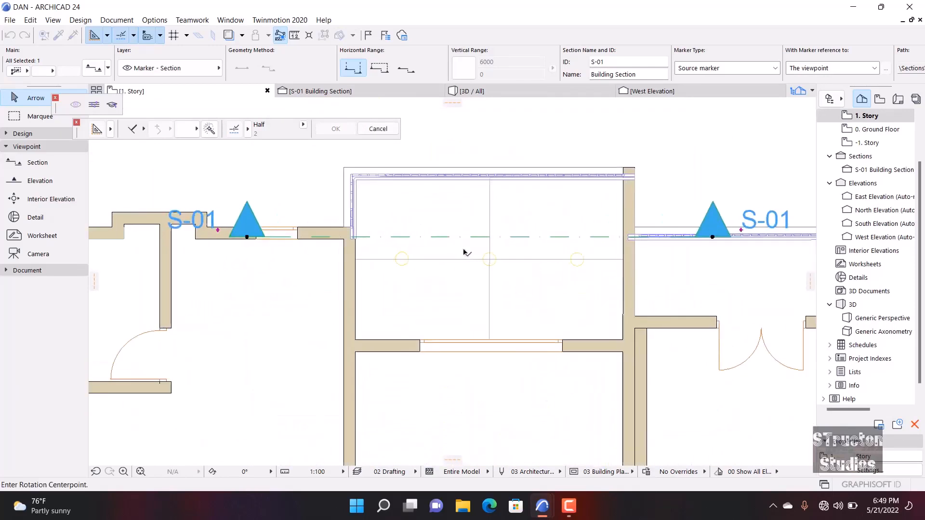
click(494, 241)
click(565, 245)
click(490, 285)
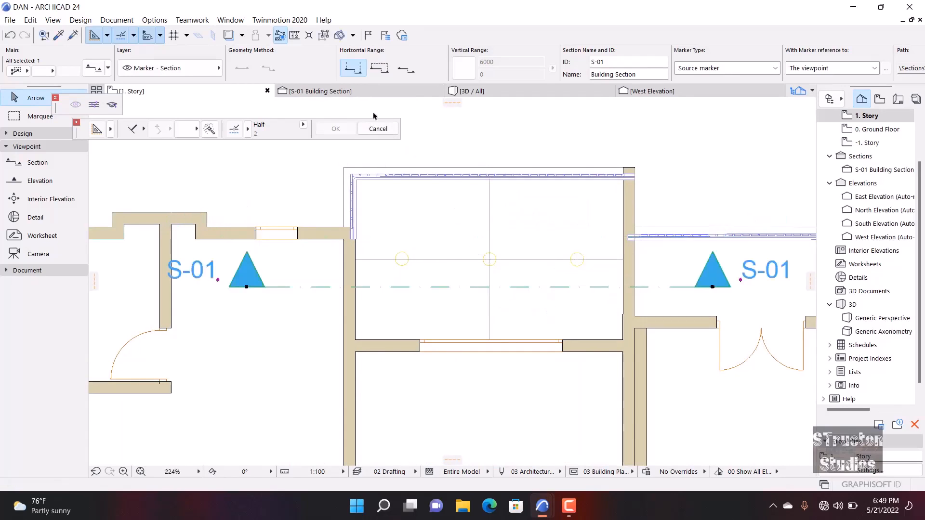
- Move the north balcony's three upper ceiling lamps up 100 mm in the S-01 building section and view the balconies in 3D
click(354, 91)
scroll(384, 188, up, 5)
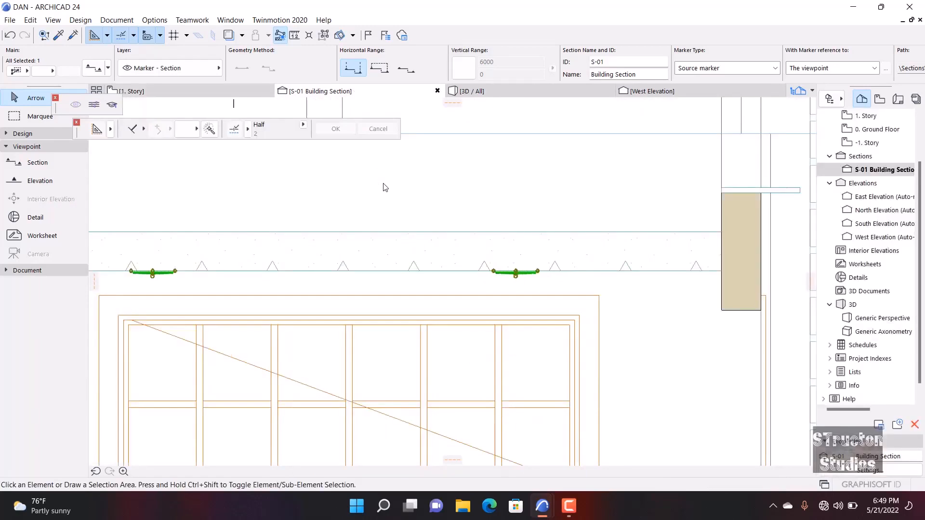
scroll(419, 262, down, 5)
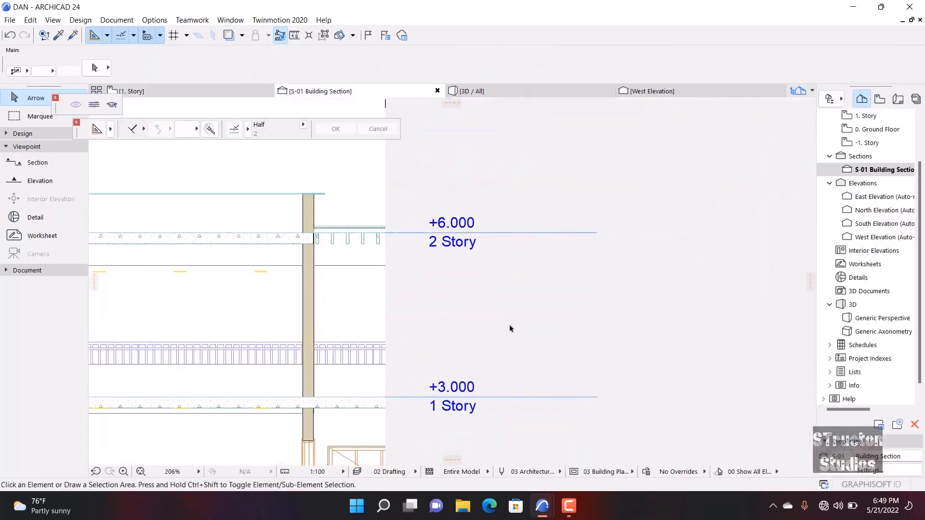
scroll(510, 327, down, 2)
scroll(324, 367, up, 5)
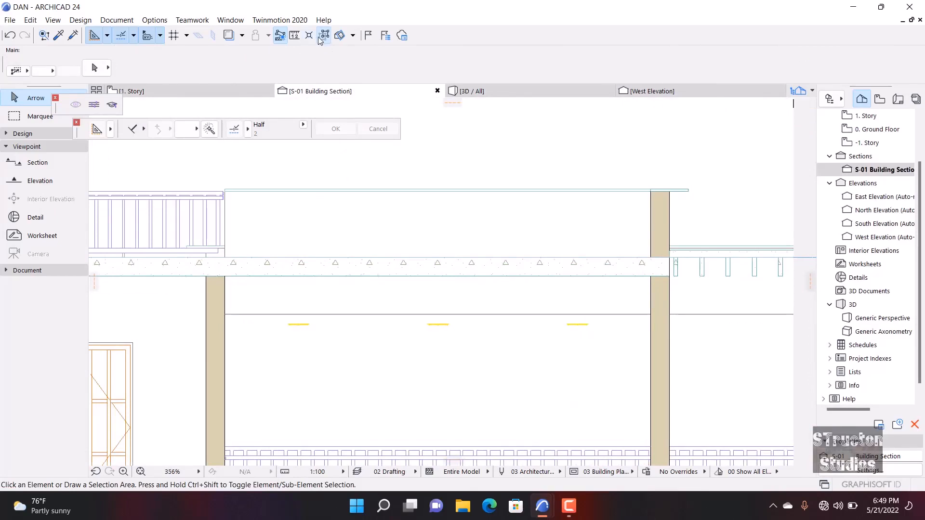
click(303, 325)
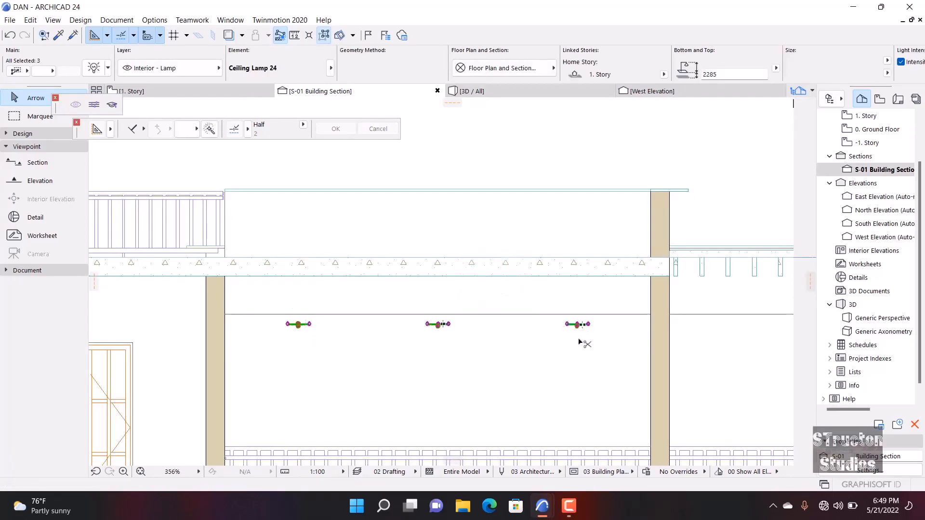
key(ctrl+d)
scroll(585, 321, up, 6)
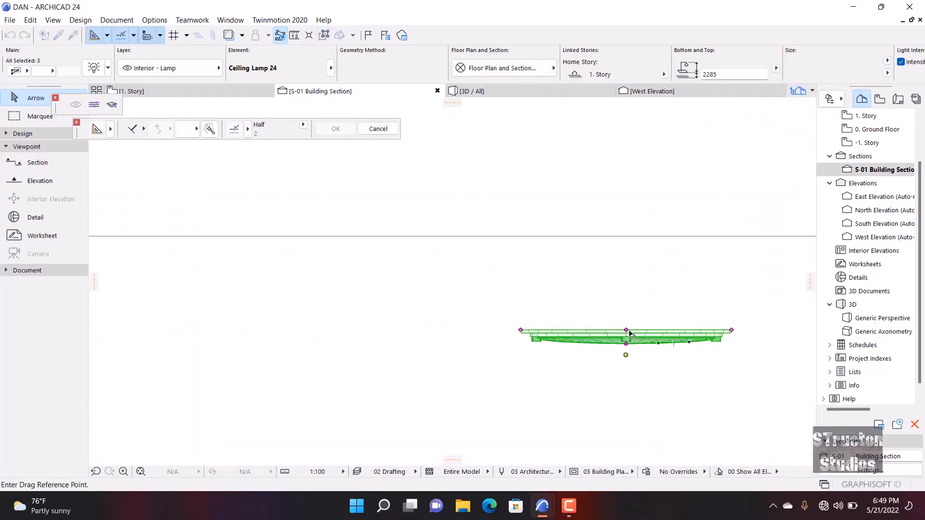
click(629, 331)
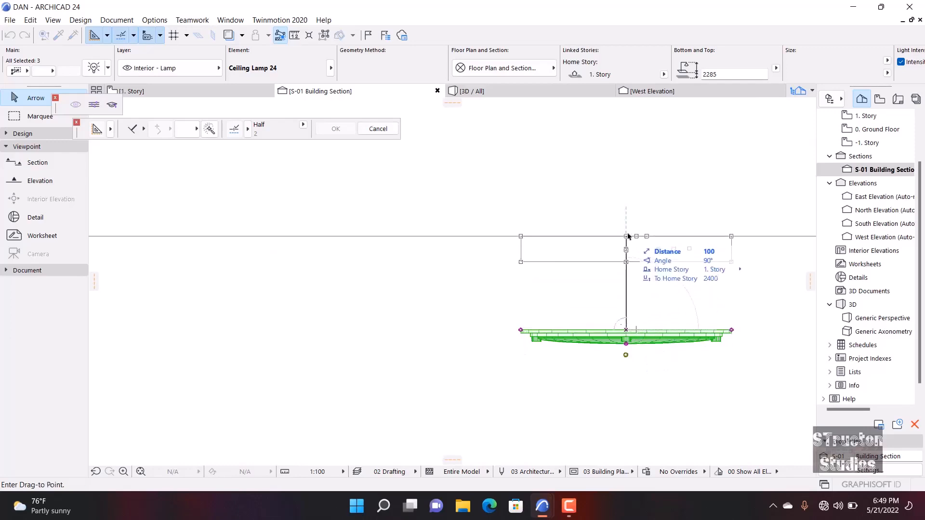
click(628, 236)
click(511, 91)
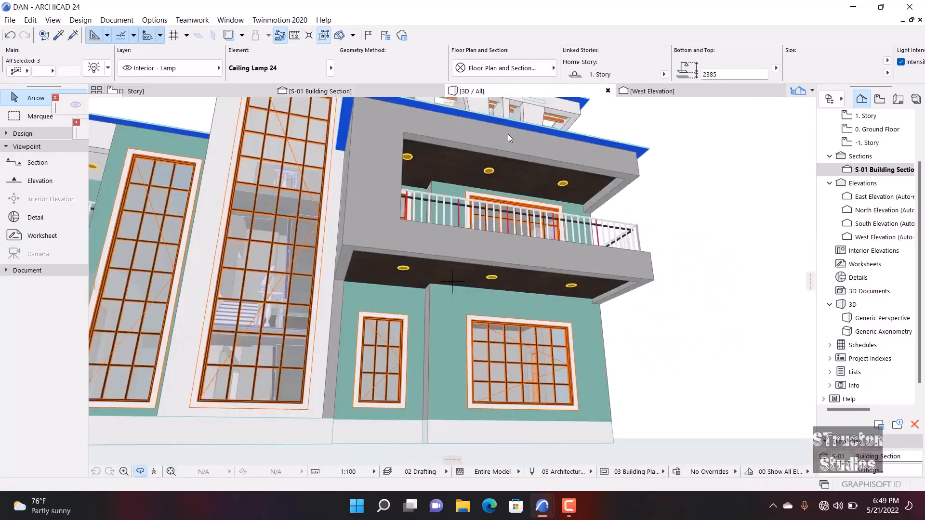
shift+middle_drag(491, 186, 231, 250)
shift+middle_drag(545, 237, 481, 231)
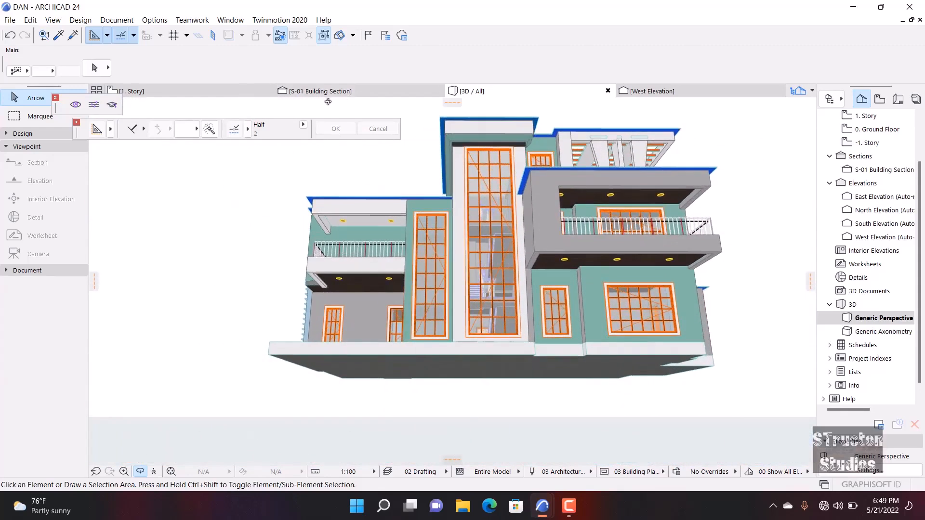
- Raise the same three ceiling lamps another 415 mm or so in the S-01 building section to the concrete slab's underside
click(328, 94)
scroll(438, 271, down, 8)
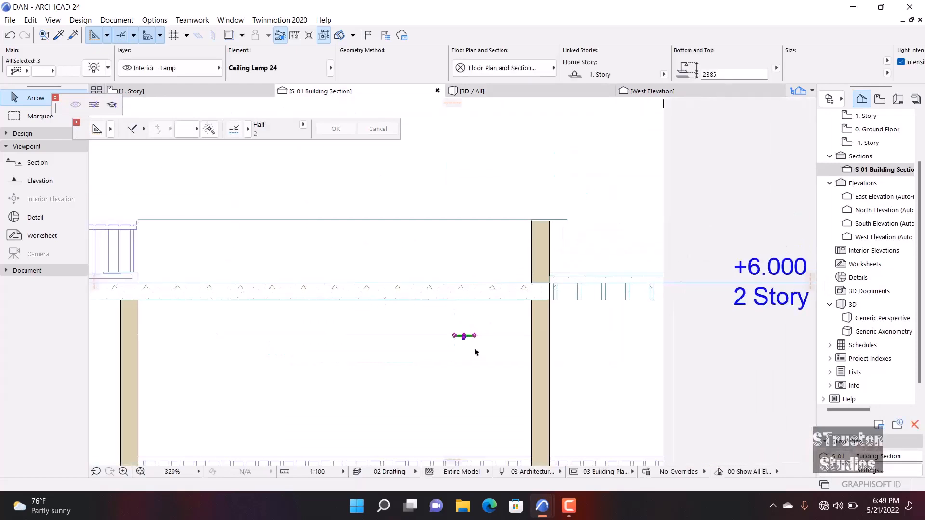
scroll(494, 348, down, 4)
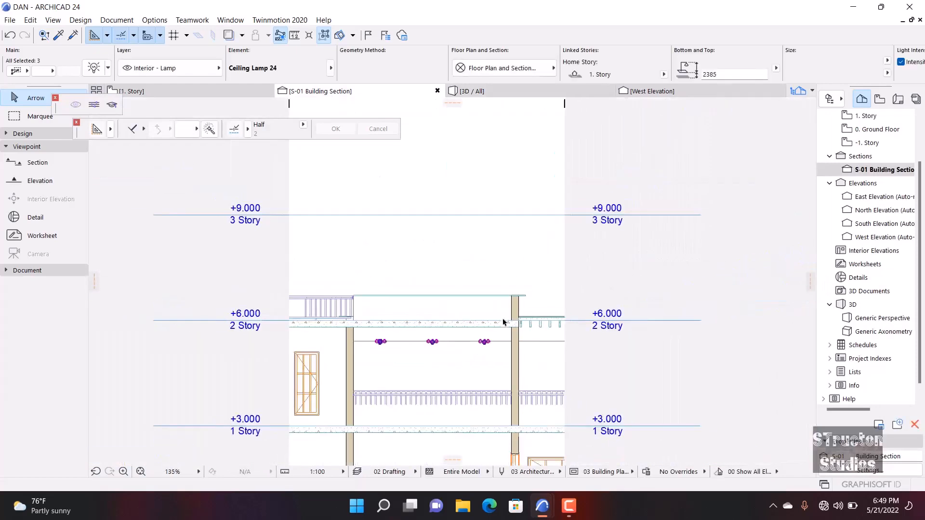
key(ctrl+d)
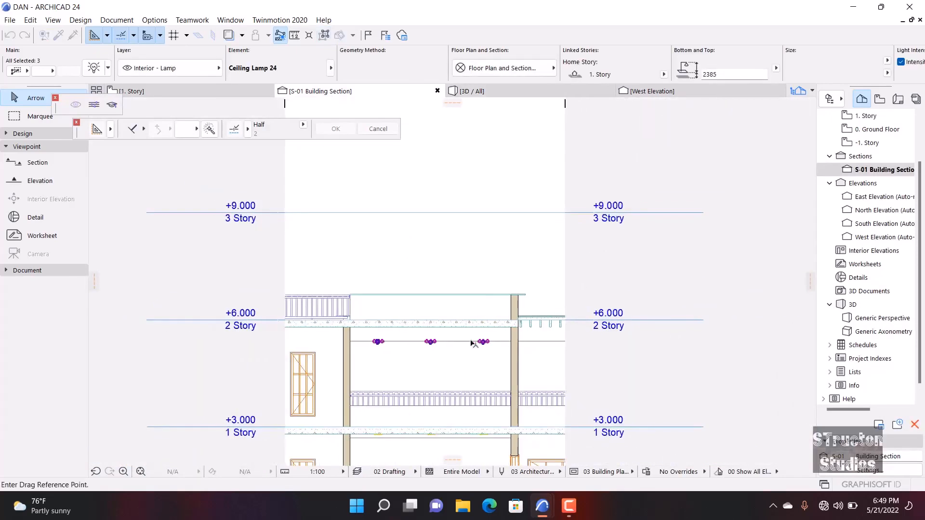
scroll(501, 342, up, 8)
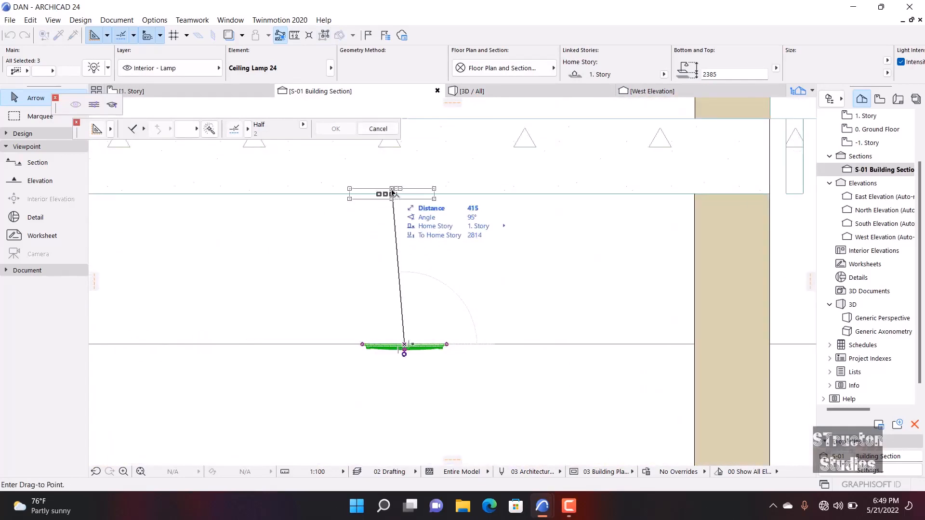
- Examine the balcony ceiling lamps, roof edges and stair tower from several sides in the 3D view
click(465, 95)
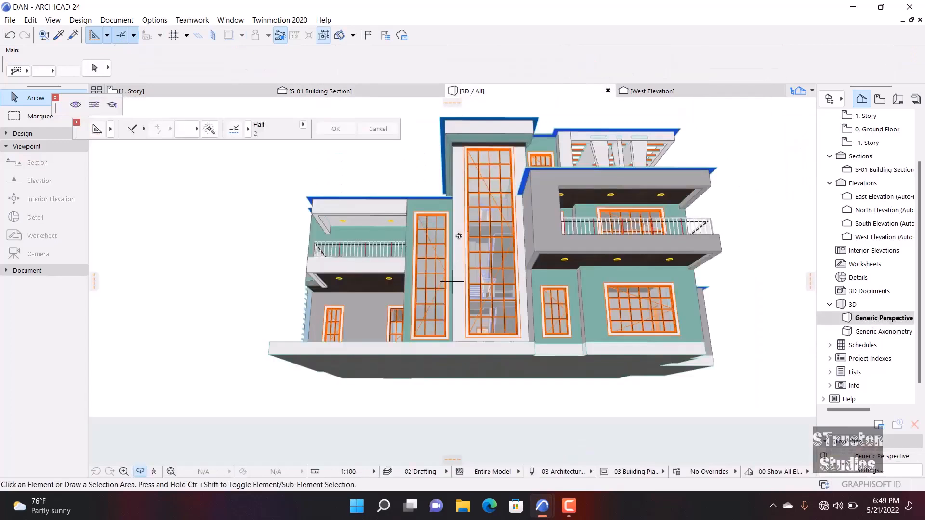
shift+middle_drag(458, 236, 264, 224)
scroll(339, 240, down, 5)
scroll(357, 161, up, 6)
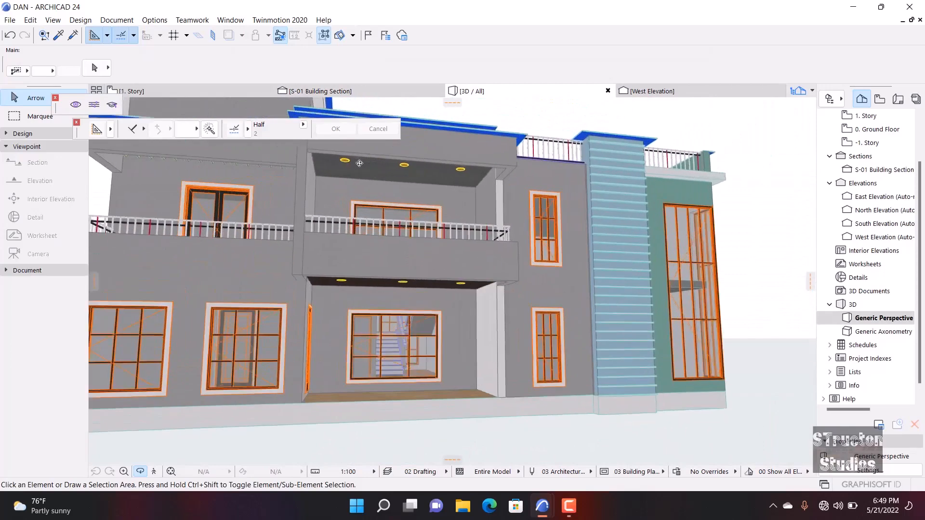
shift+middle_drag(357, 161, 392, 223)
scroll(350, 188, down, 6)
scroll(512, 244, up, 3)
shift+middle_drag(449, 246, 580, 287)
scroll(580, 287, down, 5)
scroll(559, 168, up, 5)
scroll(559, 169, down, 4)
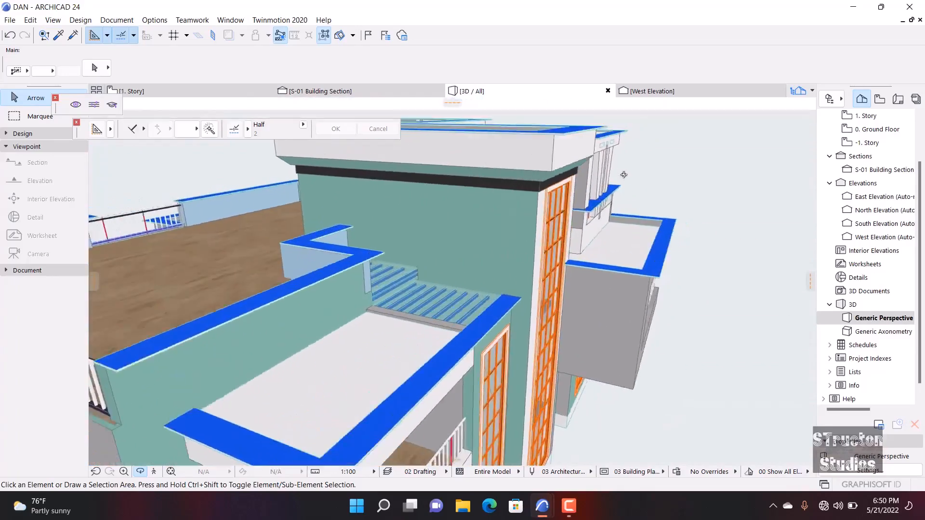
scroll(410, 261, up, 6)
scroll(410, 260, down, 5)
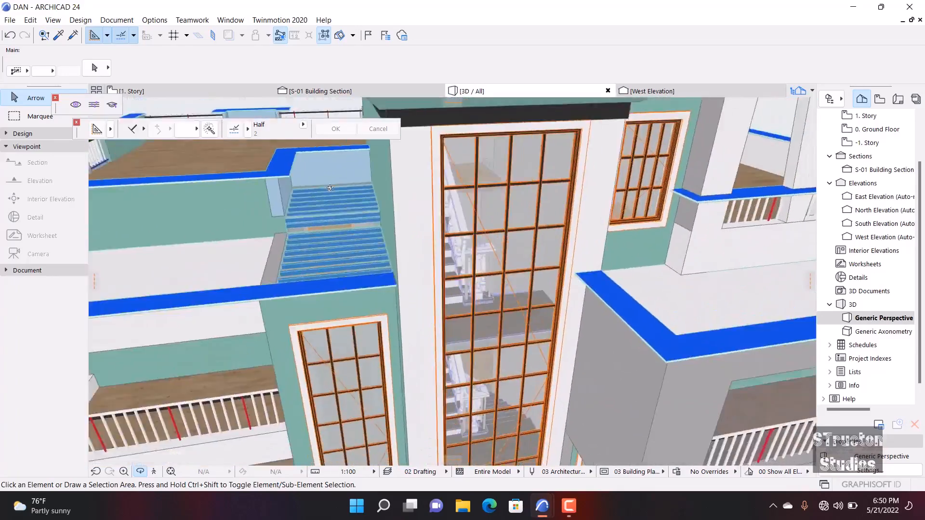
scroll(486, 161, up, 4)
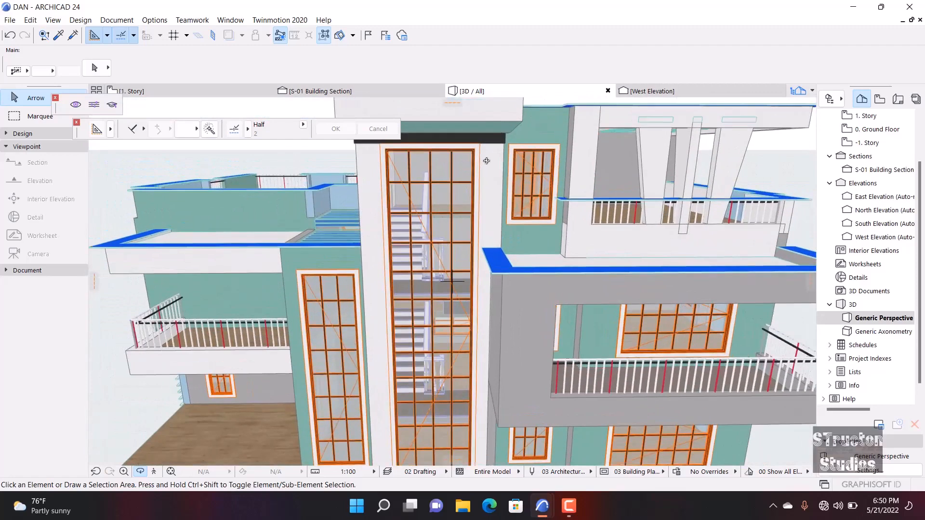
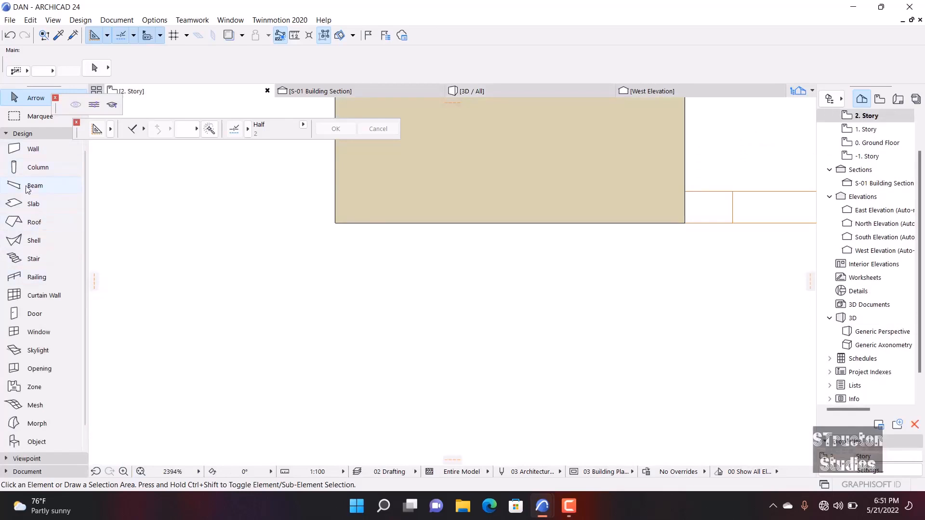
- Draw a 470 by 80 mm rectangular slab along the wall's outer face on the 2. Story plan, starting from the wall corner
click(32, 204)
scroll(399, 222, up, 3)
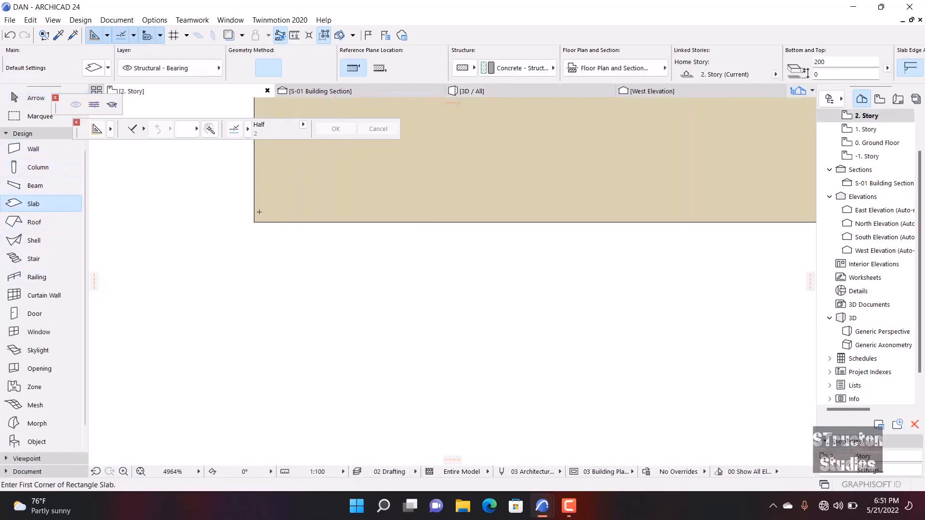
click(255, 223)
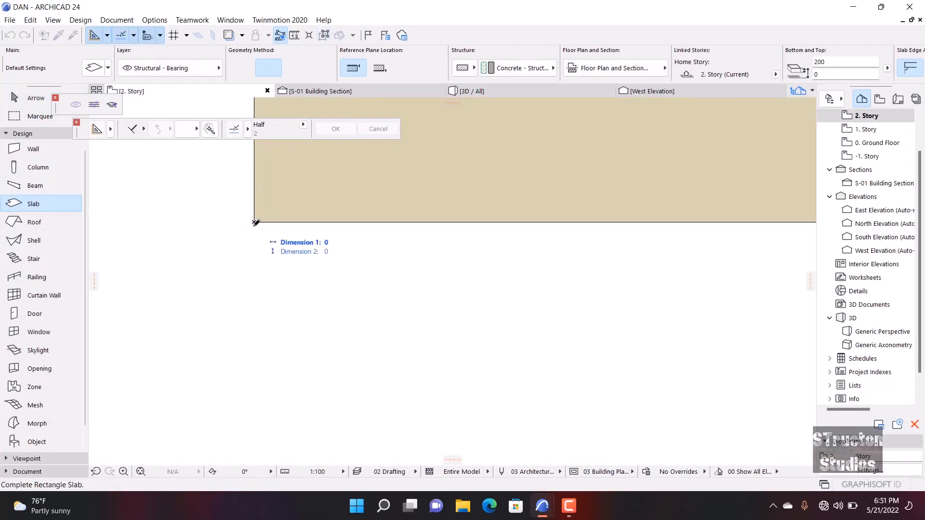
scroll(306, 252, down, 2)
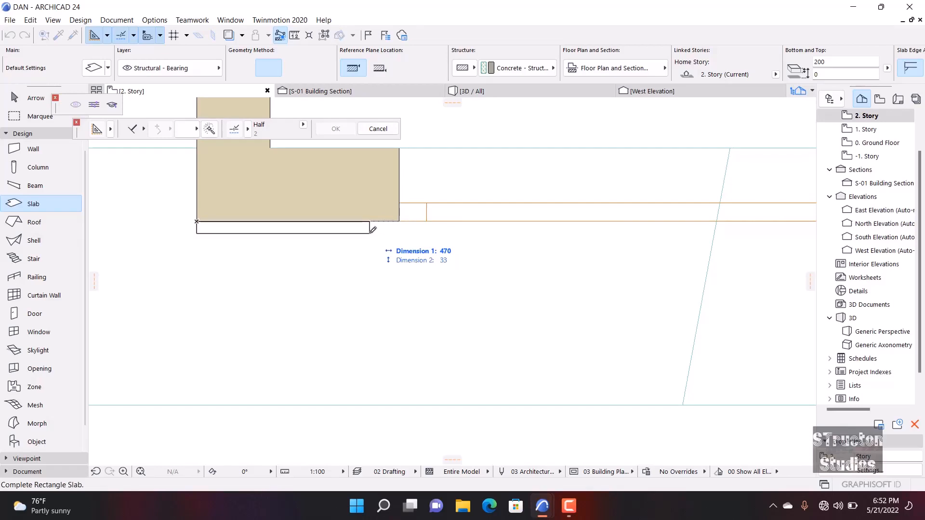
key(Tab)
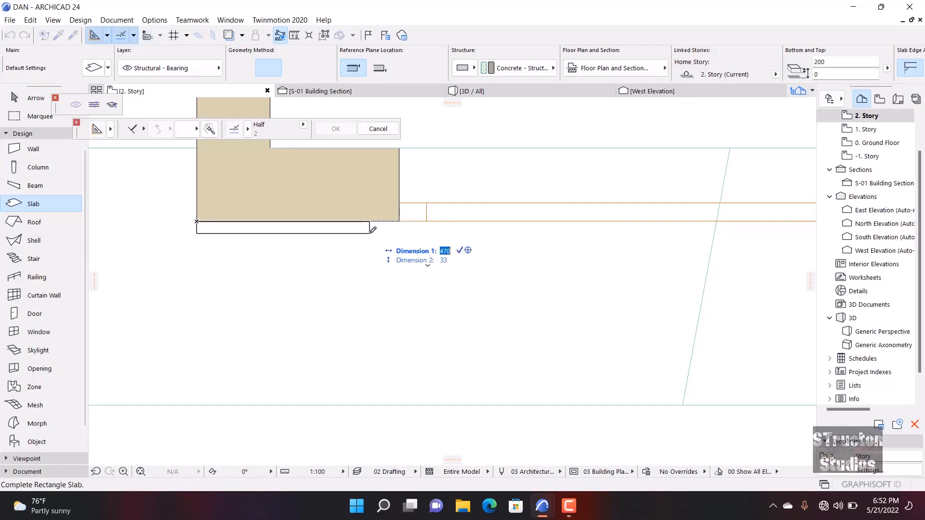
key(Tab)
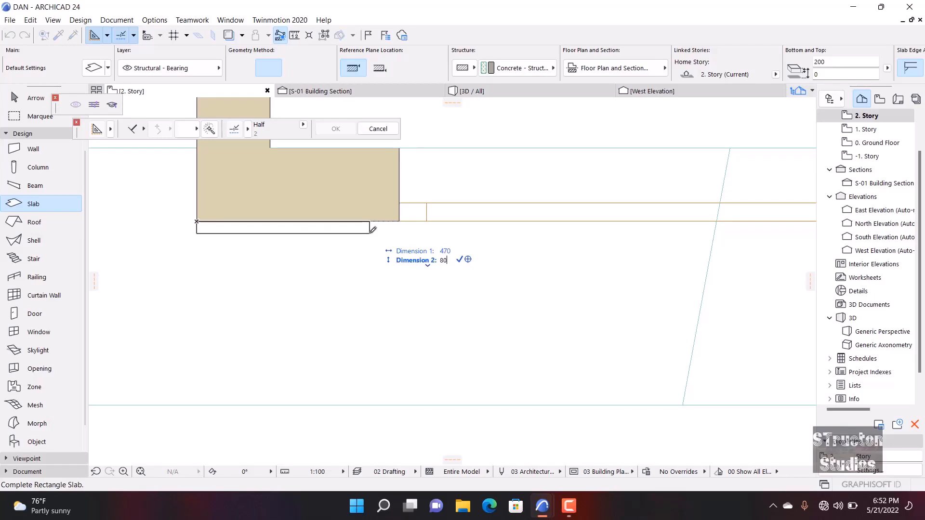
key(Return)
key(Escape)
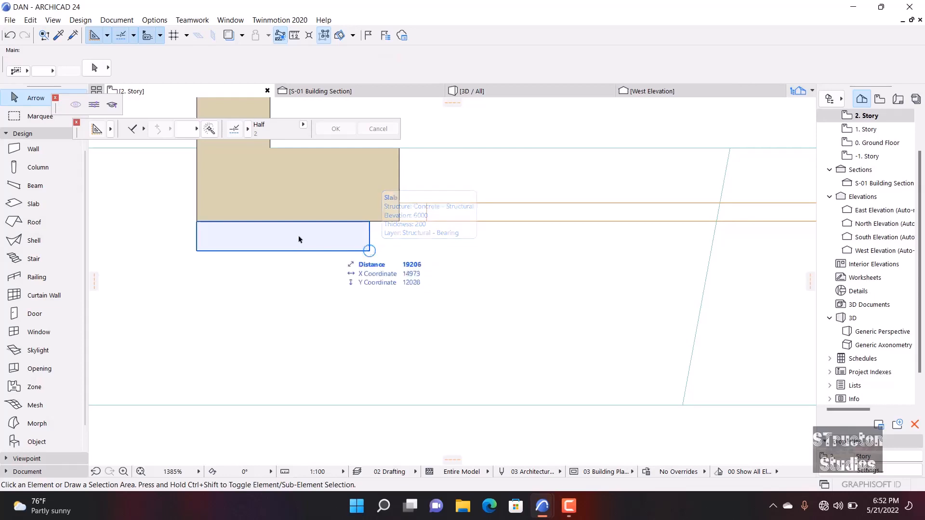
- Fillet the two outer corners of the new rectangular slab on the 2. Story plan with a 35 mm radius
click(369, 251)
click(369, 251)
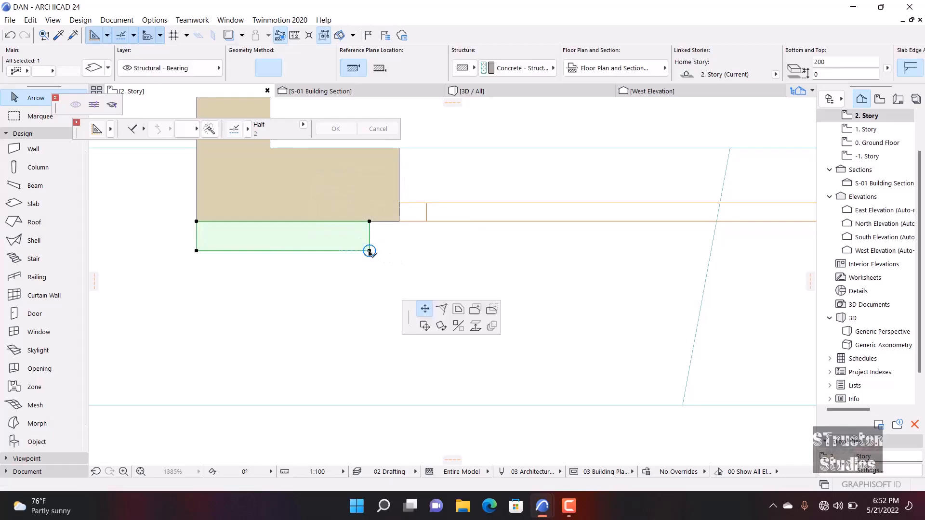
click(128, 107)
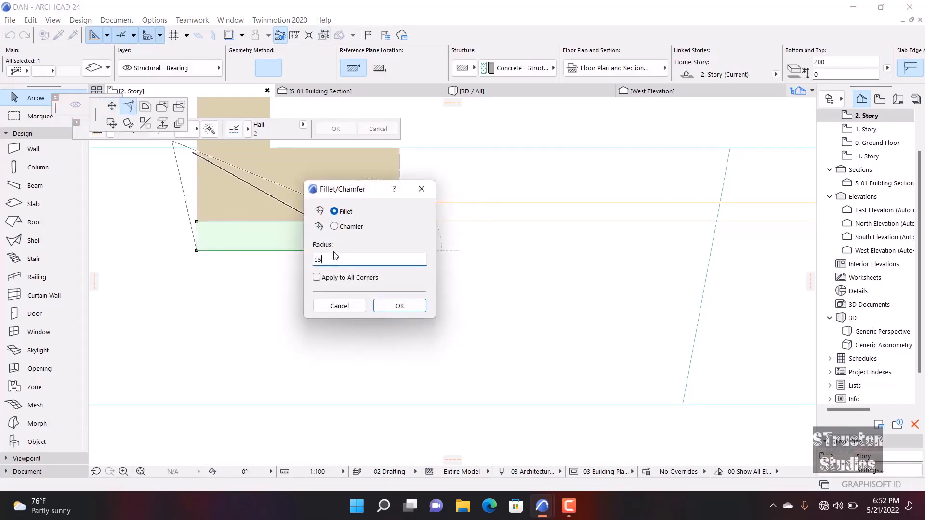
click(399, 306)
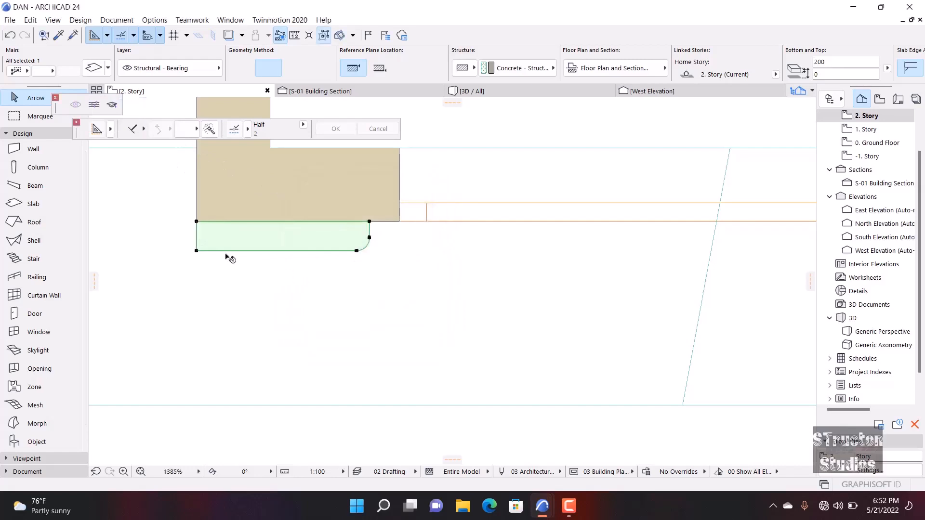
click(196, 251)
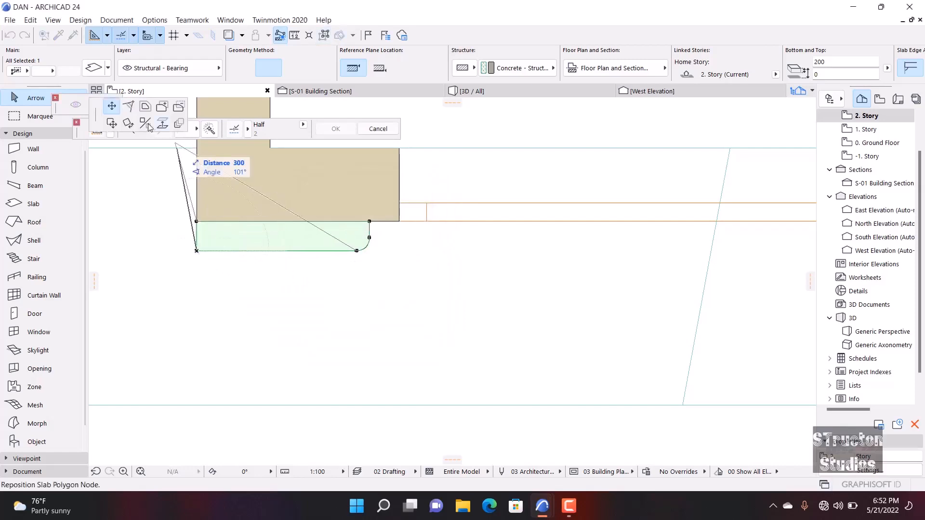
click(129, 107)
click(223, 304)
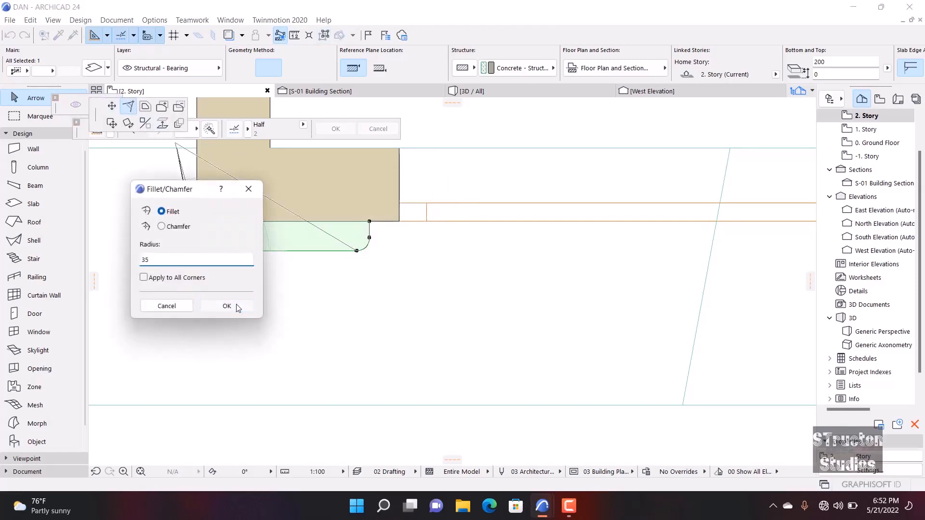
- Check the rounded slab on the stair tower in 3D, and open the South Elevation at the tower
click(471, 92)
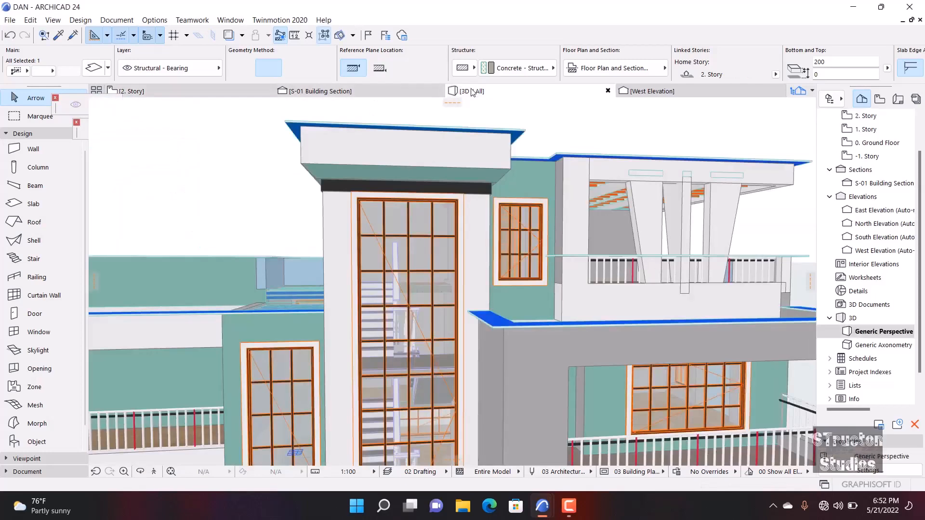
click(342, 309)
scroll(344, 308, up, 3)
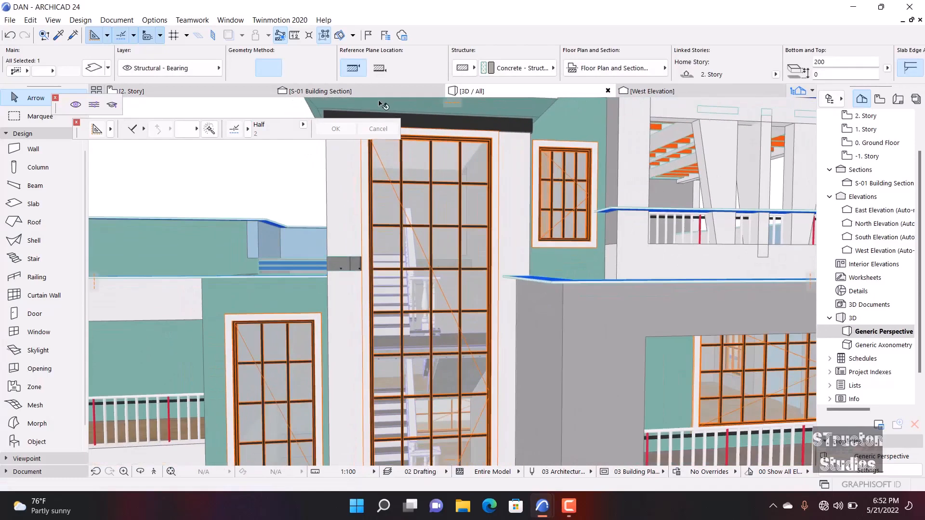
click(222, 91)
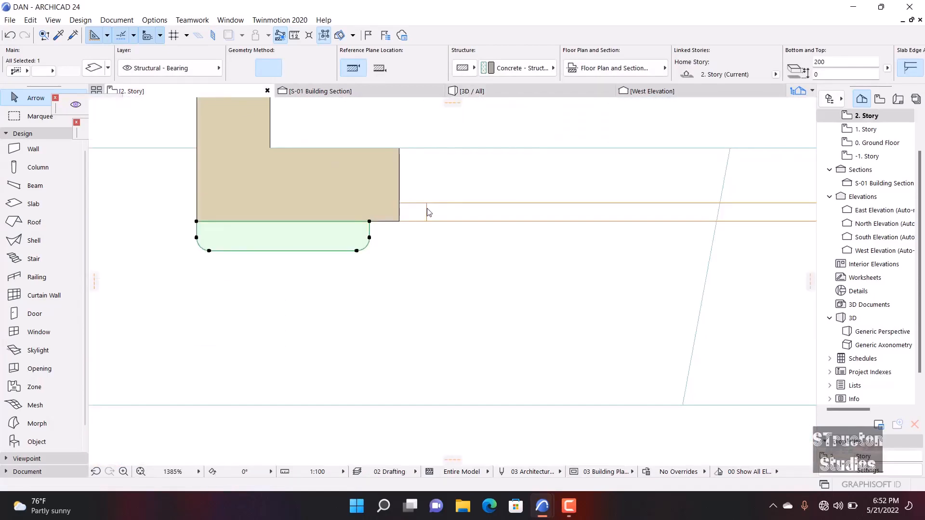
scroll(428, 212, down, 8)
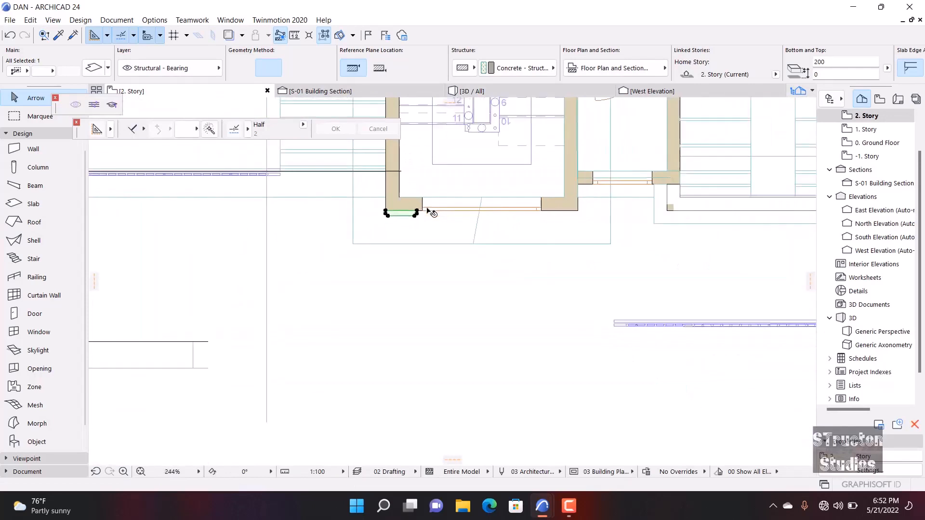
scroll(428, 211, down, 8)
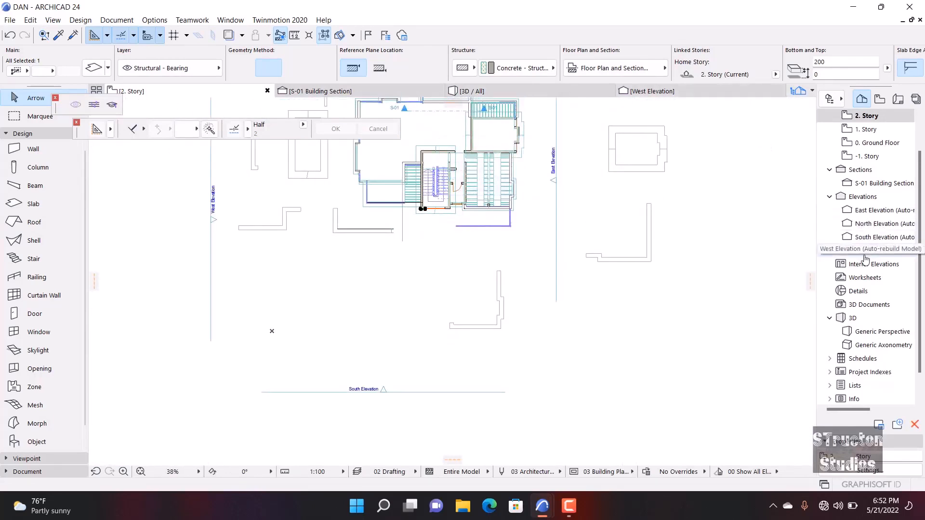
double_click(874, 236)
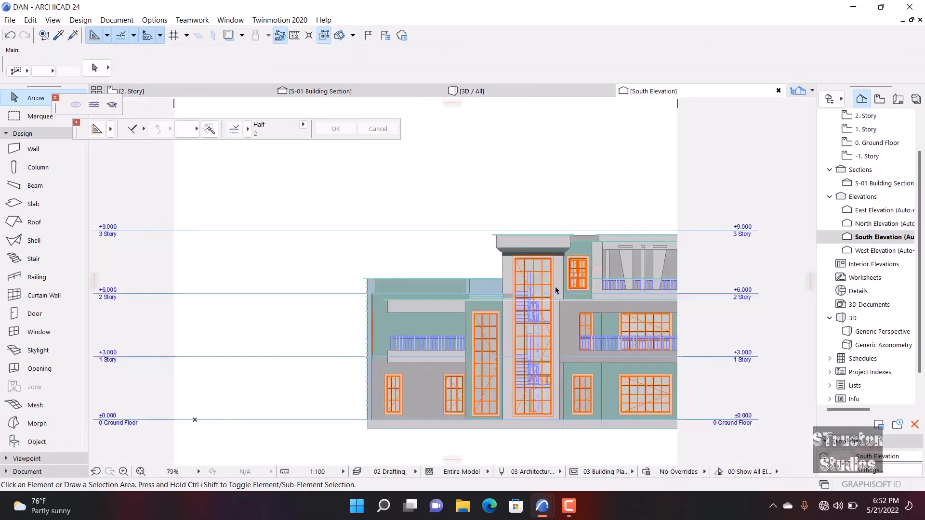
scroll(580, 301, up, 5)
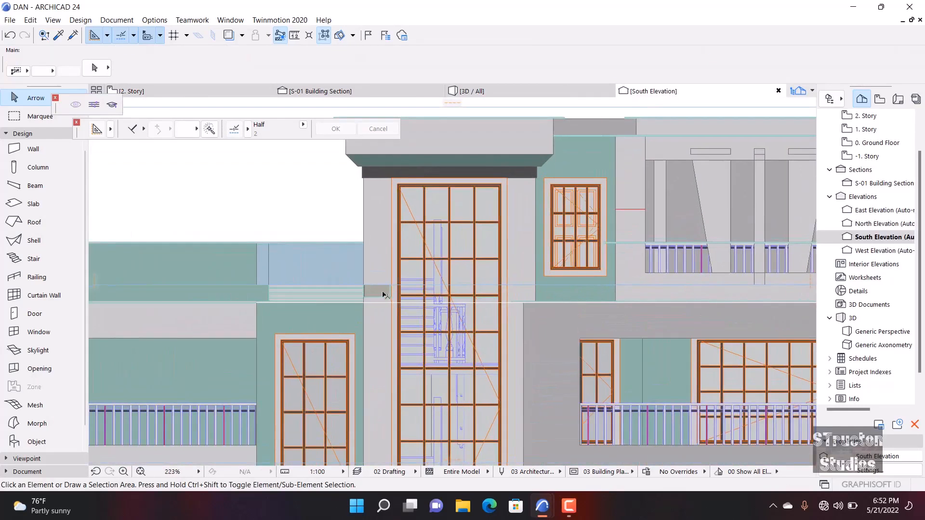
- Copy the rounded slab 1800 mm straight up the tower wall to the underside of the dark band above the tall window
click(384, 294)
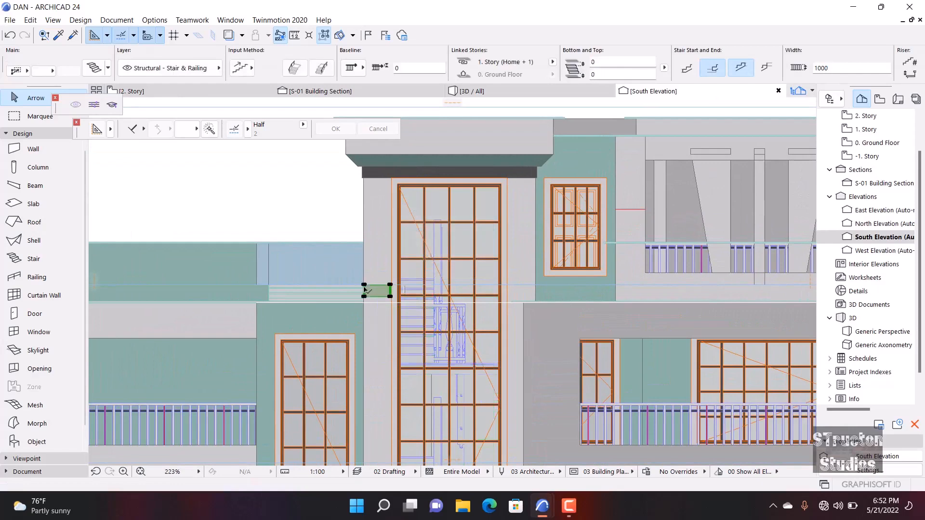
click(366, 291)
key(ctrl+d)
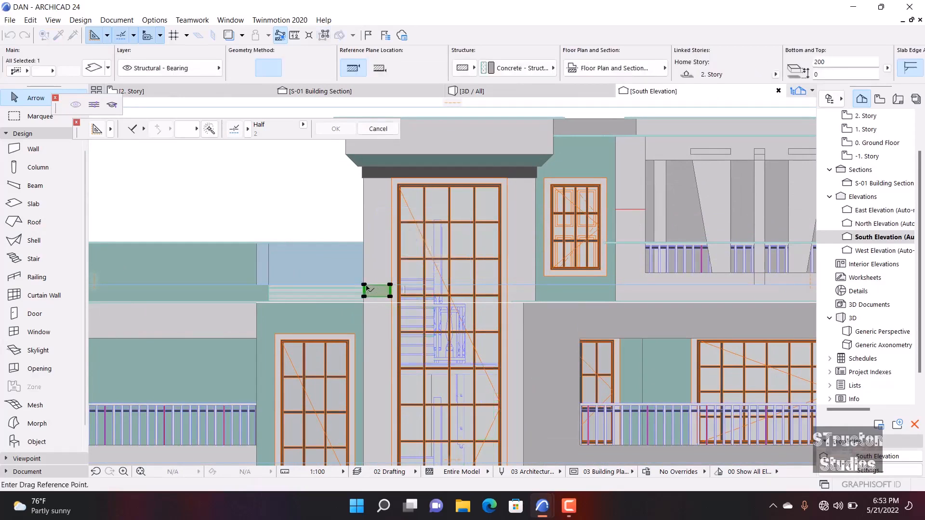
scroll(367, 289, up, 5)
key(ctrl)
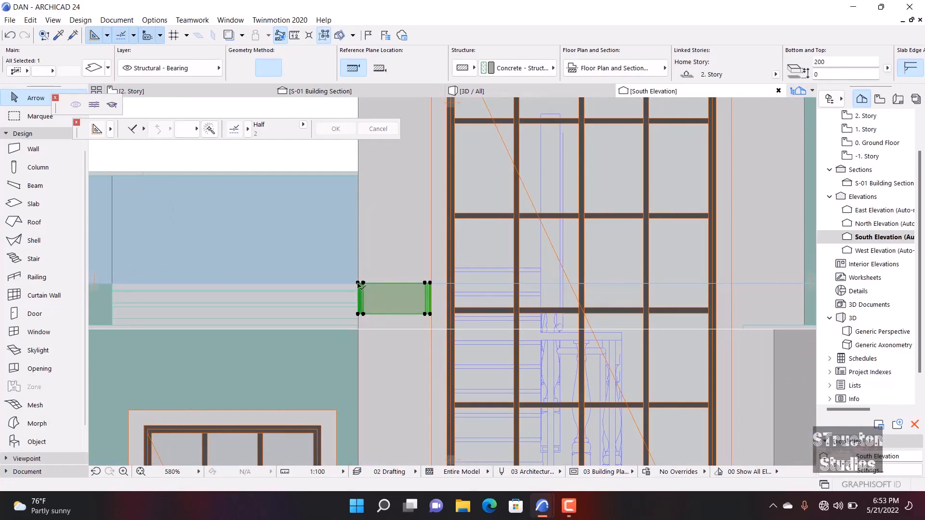
click(360, 284)
scroll(366, 242, down, 2)
scroll(368, 241, down, 2)
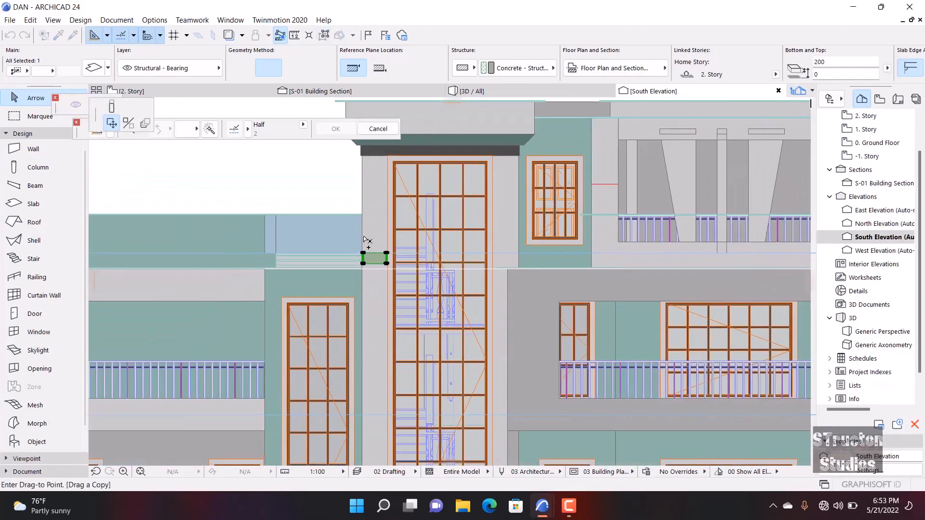
click(362, 157)
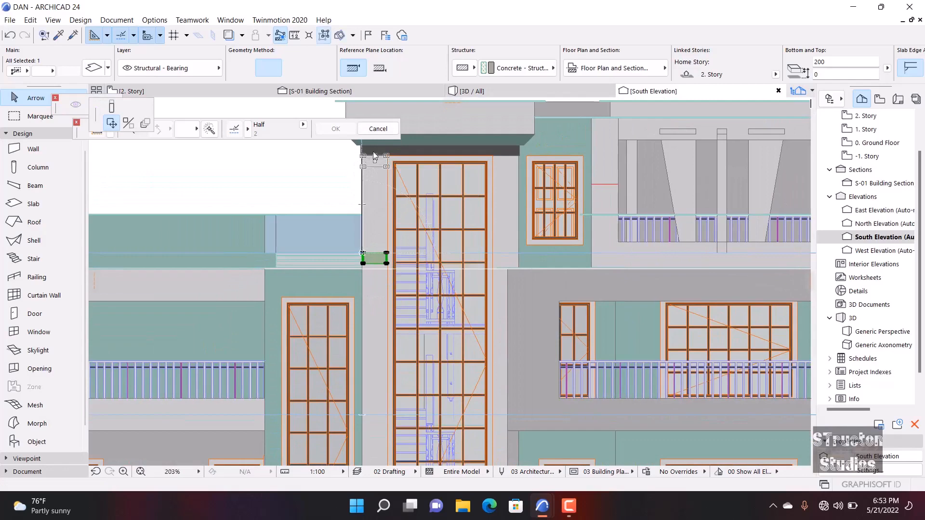
scroll(378, 147, up, 2)
scroll(378, 149, up, 3)
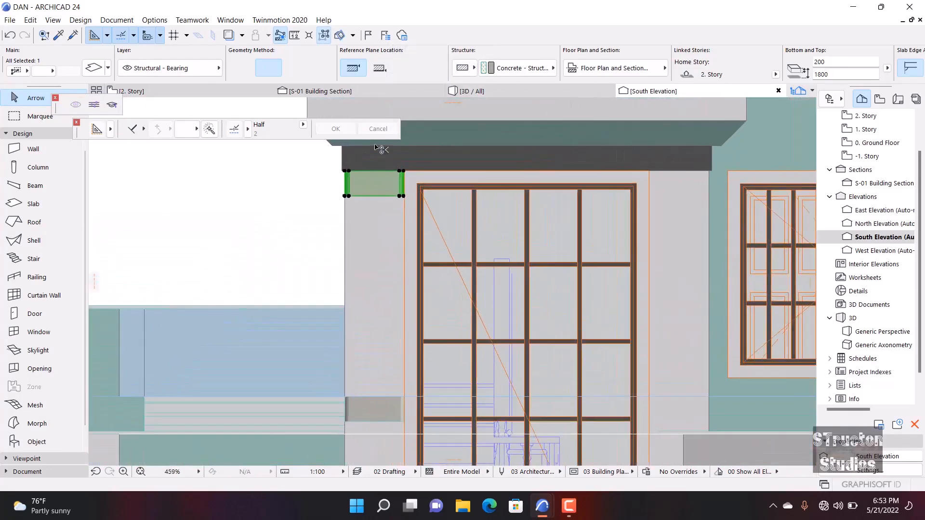
- Stretch the copied slab's lower edge downward to a thickness of about 388 mm
click(330, 237)
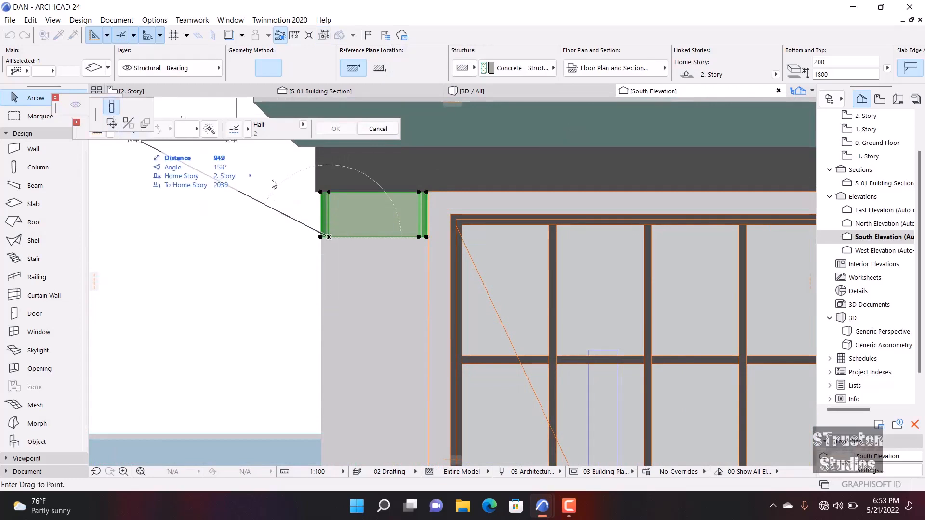
click(111, 107)
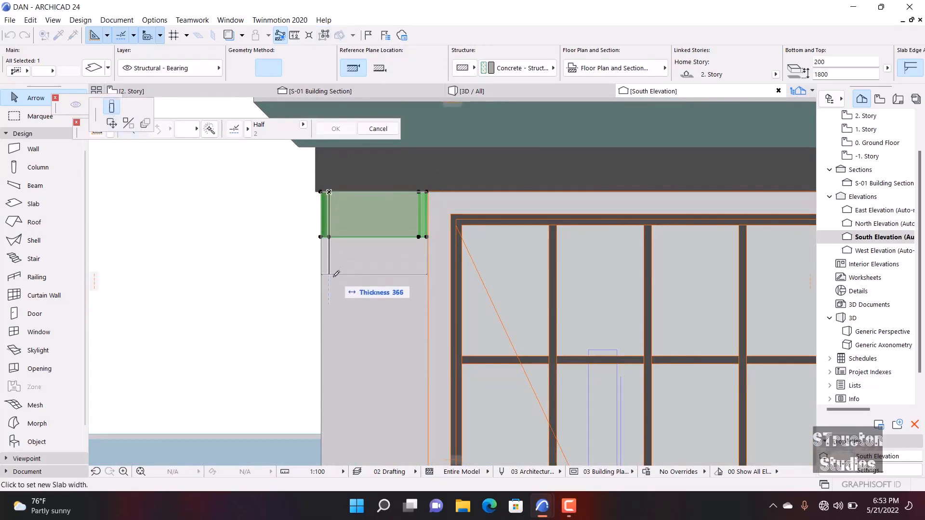
click(336, 279)
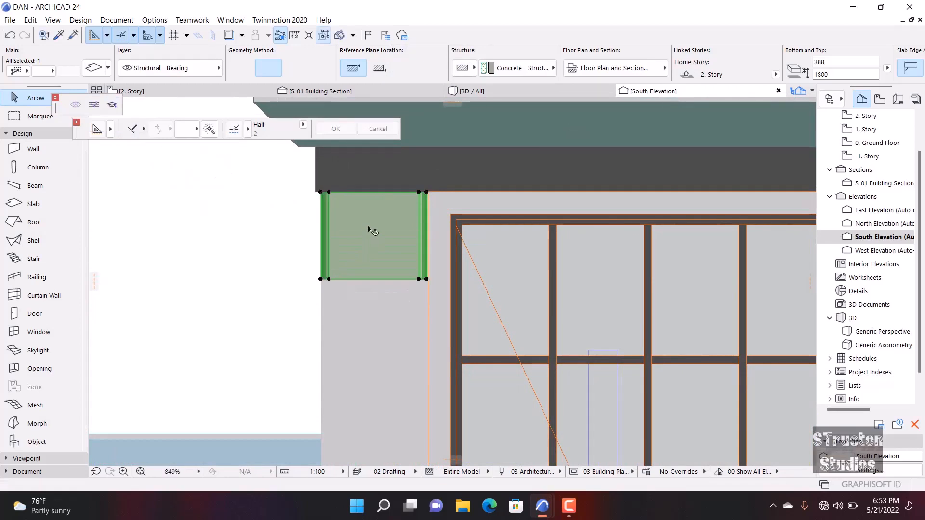
- Override the copied slab's top, edge and bottom surfaces with Paint - Golden Ochre DA 01
double_click(373, 231)
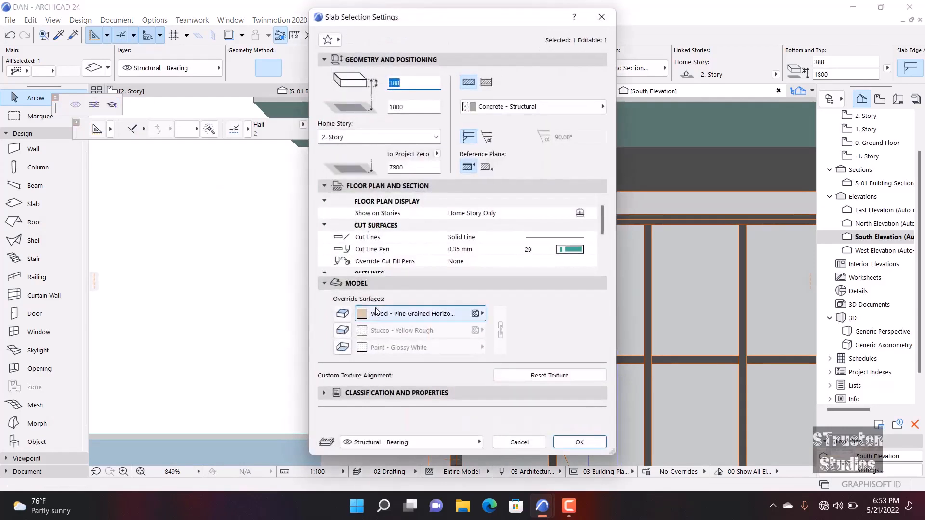
click(377, 312)
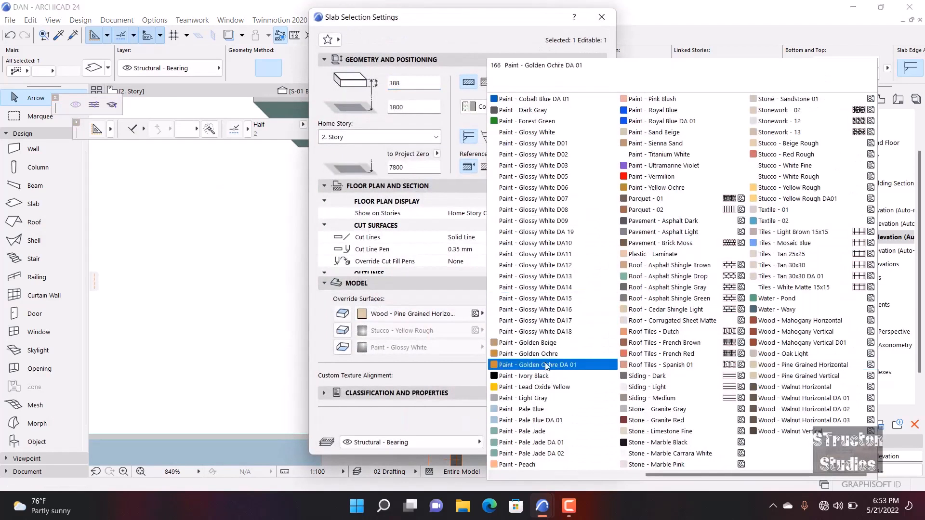
click(547, 367)
click(342, 330)
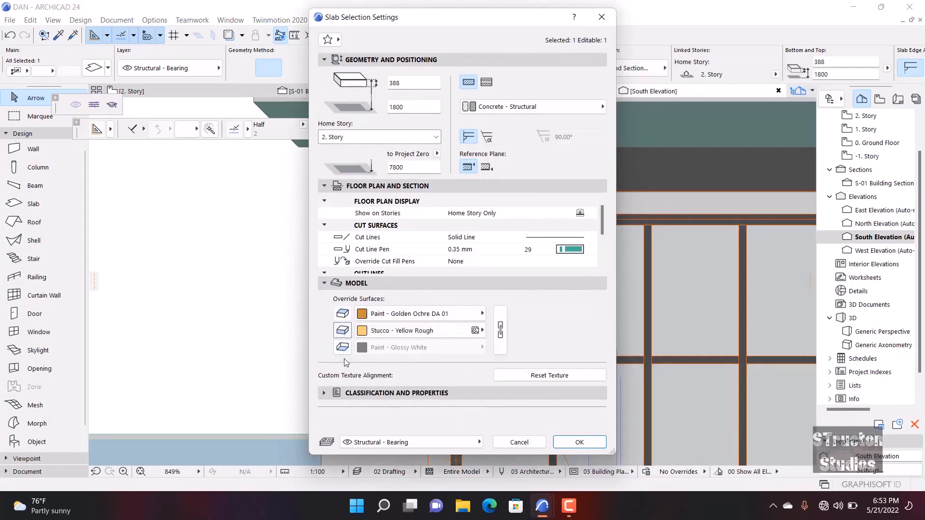
click(342, 347)
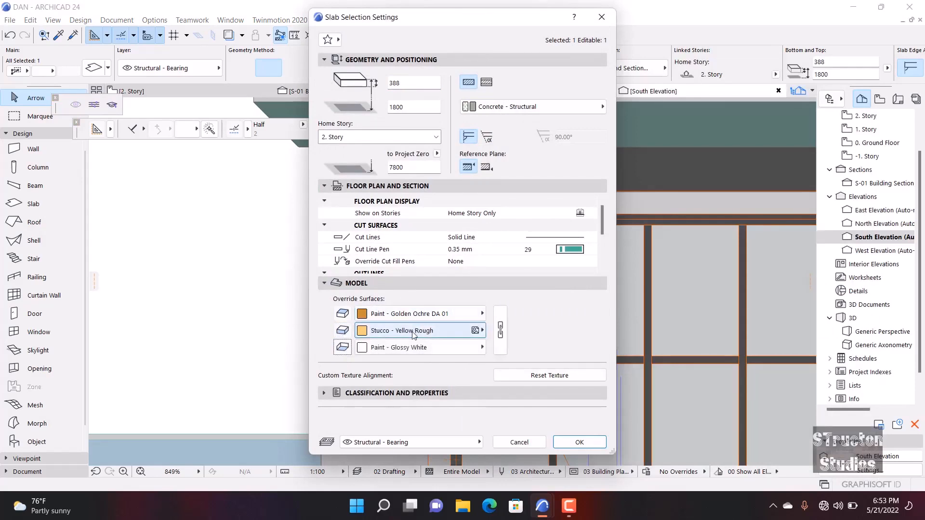
click(413, 332)
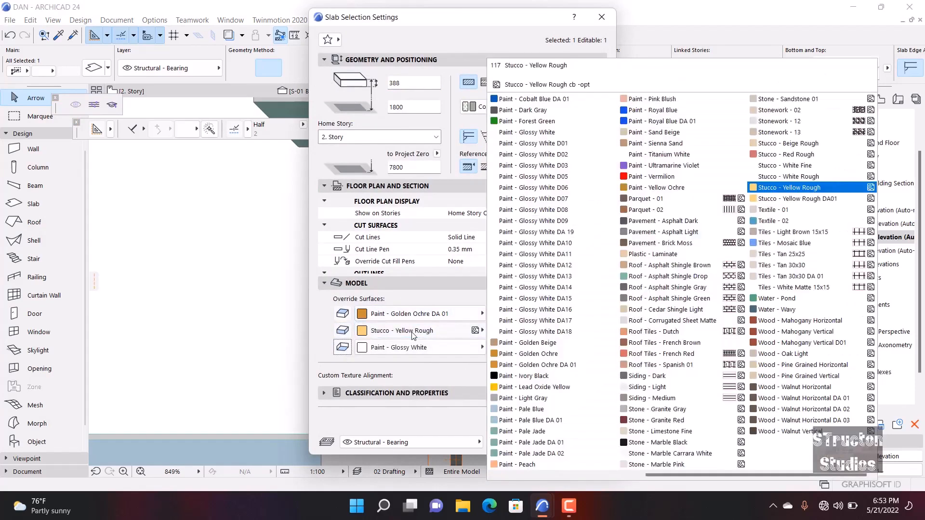
click(534, 365)
click(349, 350)
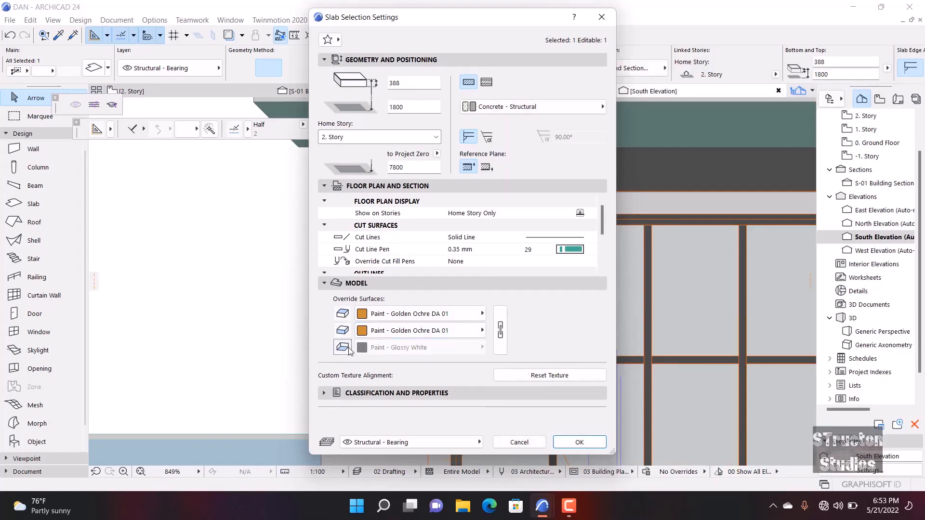
click(349, 350)
click(395, 348)
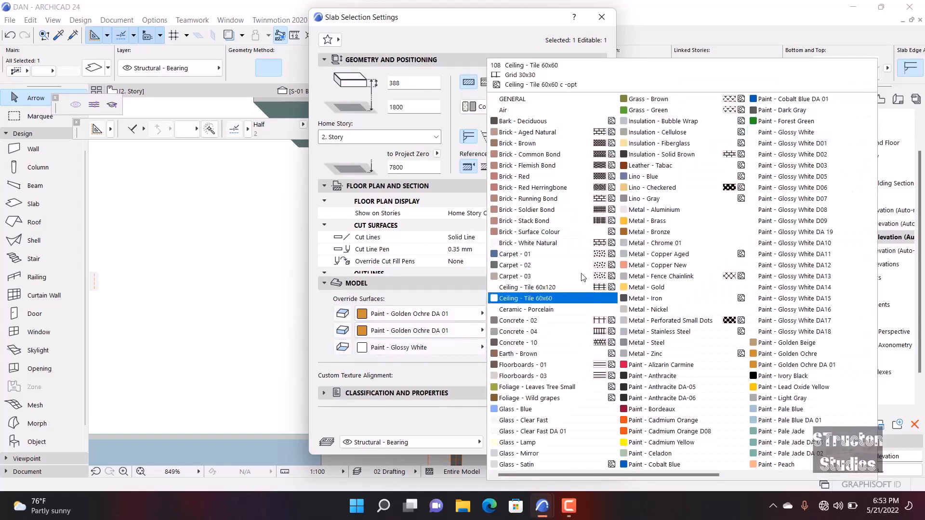
click(784, 365)
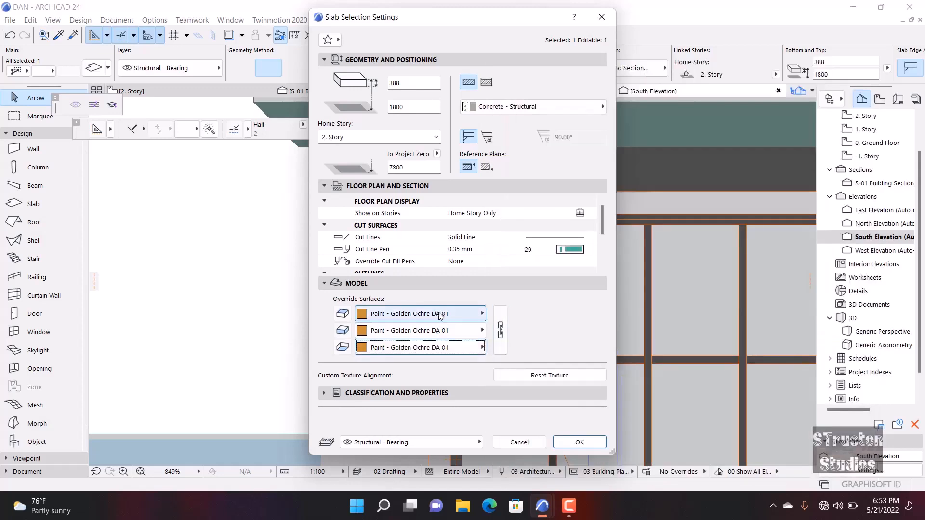
click(575, 440)
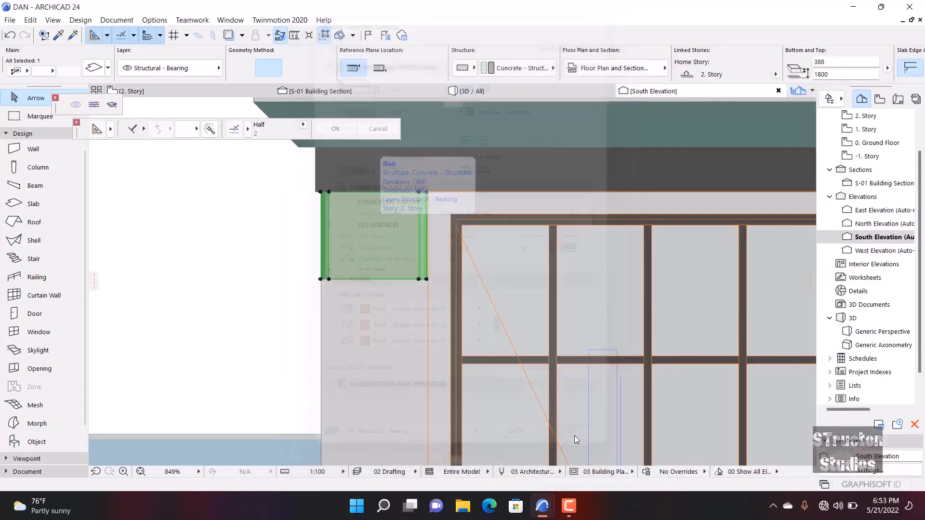
- Copy the ochre slab about 2430 mm horizontally to the wall strip across the tall window, and view both slabs in 3D
scroll(202, 243, down, 3)
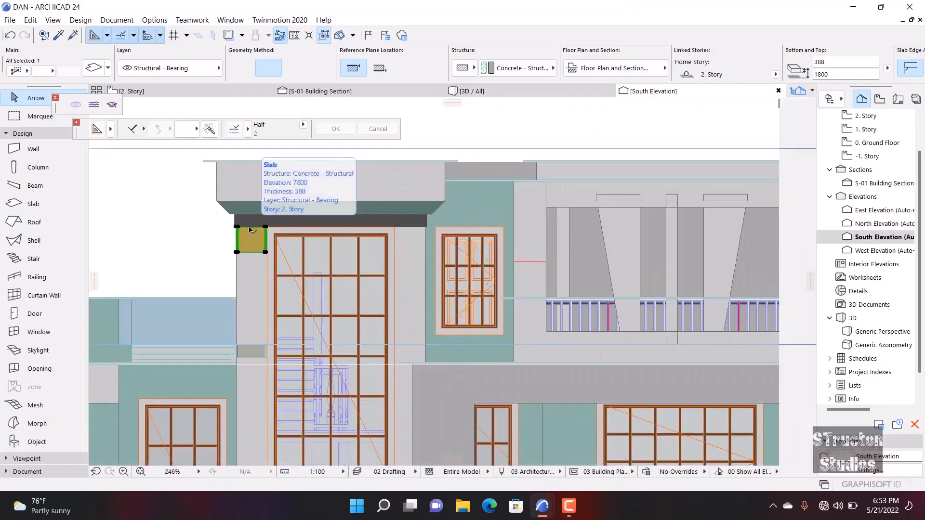
key(ctrl+d)
scroll(245, 229, up, 2)
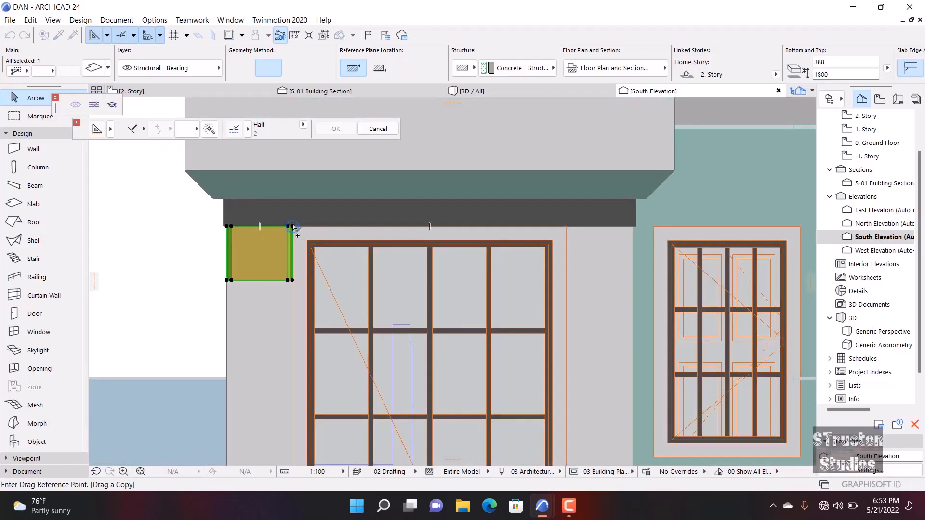
click(293, 226)
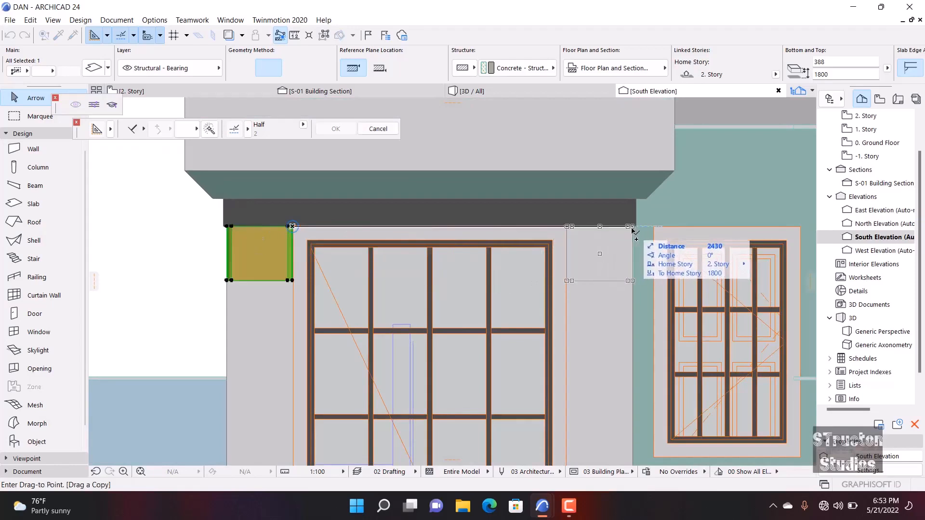
click(631, 227)
click(481, 91)
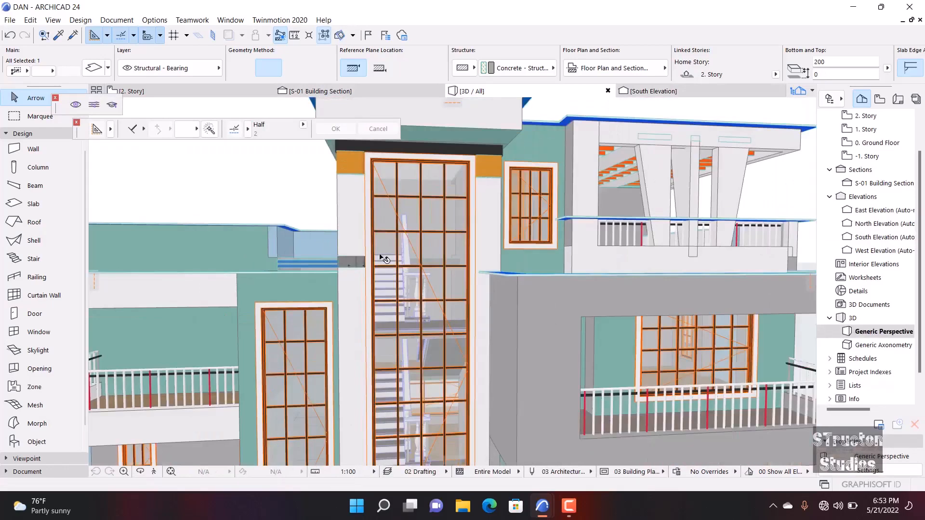
scroll(379, 255, down, 1)
key(o)
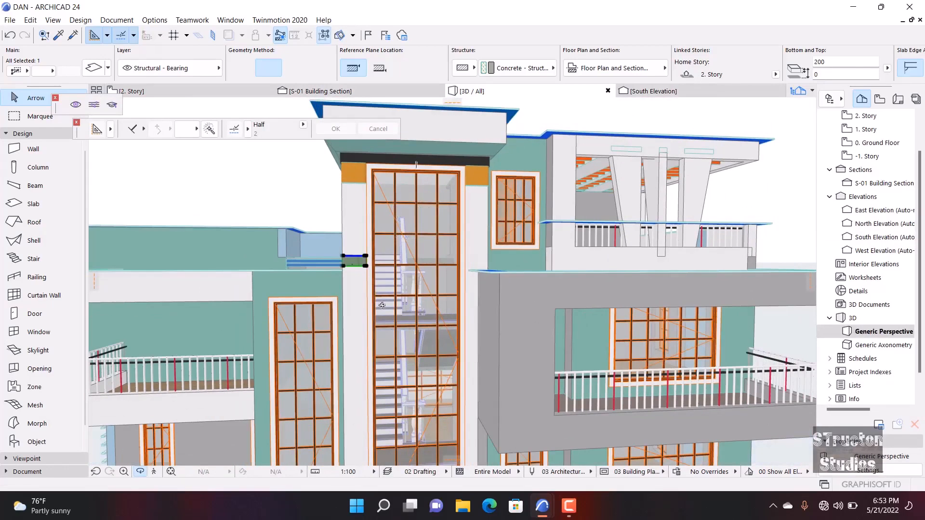
- Delete the leftover unpainted grey slab on the tower wall beside the tall window, below the ochre slab
drag(382, 305, 428, 249)
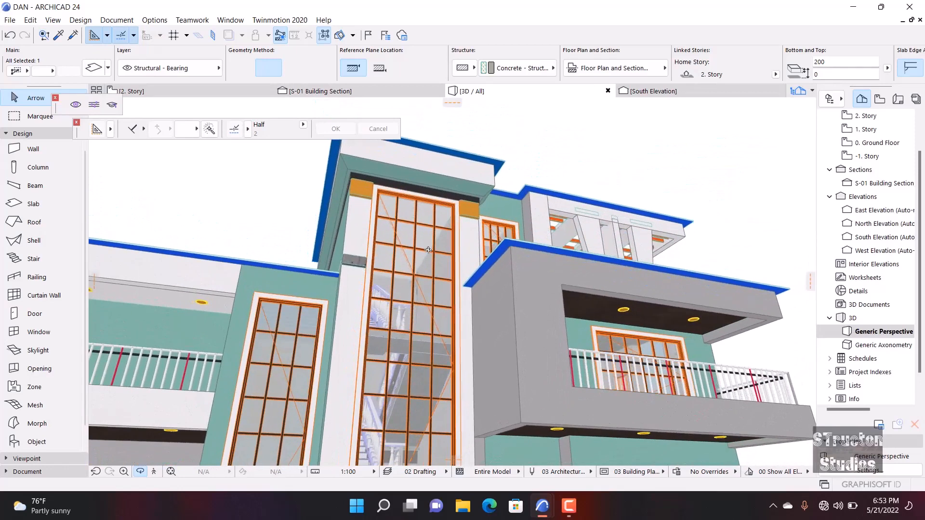
key(Escape)
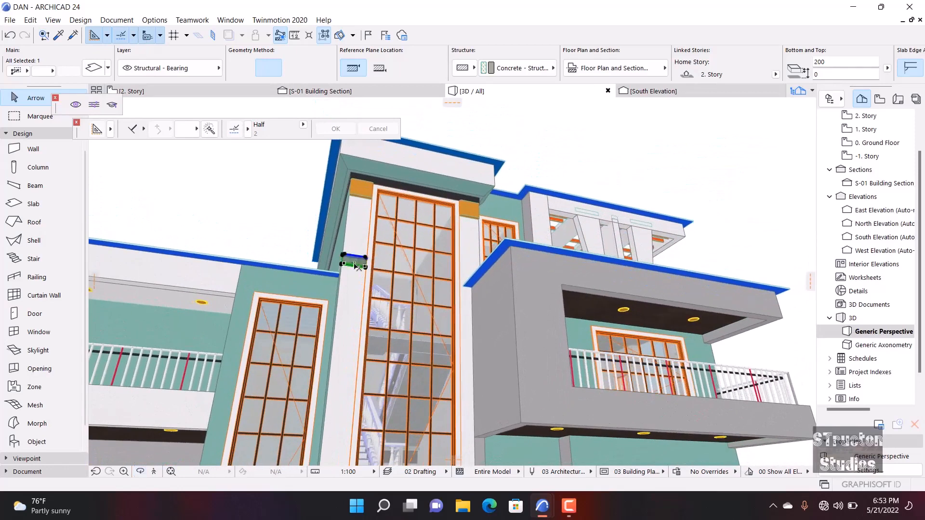
key(Escape)
scroll(424, 263, down, 2)
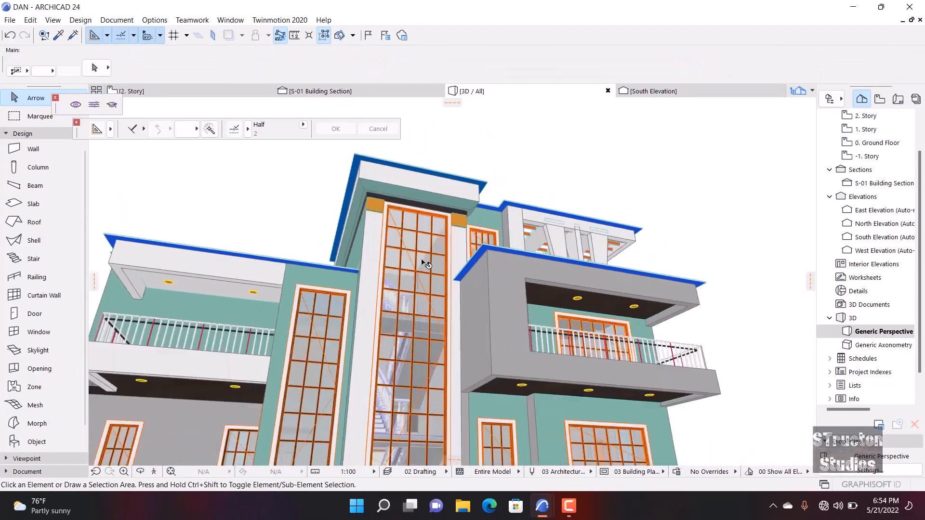
- Orbit around the house in 3D to examine the finished tower, side walls, balconies and windows from several sides
scroll(424, 263, down, 3)
key(o)
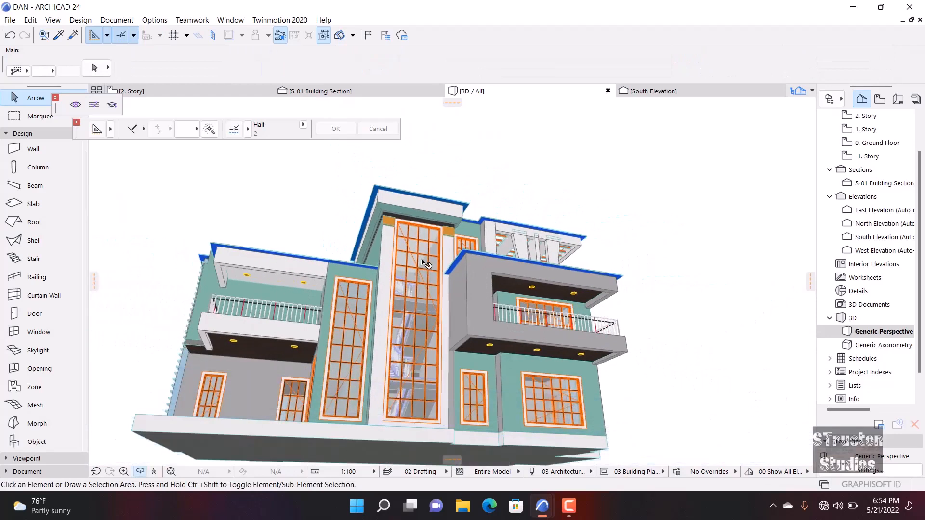
drag(216, 372, 688, 373)
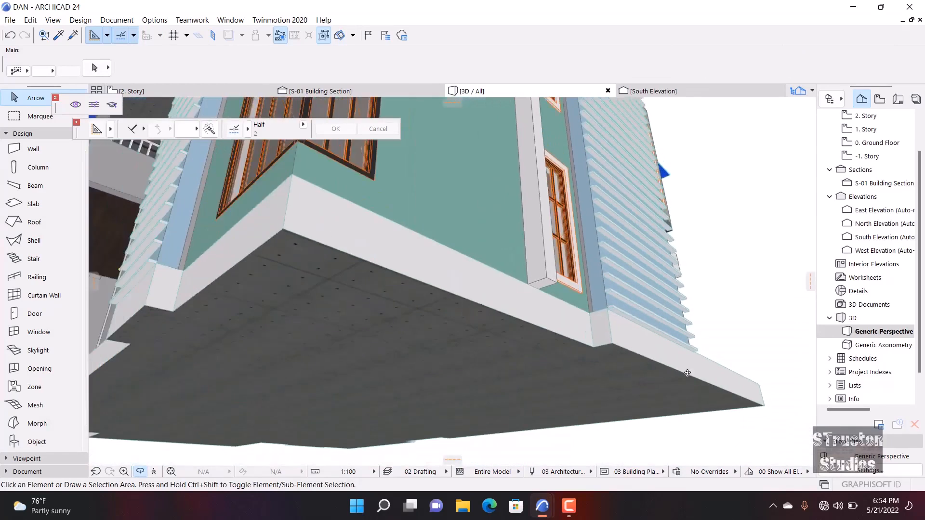
scroll(451, 291, up, 5)
scroll(463, 296, down, 5)
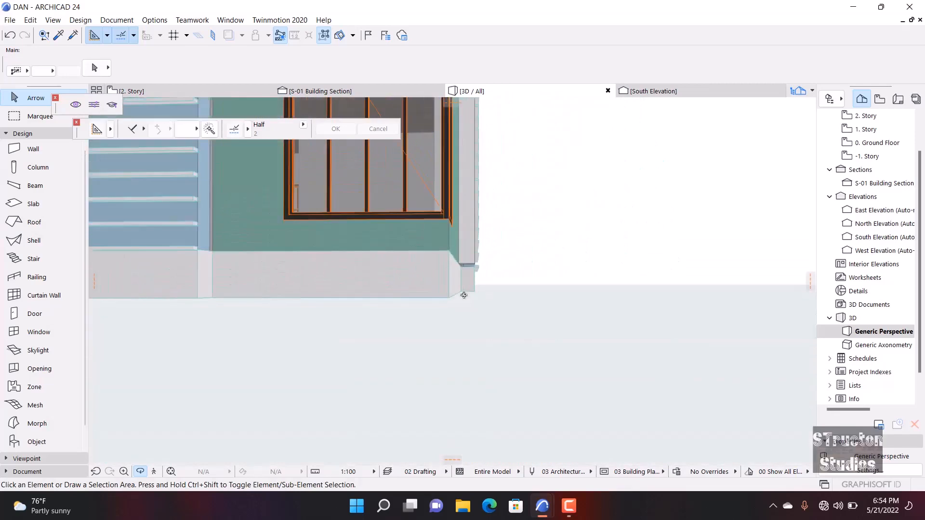
scroll(463, 295, down, 3)
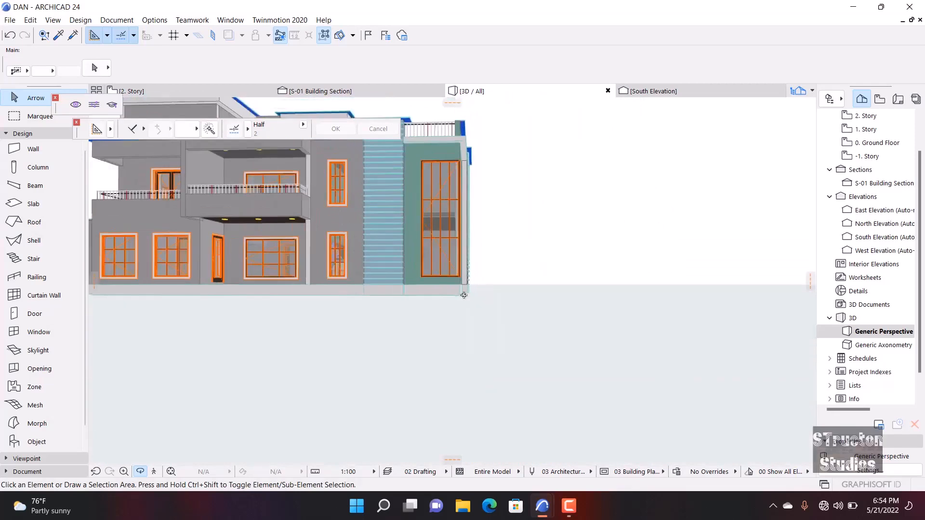
scroll(248, 213, up, 4)
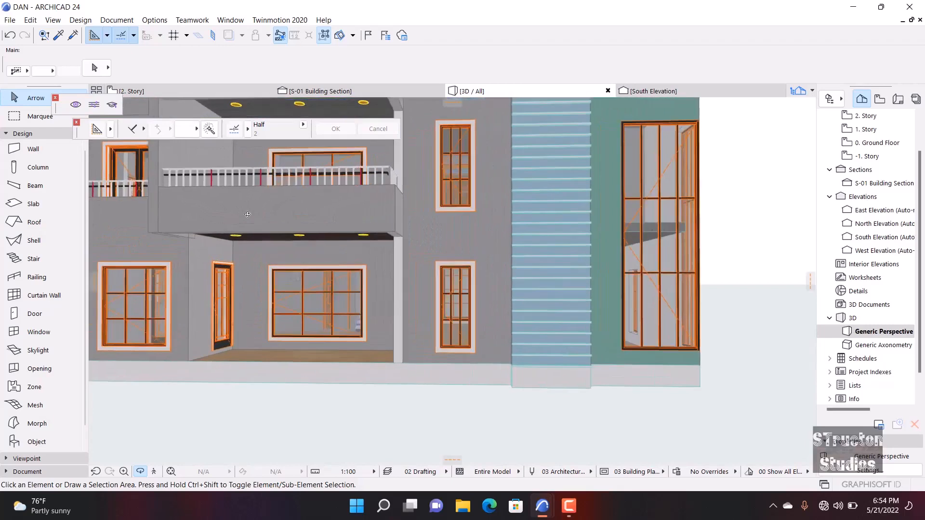
- Save the house project under its existing file name
click(9, 20)
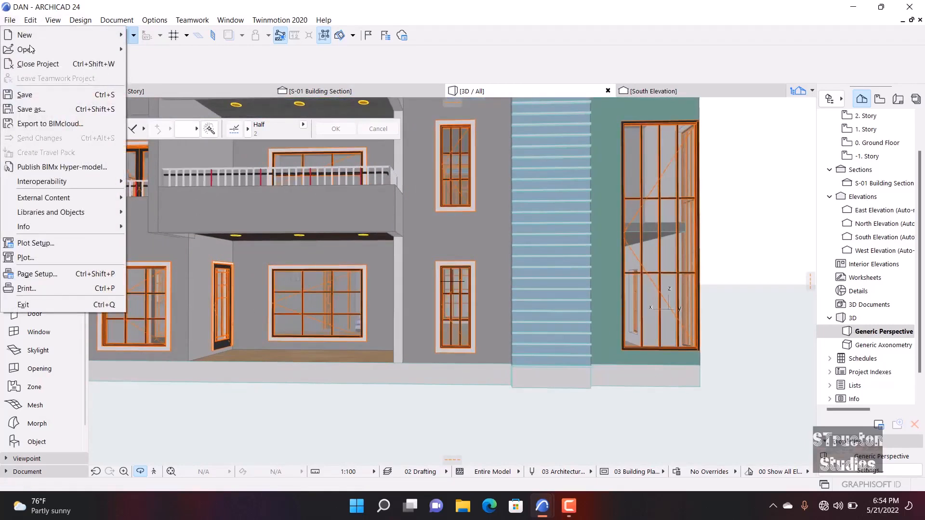
click(26, 98)
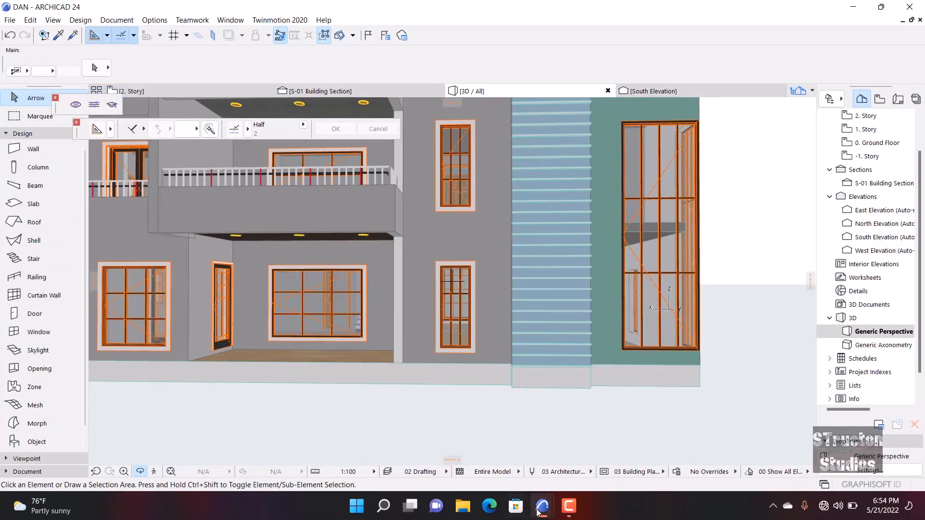
click(567, 512)
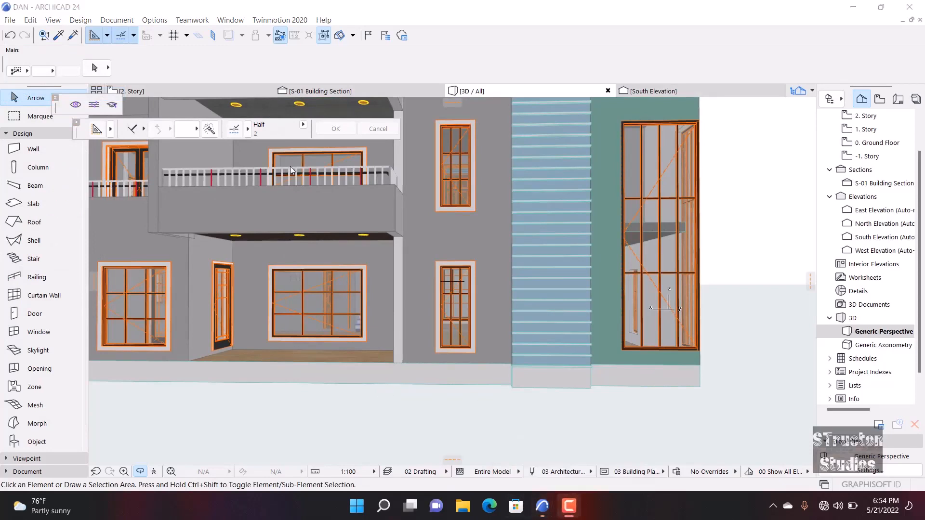